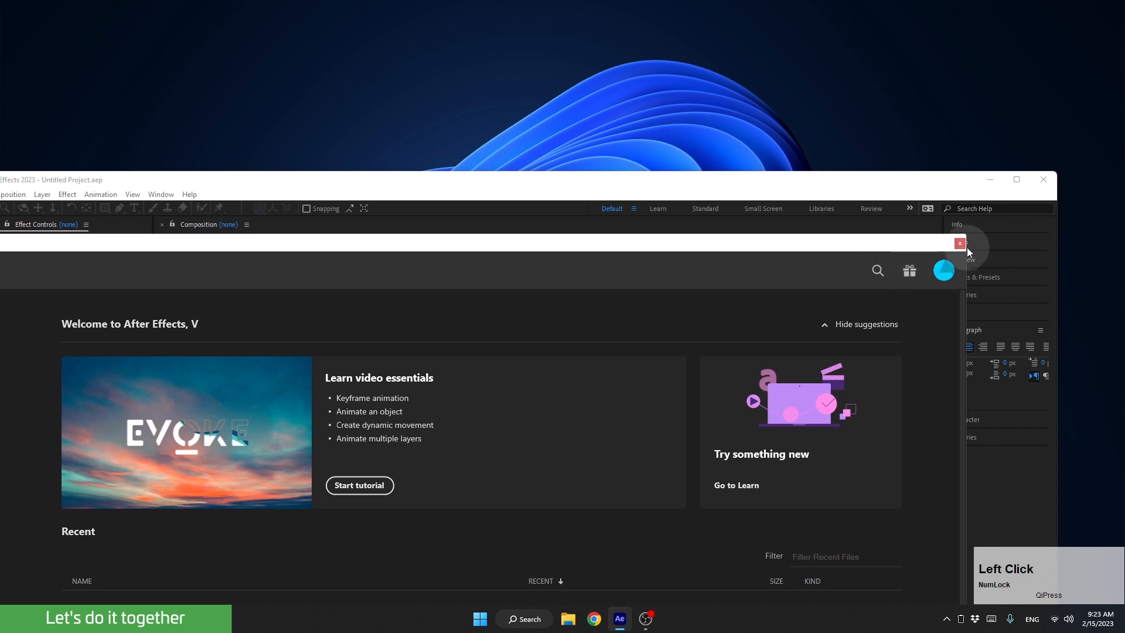
Close the welcome screen and maximize the main window in the Default workspace.
{"action": "left_click", "coordinate": [960, 242]}
{"action": "left_click_drag", "start_coordinate": [961, 188], "coordinate": [990, 64]}
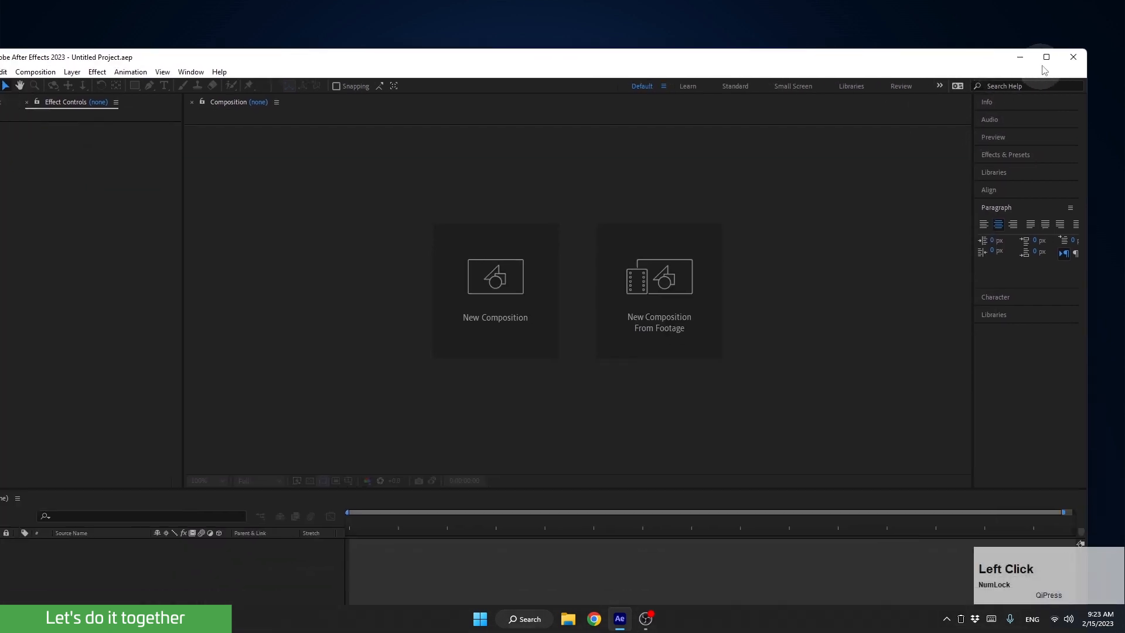
{"action": "left_click", "coordinate": [1049, 59]}
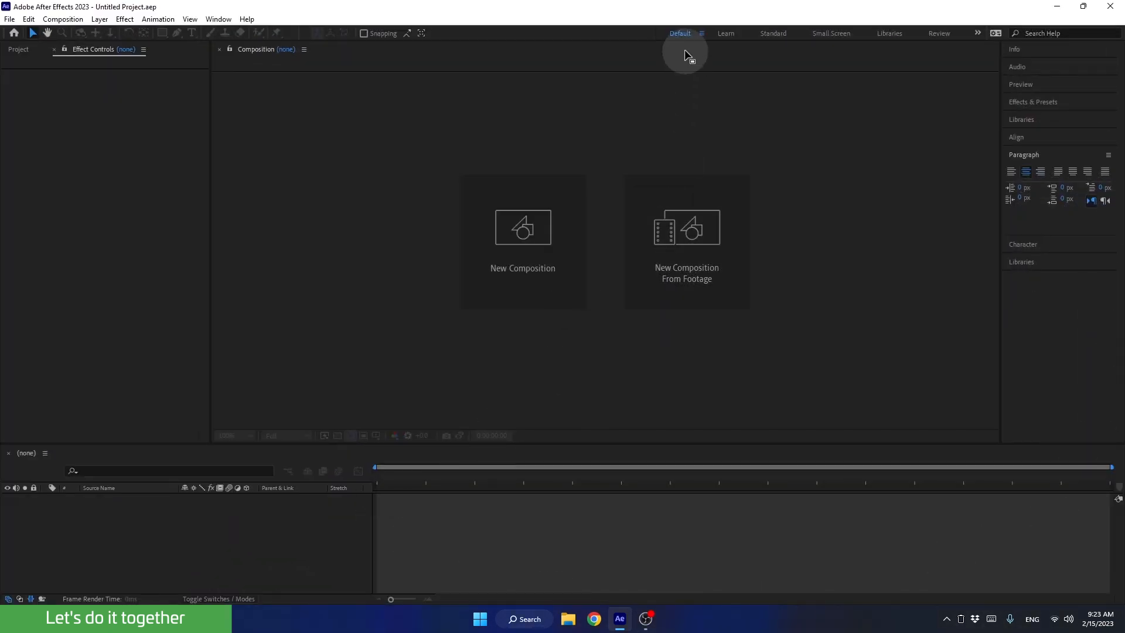
{"action": "left_click", "coordinate": [681, 33]}
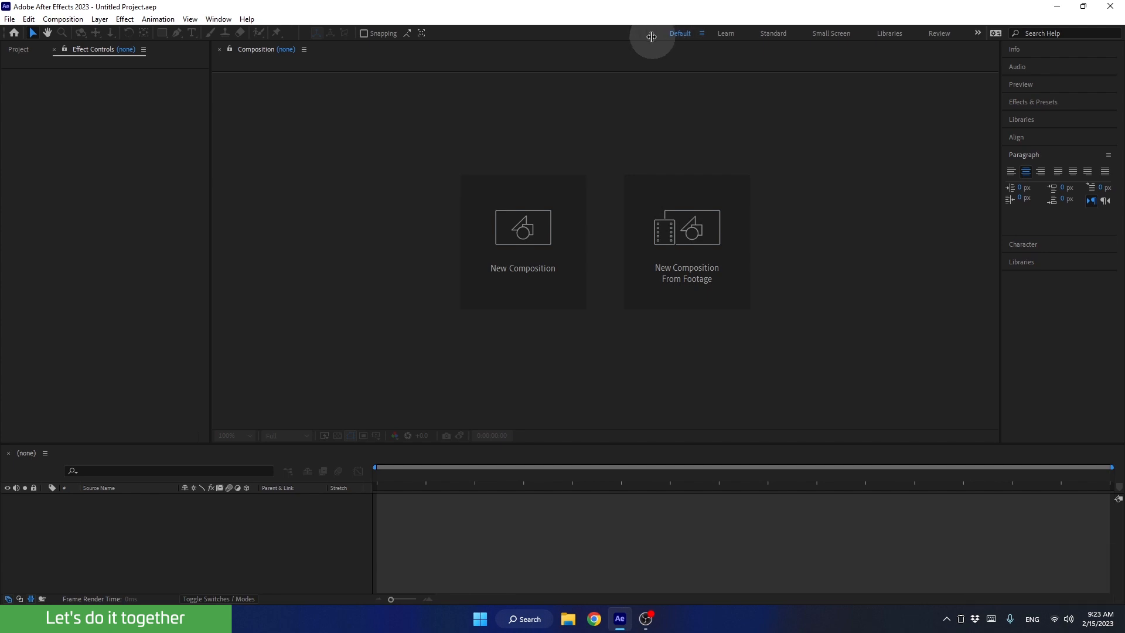
Start a new composition named Text Animation 2 and set its 3D renderer to Classic 3D.
{"action": "left_click", "coordinate": [524, 238]}
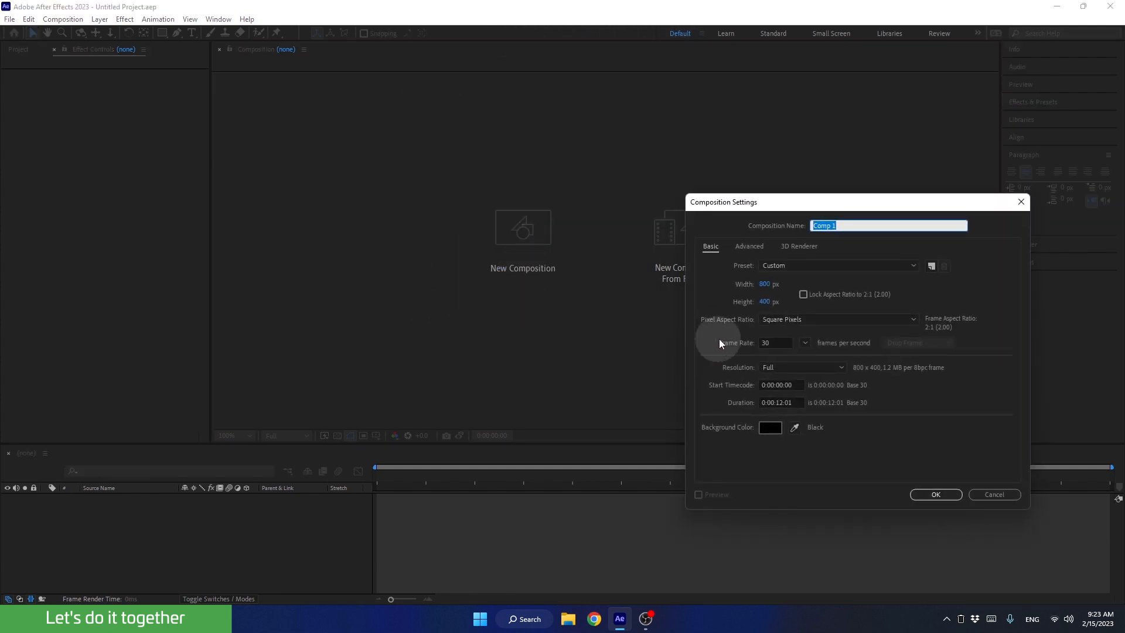
{"action": "type", "text": "Text Animation 2"}
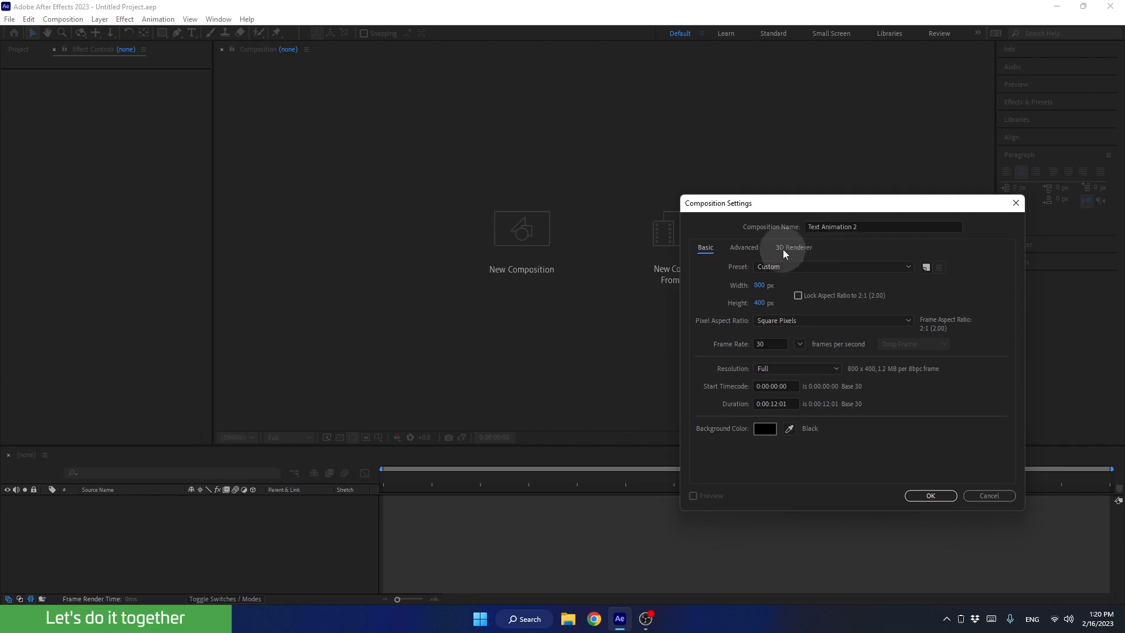
{"action": "left_click", "coordinate": [784, 248]}
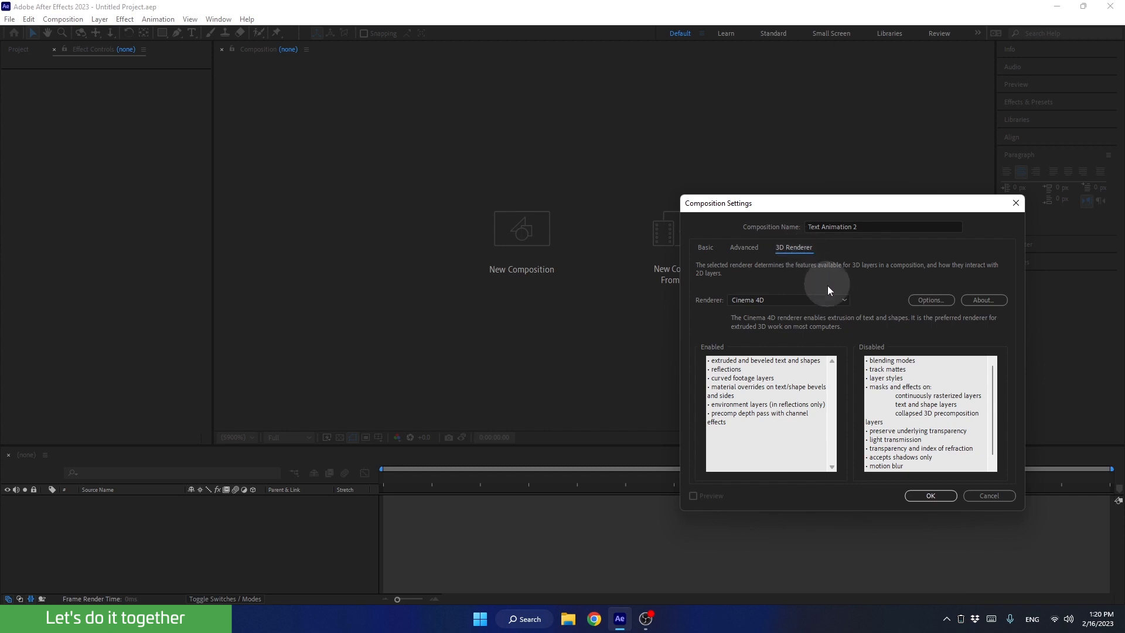
{"action": "left_click", "coordinate": [844, 300]}
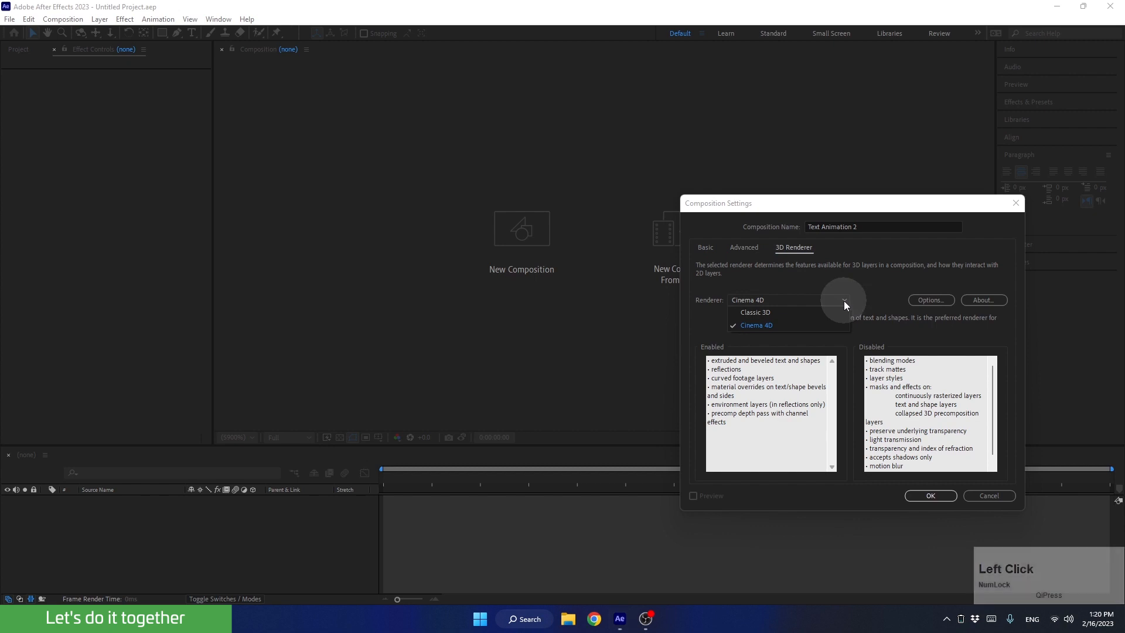
{"action": "left_click", "coordinate": [813, 314]}
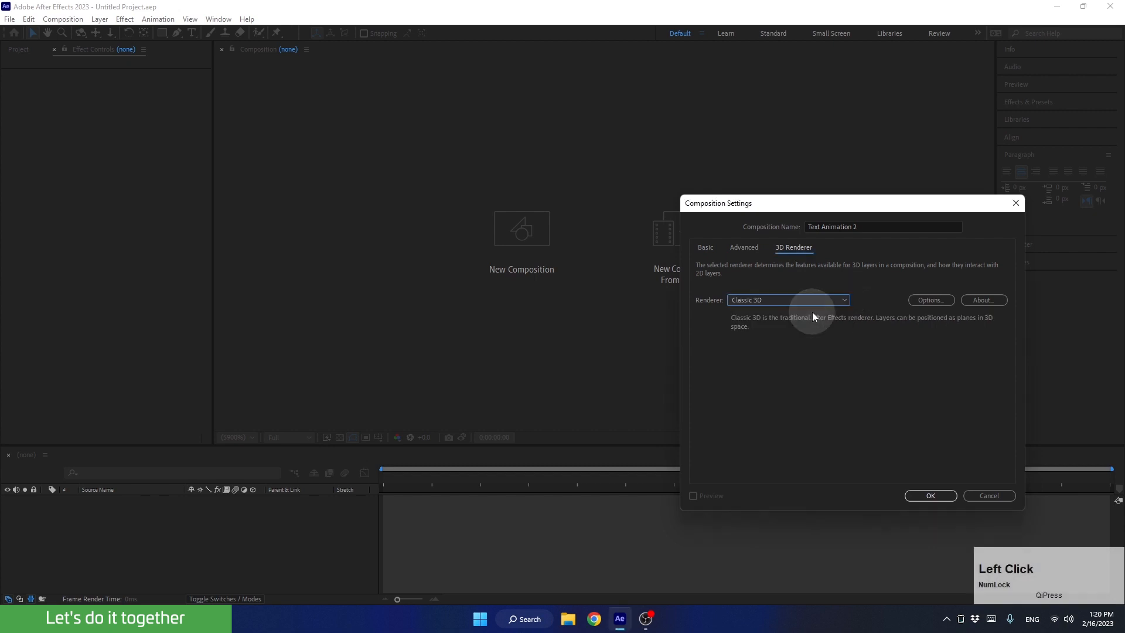
Set the composition's frame size to 1920 px wide and 1080 px high in the basic settings.
{"action": "left_click", "coordinate": [706, 249]}
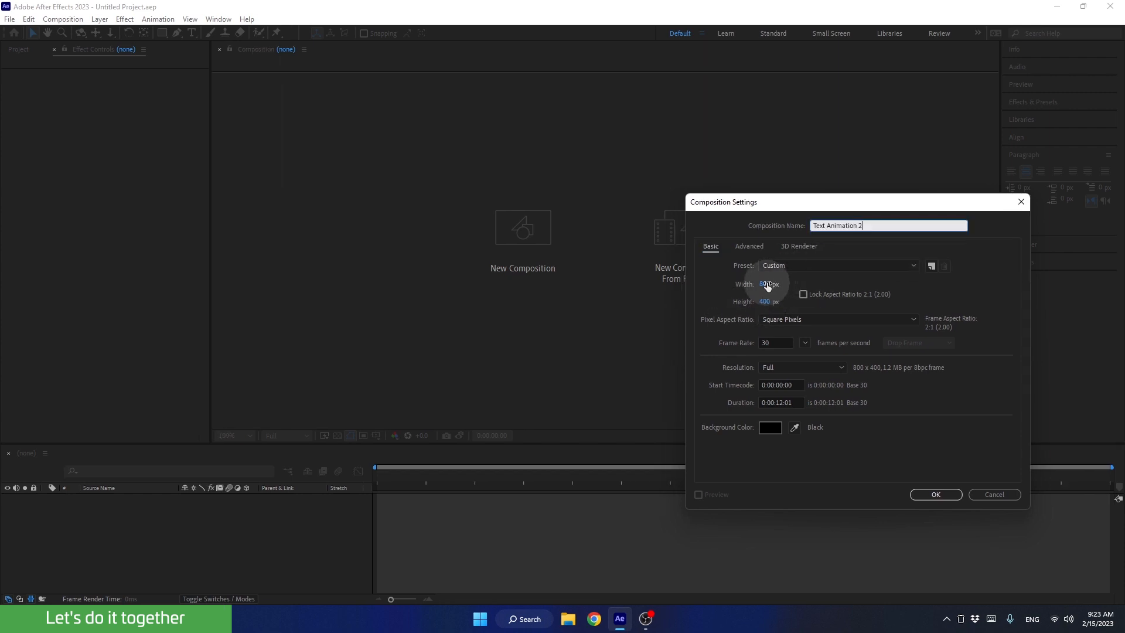
{"action": "left_click", "coordinate": [767, 284]}
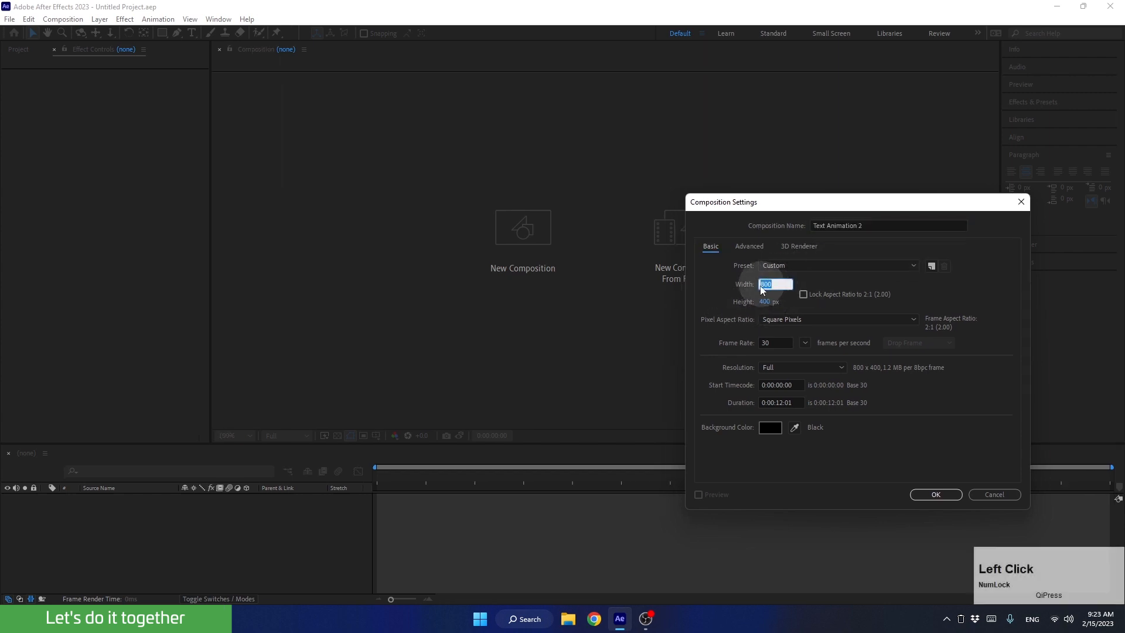
{"action": "type", "text": "1920"}
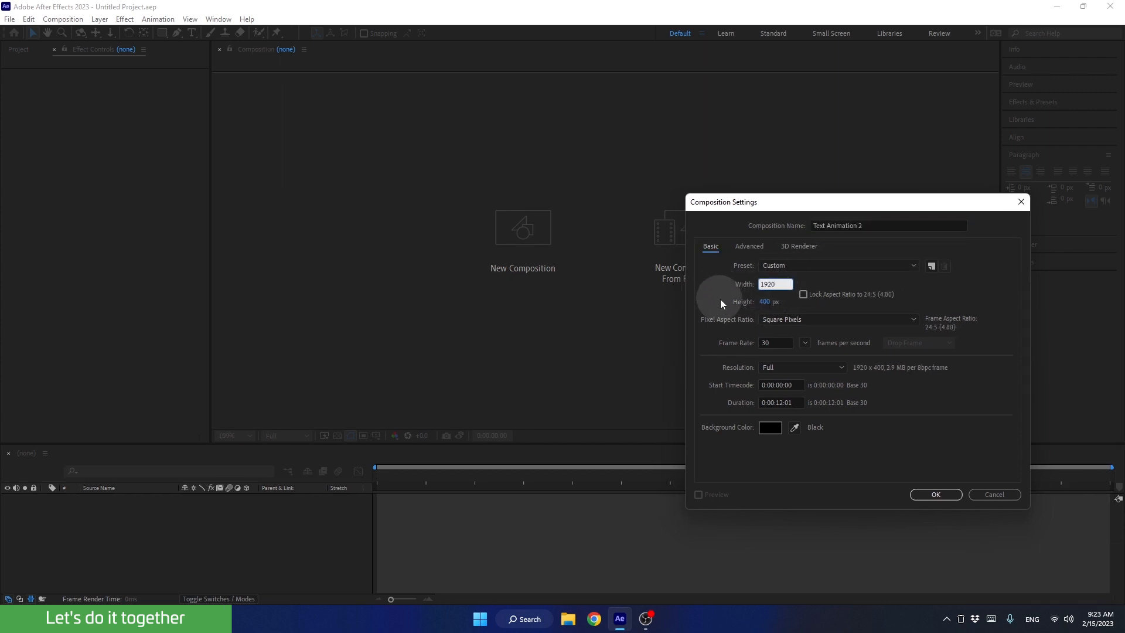
{"action": "left_click", "coordinate": [765, 301]}
{"action": "type", "text": "1080"}
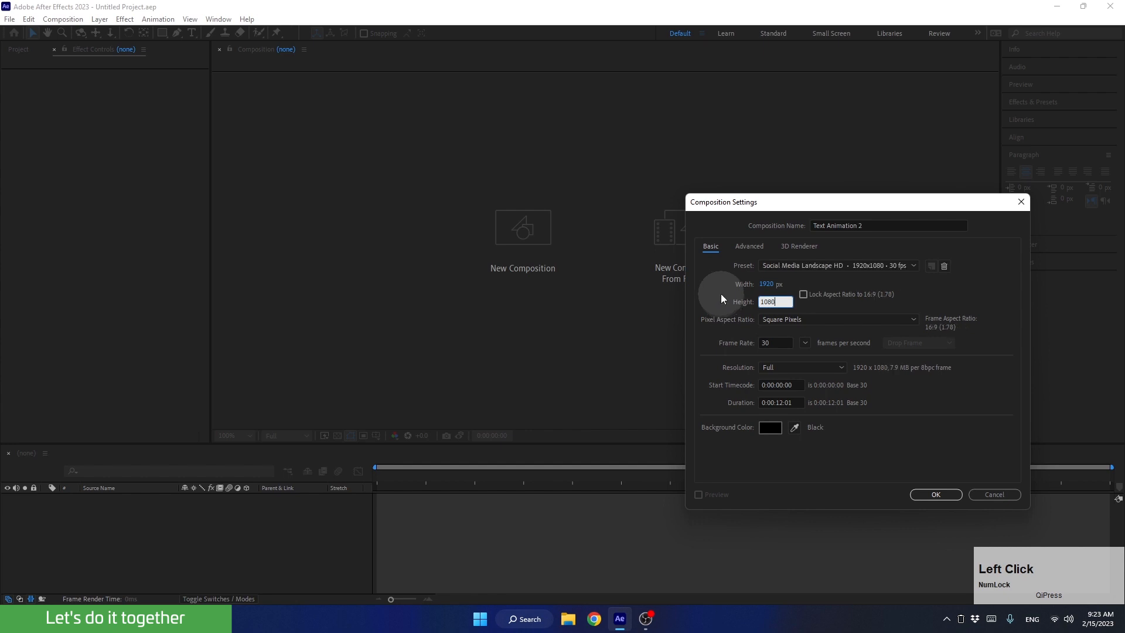
Set the composition's duration to 0:00:10:00 at 30 frames per second.
{"action": "left_click", "coordinate": [769, 342]}
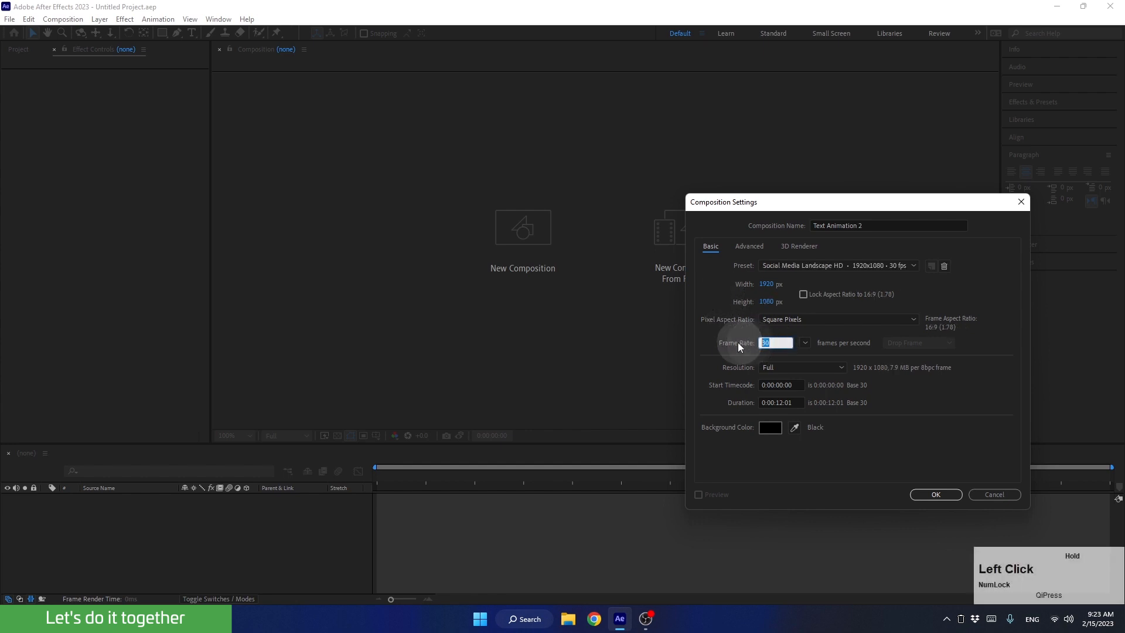
{"action": "left_click", "coordinate": [783, 403]}
{"action": "key", "text": "BackSpace"}
{"action": "type", "text": "0"}
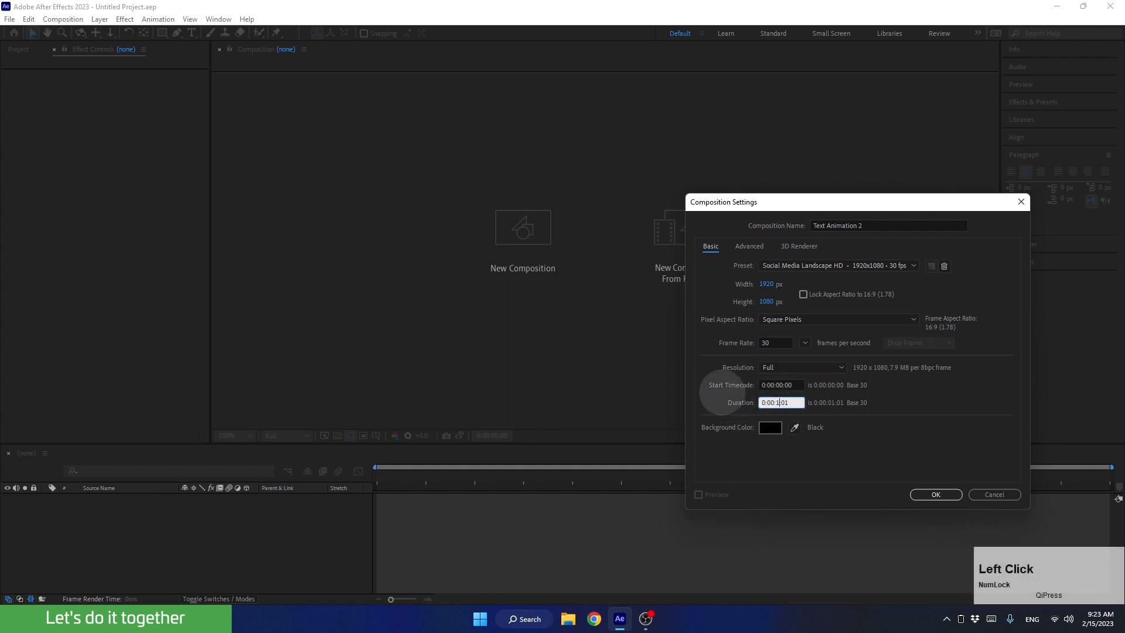
{"action": "left_click", "coordinate": [793, 402]}
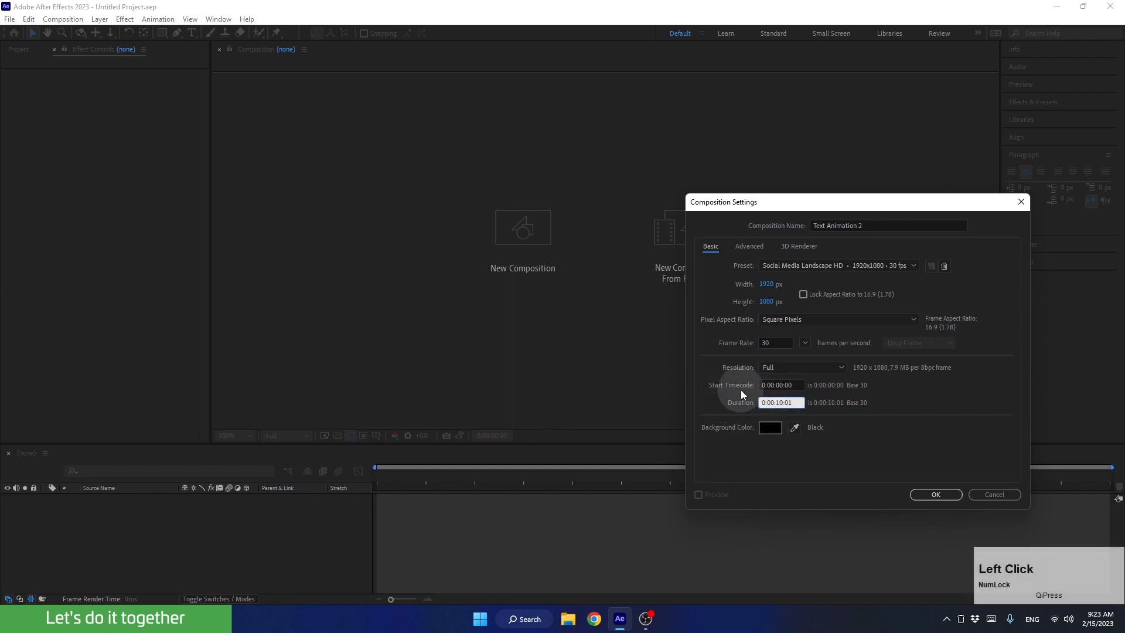
{"action": "key", "text": "BackSpace"}
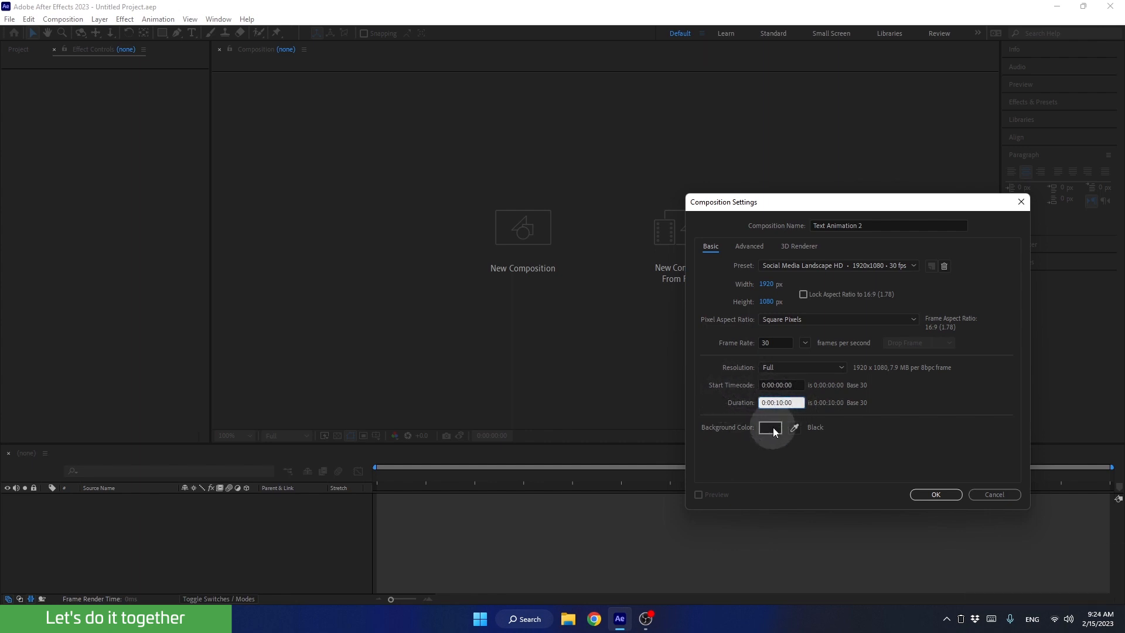
Choose black as the composition's background color and create the composition.
{"action": "left_click", "coordinate": [771, 427]}
{"action": "left_click_drag", "start_coordinate": [662, 436], "coordinate": [620, 505]}
{"action": "left_click", "coordinate": [903, 338]}
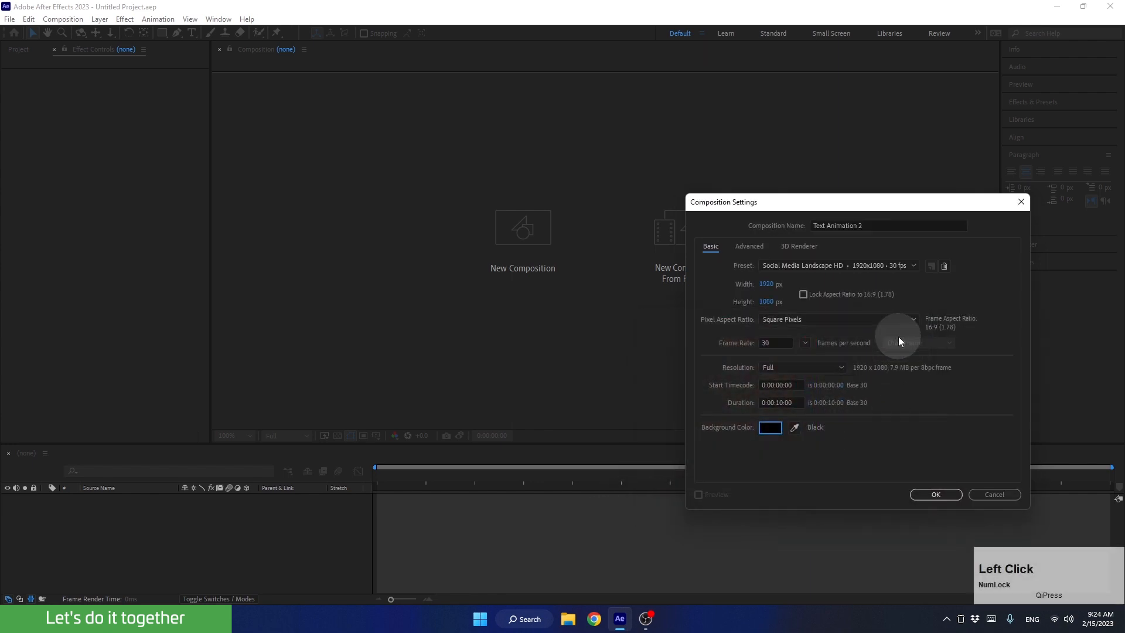
{"action": "left_click", "coordinate": [931, 464]}
{"action": "left_click", "coordinate": [934, 494]}
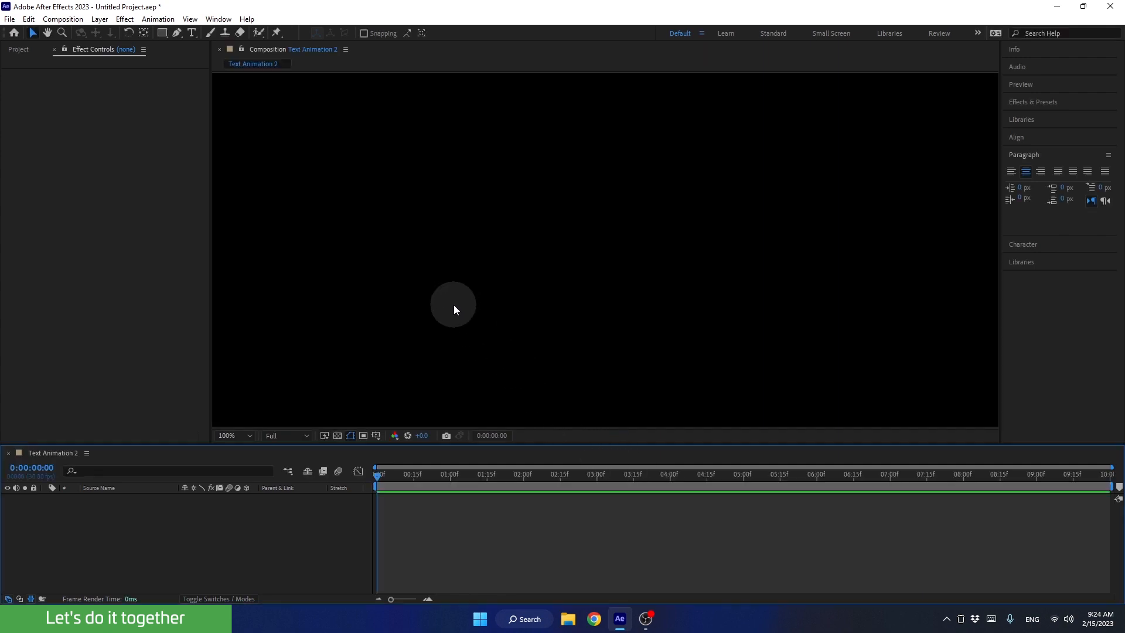
Show the project's item list and fit the whole composition frame in the viewer.
{"action": "left_click", "coordinate": [17, 50]}
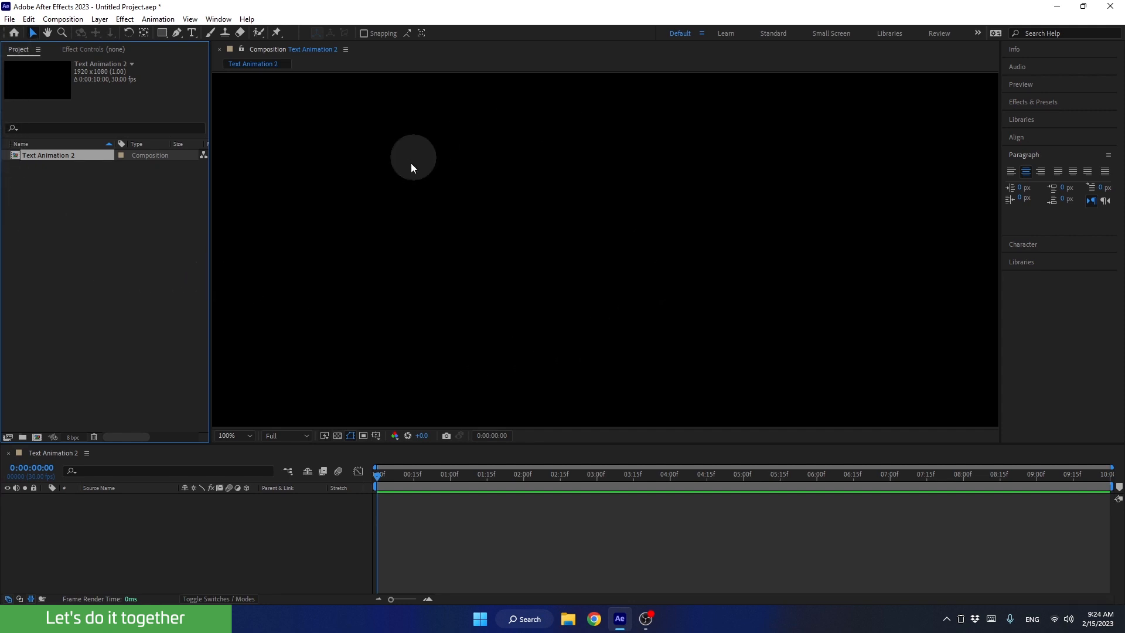
{"action": "left_click", "coordinate": [235, 437]}
{"action": "left_click", "coordinate": [228, 226]}
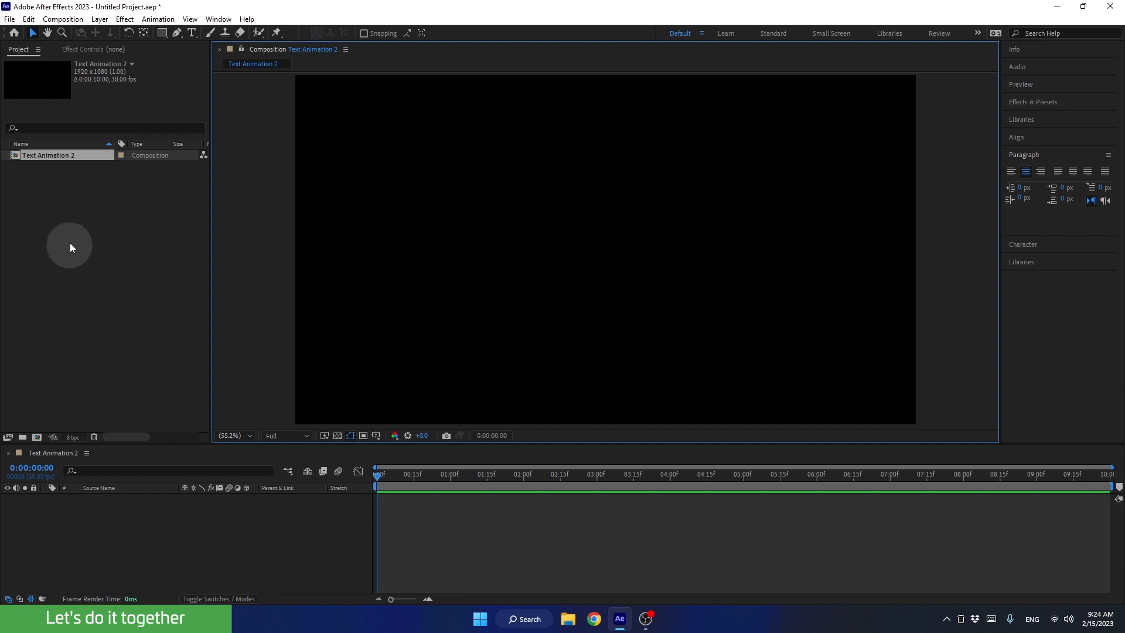
Import D.I.M_Text Animation_Color Palette.png as footage from the Assets folder of D.I.M_Text Animation in Dropbox on drive E.
{"action": "double_click", "coordinate": [113, 233]}
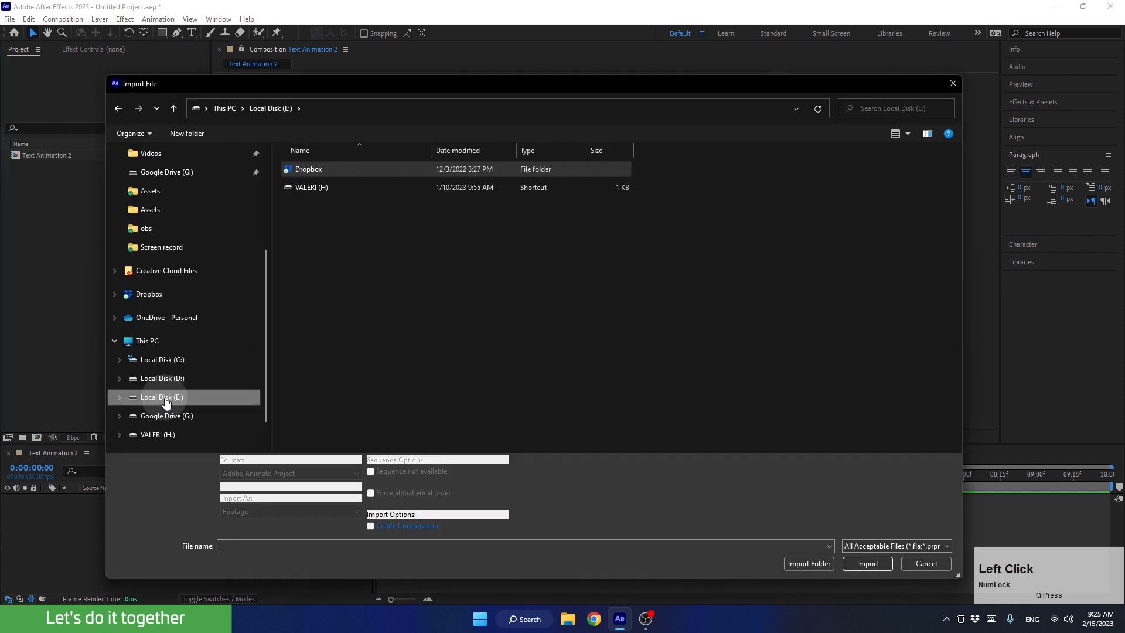
{"action": "double_click", "coordinate": [311, 169]}
{"action": "double_click", "coordinate": [323, 206]}
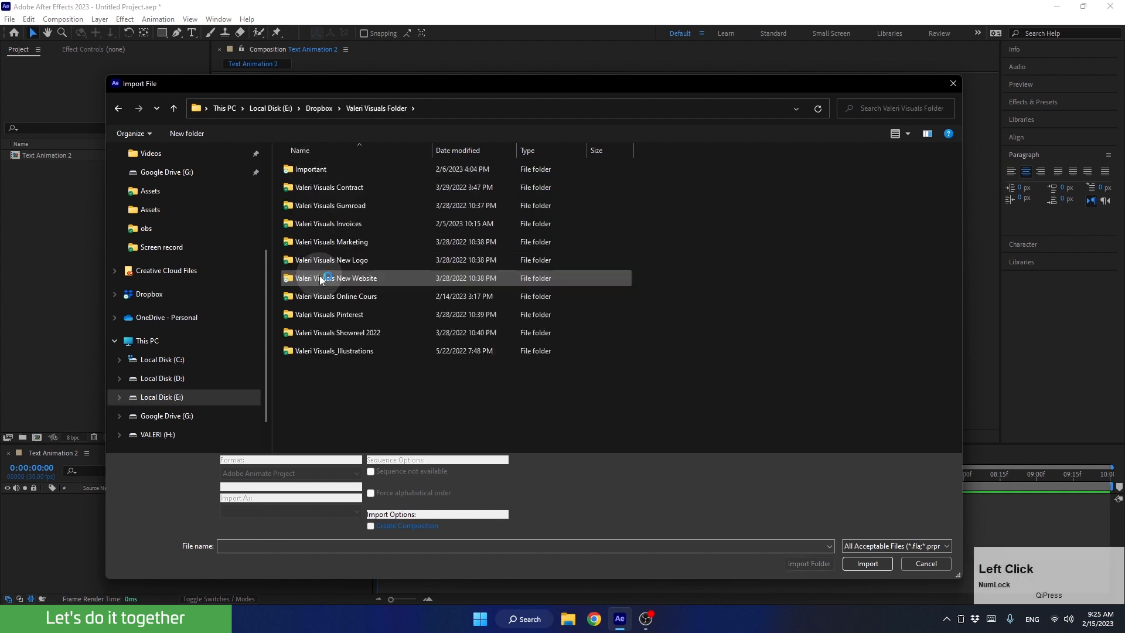
{"action": "double_click", "coordinate": [320, 294]}
{"action": "double_click", "coordinate": [318, 188]}
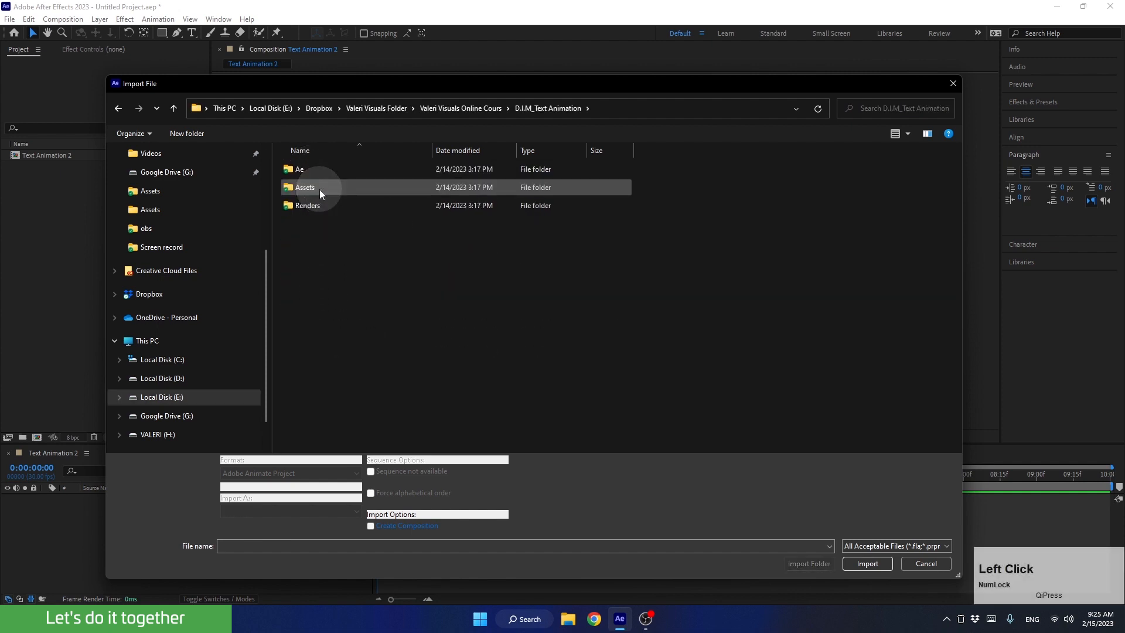
{"action": "double_click", "coordinate": [319, 188]}
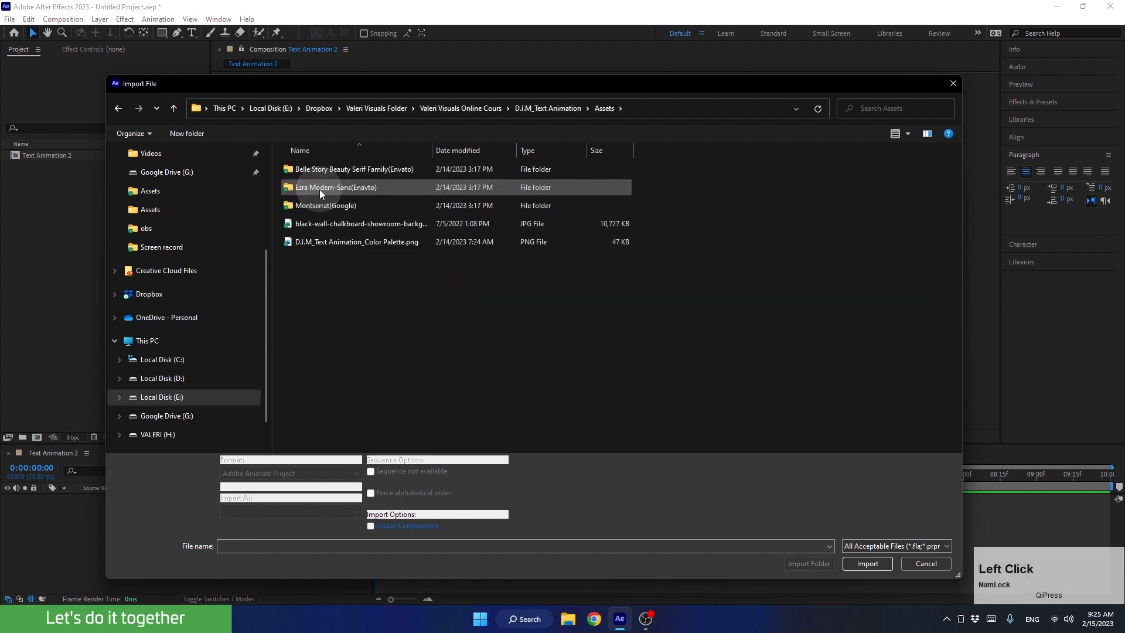
{"action": "left_click", "coordinate": [333, 239]}
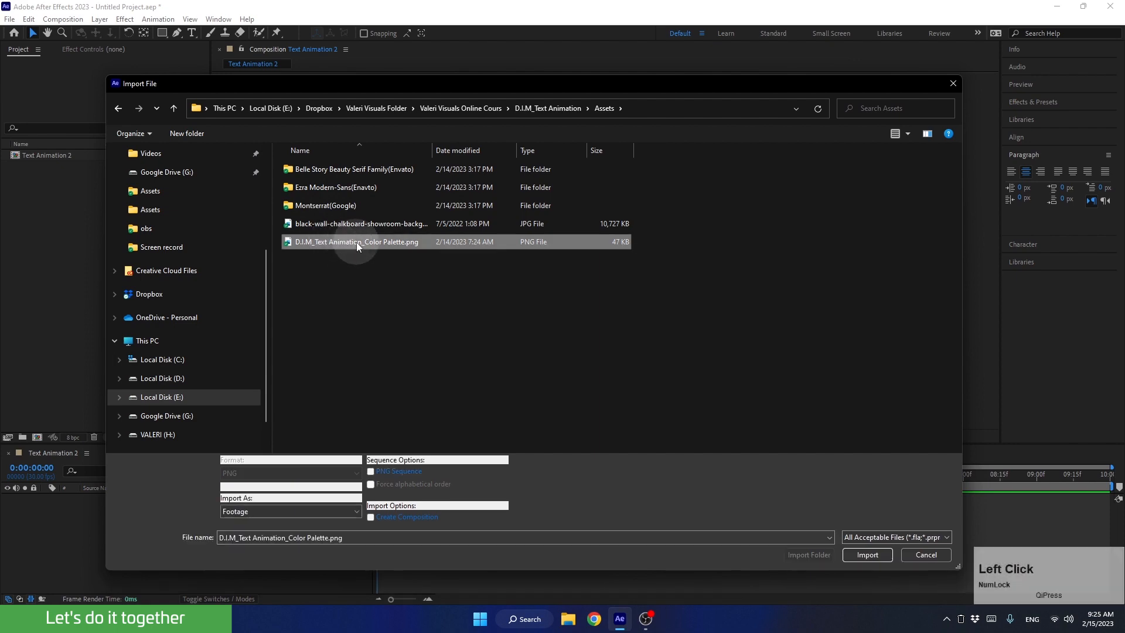
{"action": "left_click", "coordinate": [862, 555]}
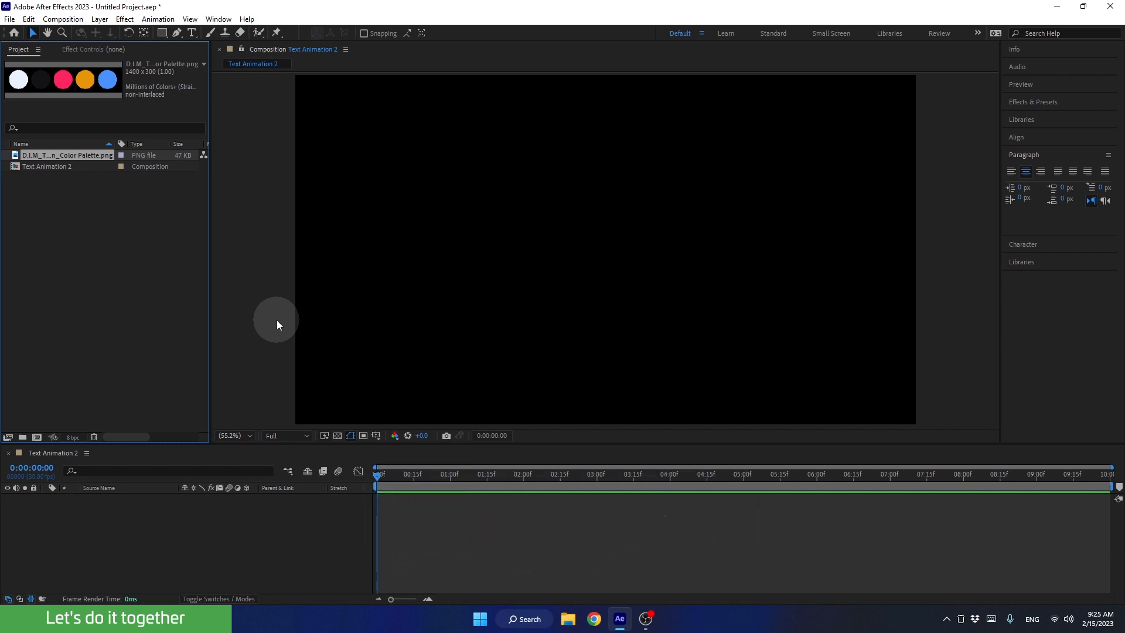
Start saving the project and browse to the Ae folder of D.I.M_Text Animation in Dropbox on drive E.
{"action": "key", "text": "ctrl+s"}
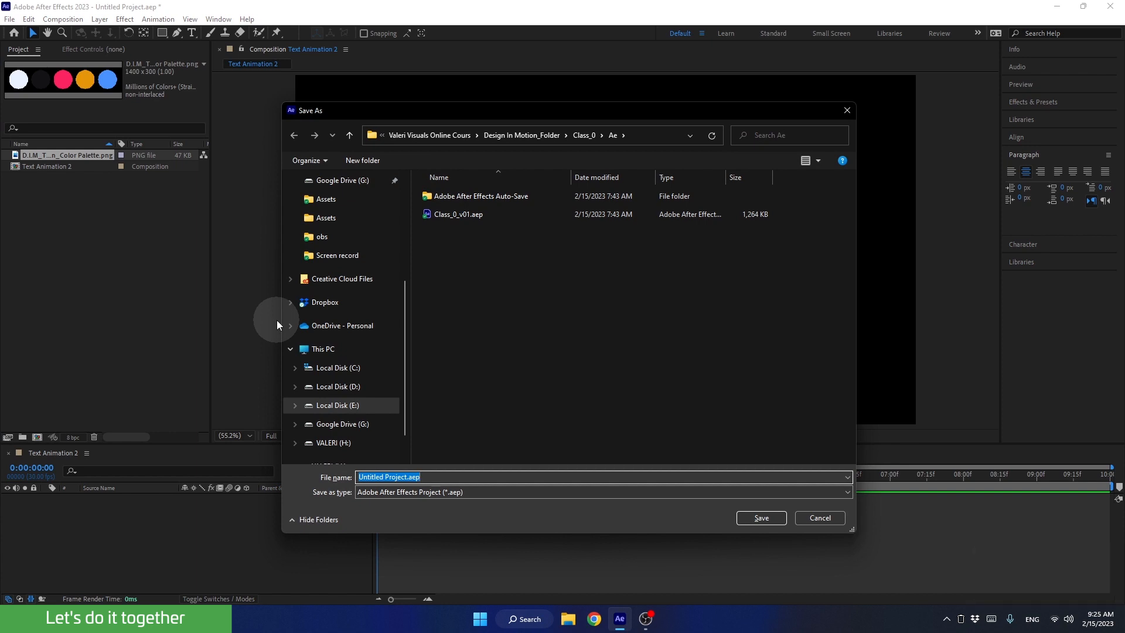
{"action": "left_click", "coordinate": [330, 406]}
{"action": "double_click", "coordinate": [442, 198]}
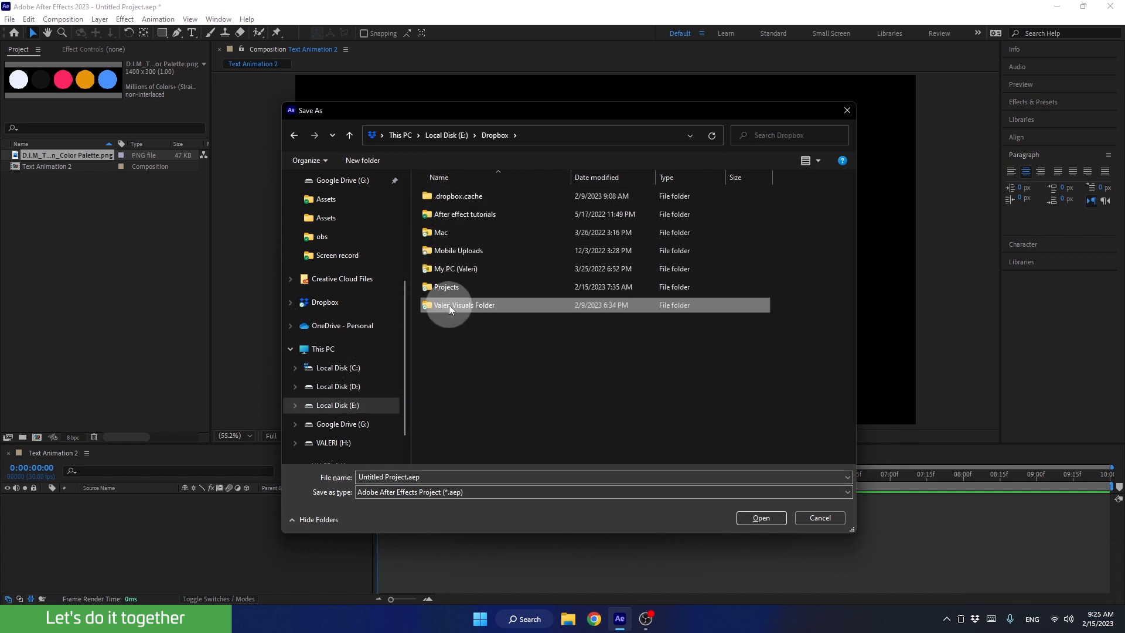
{"action": "double_click", "coordinate": [449, 305]}
{"action": "double_click", "coordinate": [450, 322]}
{"action": "double_click", "coordinate": [453, 216]}
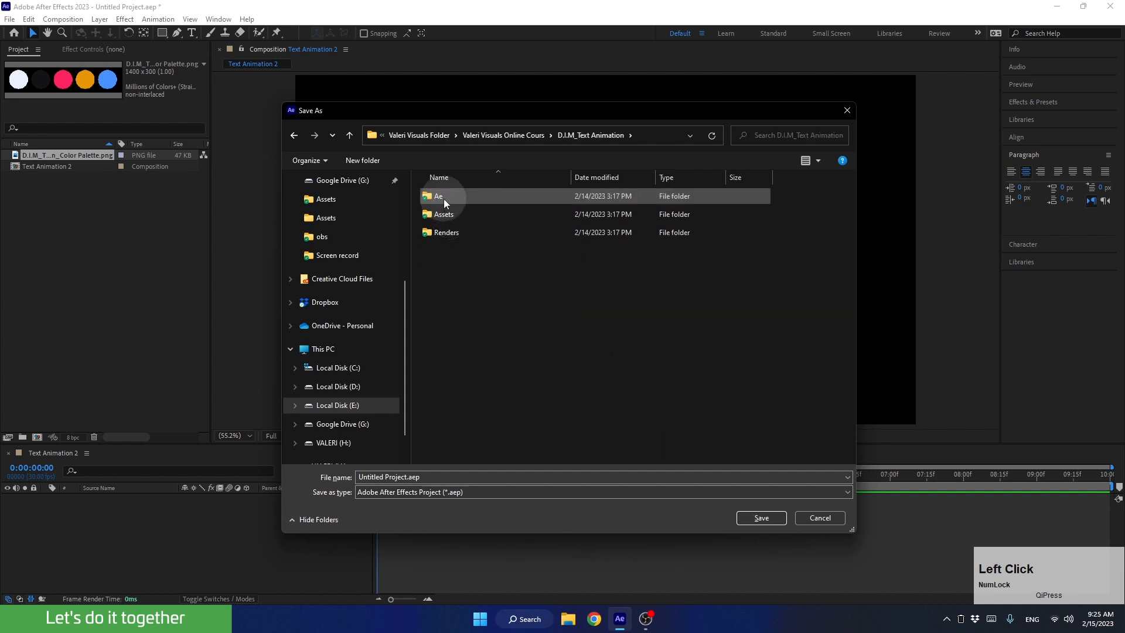
{"action": "double_click", "coordinate": [443, 198]}
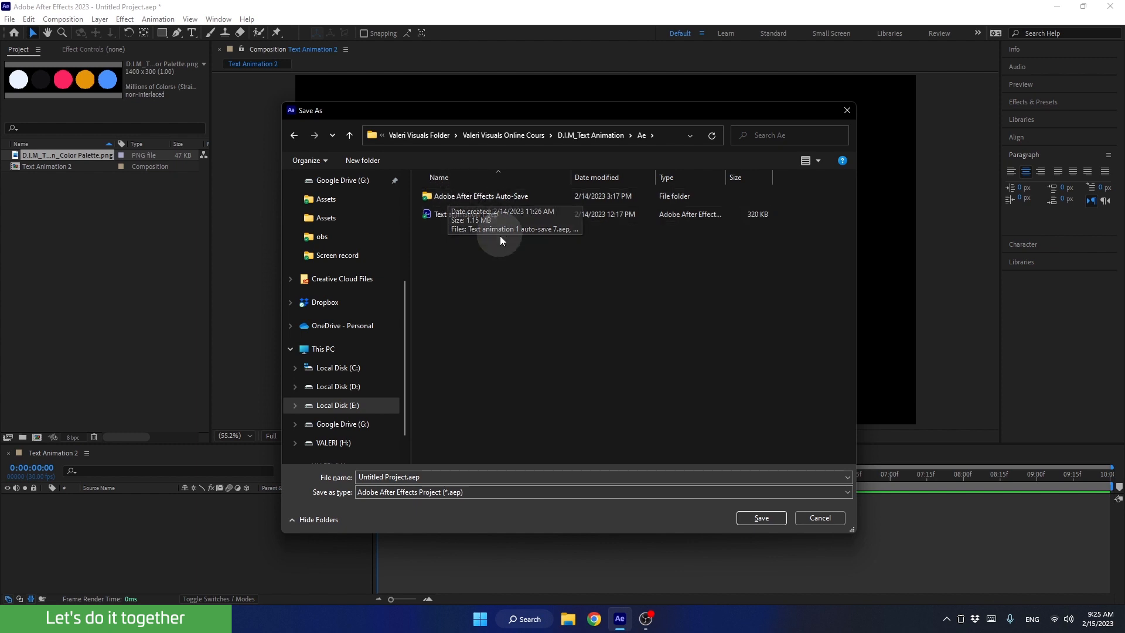
Save the project as Text animation 2.aep, basing the name on the existing Text animation 1.aep file.
{"action": "left_click", "coordinate": [454, 215]}
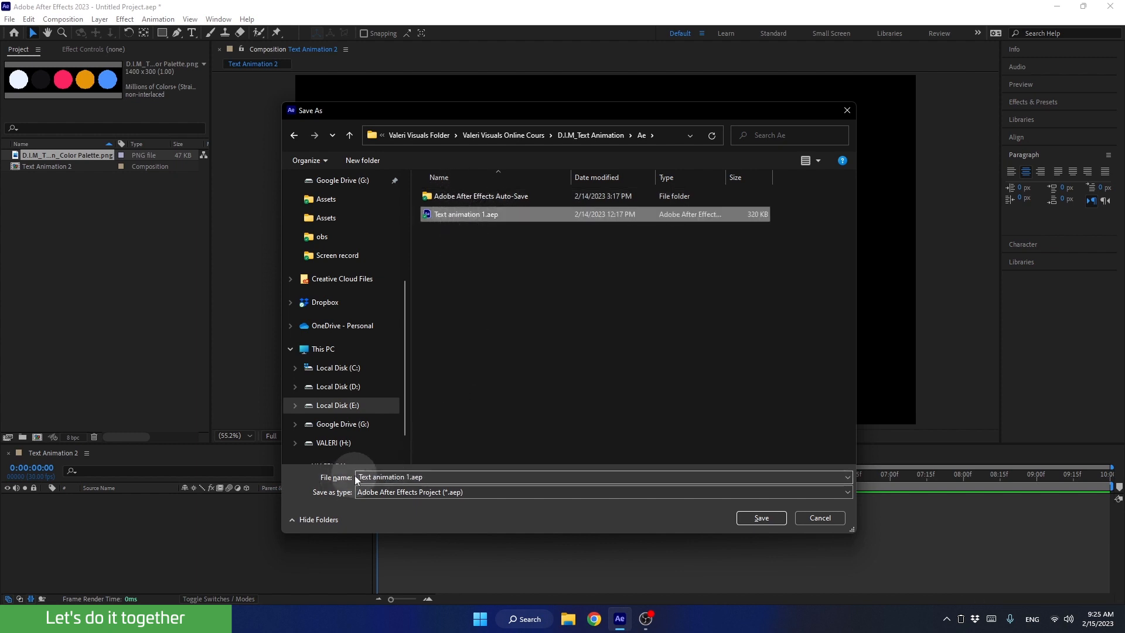
{"action": "left_click", "coordinate": [401, 477]}
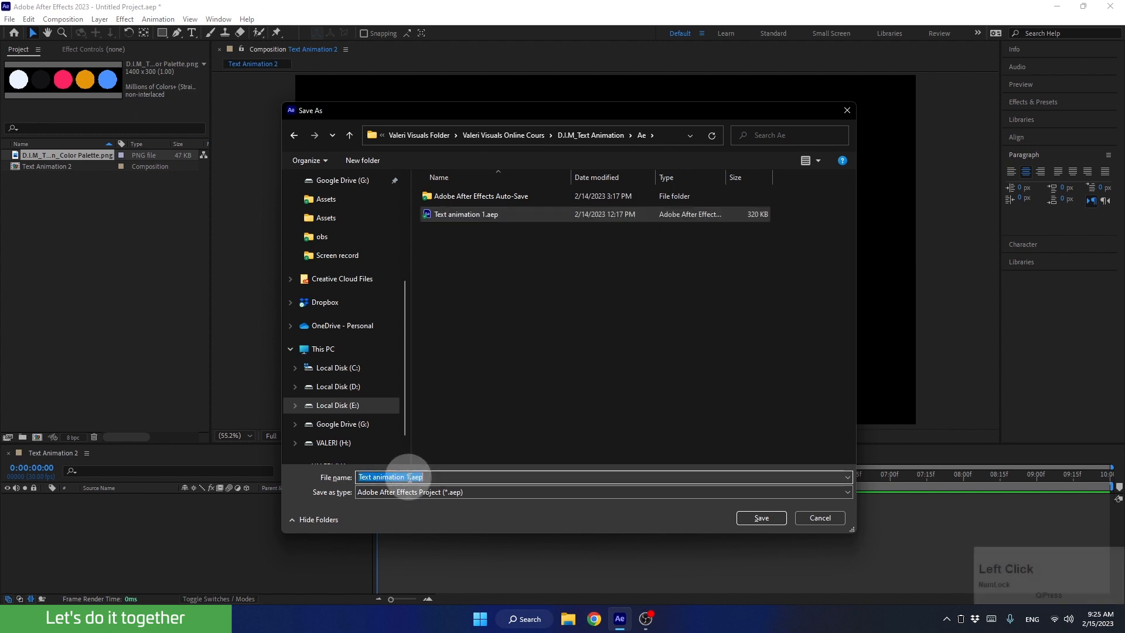
{"action": "left_click", "coordinate": [409, 477]}
{"action": "key", "text": "BackSpace"}
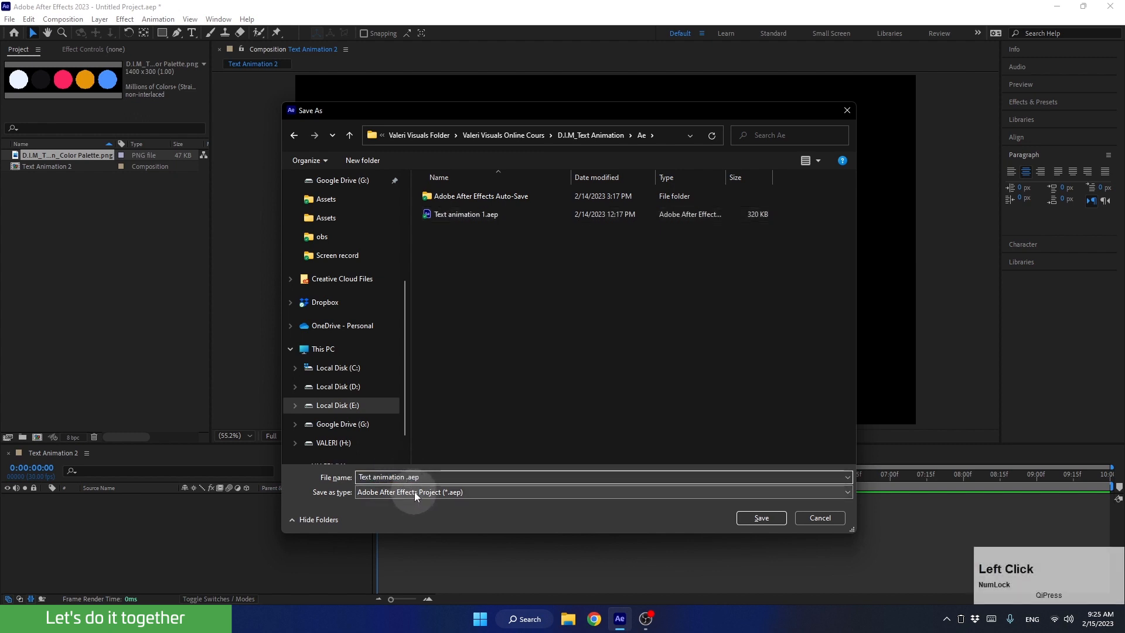
{"action": "type", "text": "2"}
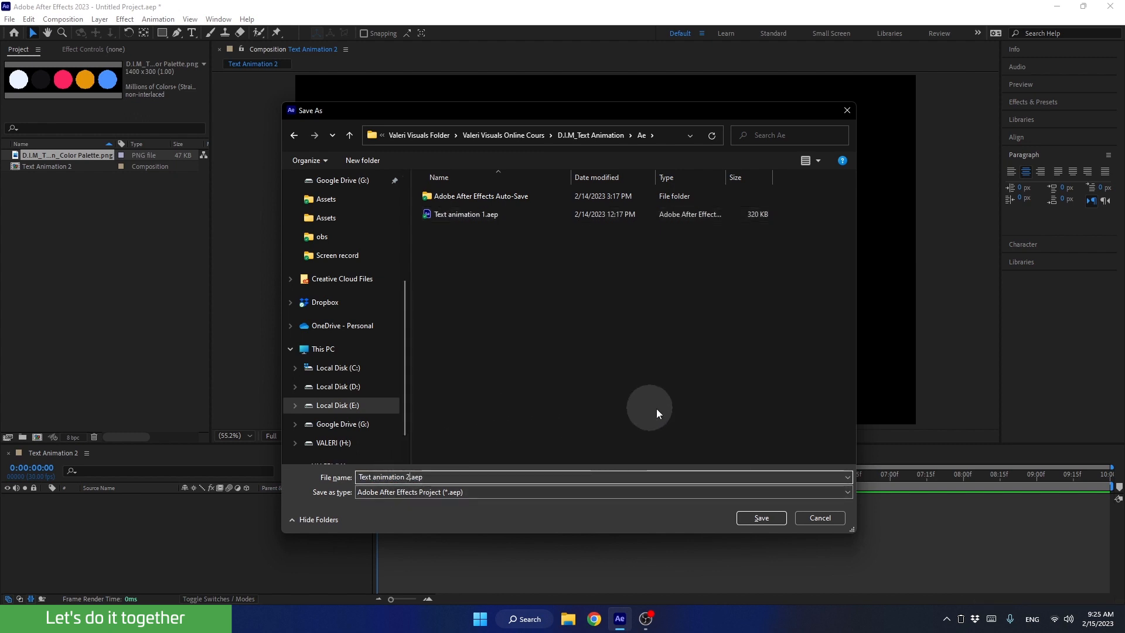
{"action": "left_click", "coordinate": [762, 518]}
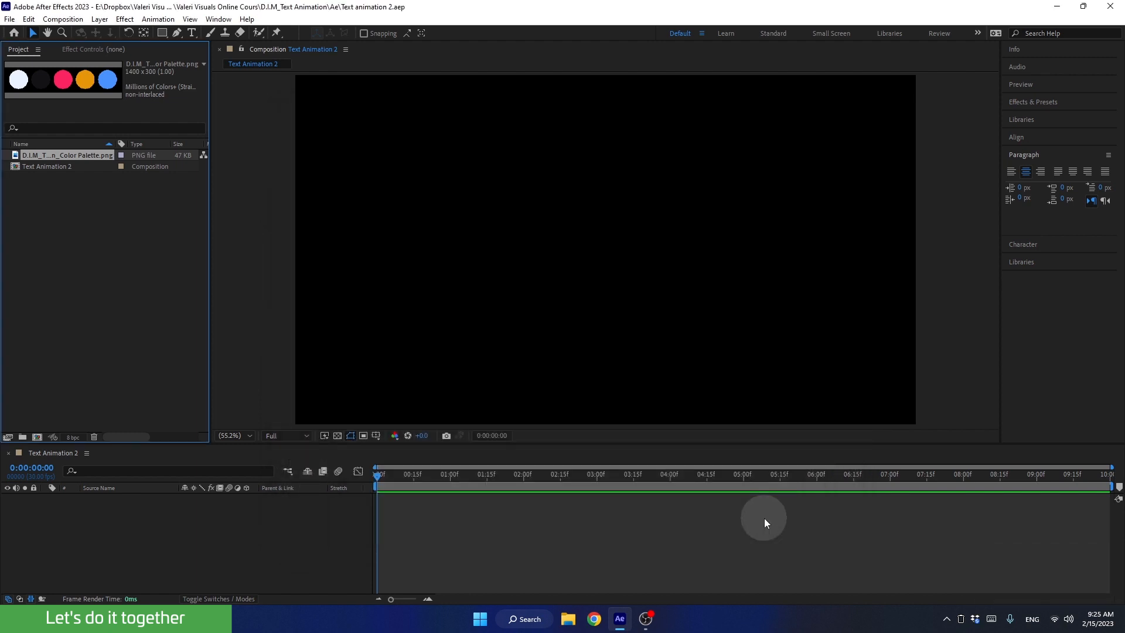
Create a text layer reading "swagg" near the middle of the composition.
{"action": "left_click", "coordinate": [191, 33]}
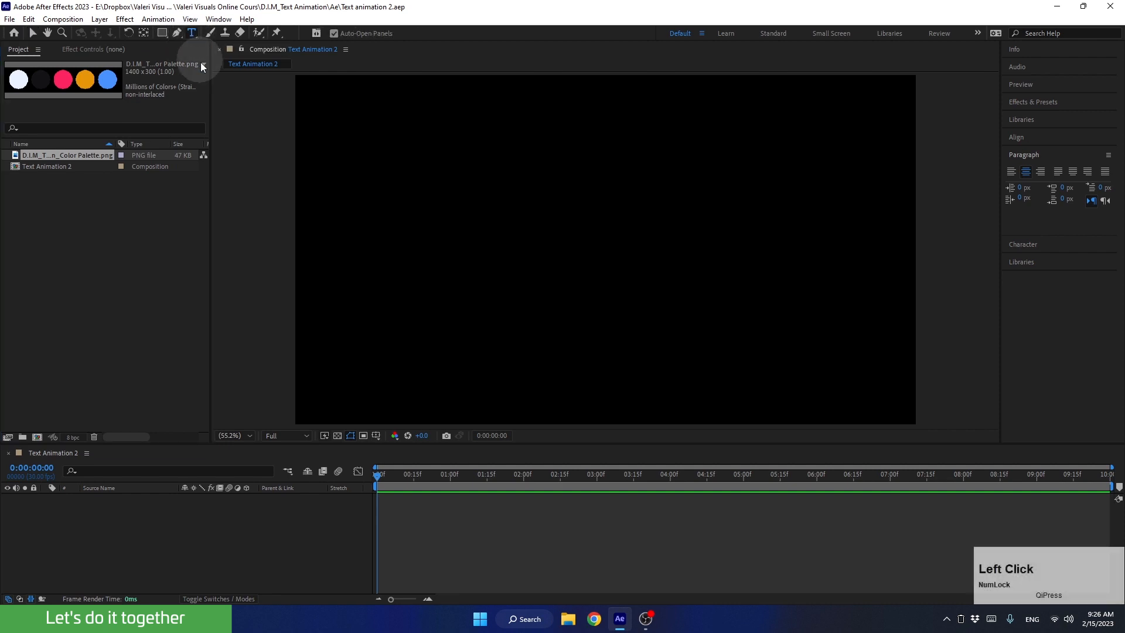
{"action": "left_click", "coordinate": [558, 243]}
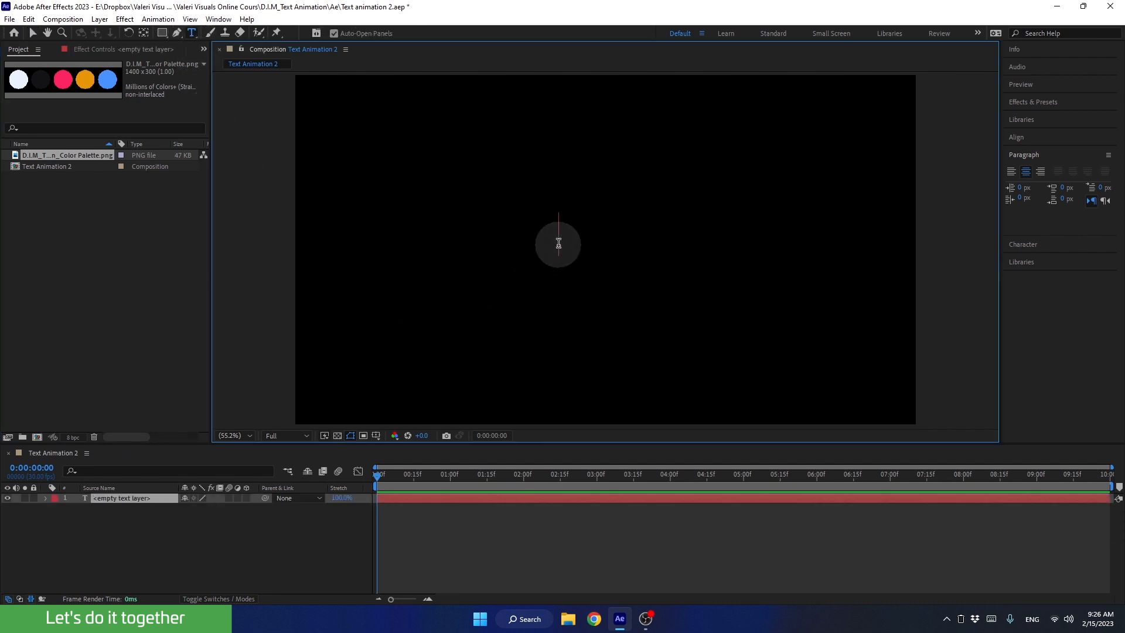
{"action": "type", "text": "swa"}
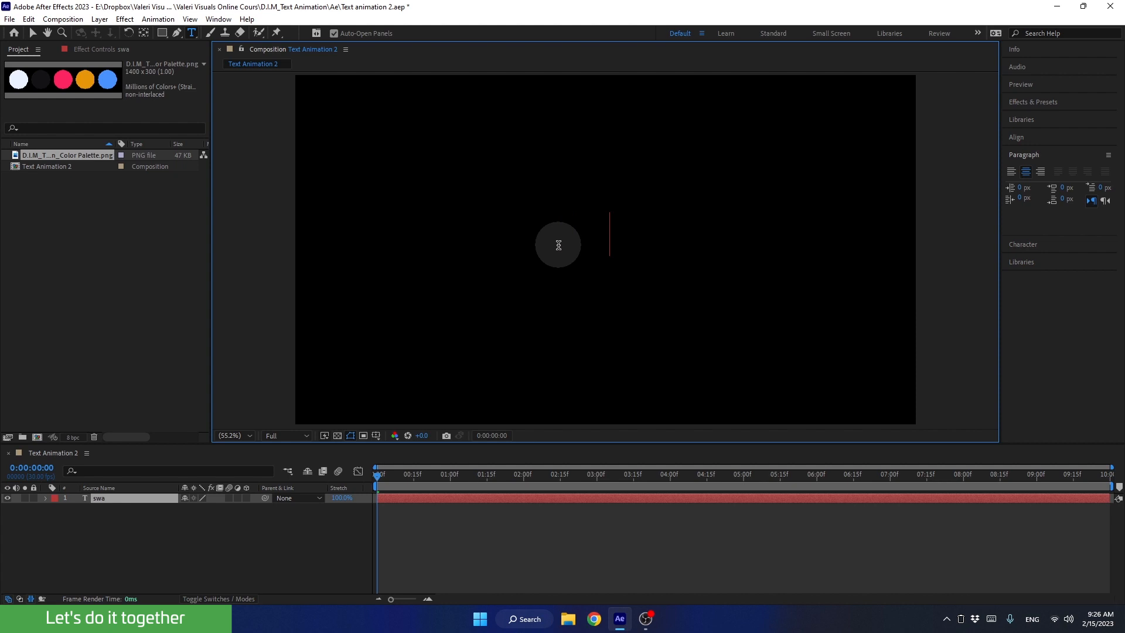
{"action": "type", "text": "gg"}
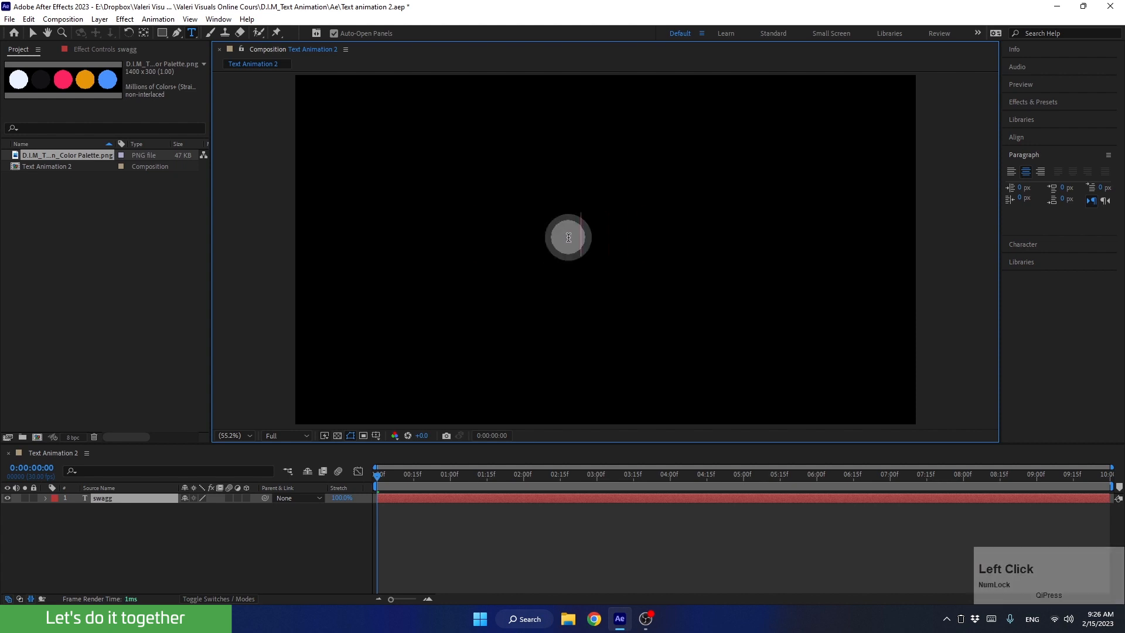
Select the whole word "swagg" and set its fill color to white.
{"action": "double_click", "coordinate": [568, 237]}
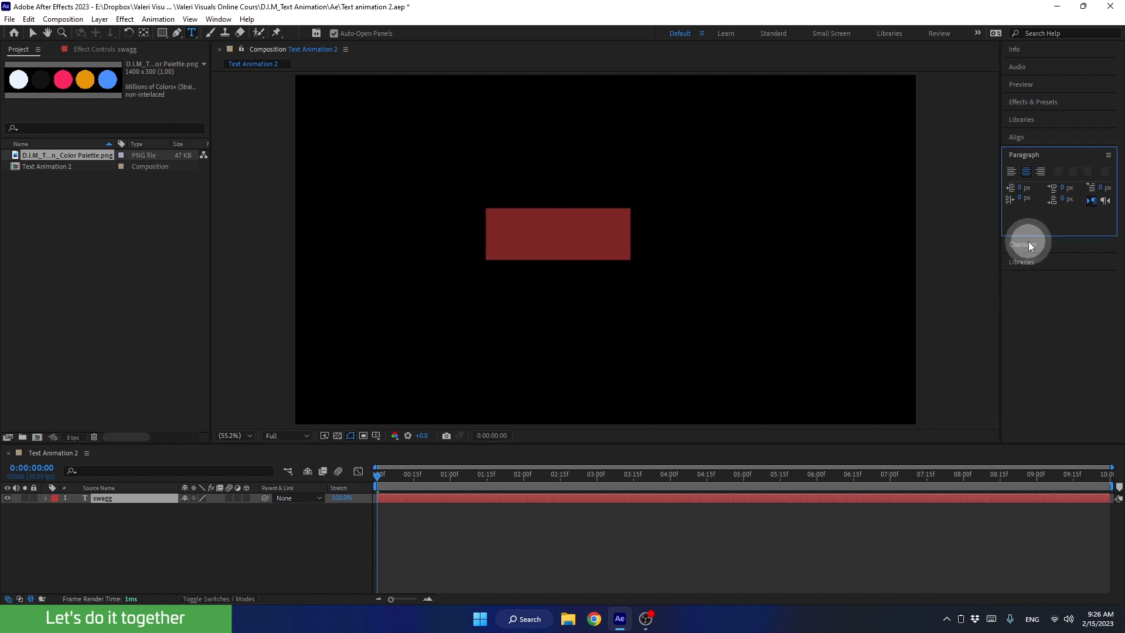
{"action": "left_click", "coordinate": [1028, 244]}
{"action": "left_click", "coordinate": [1085, 204]}
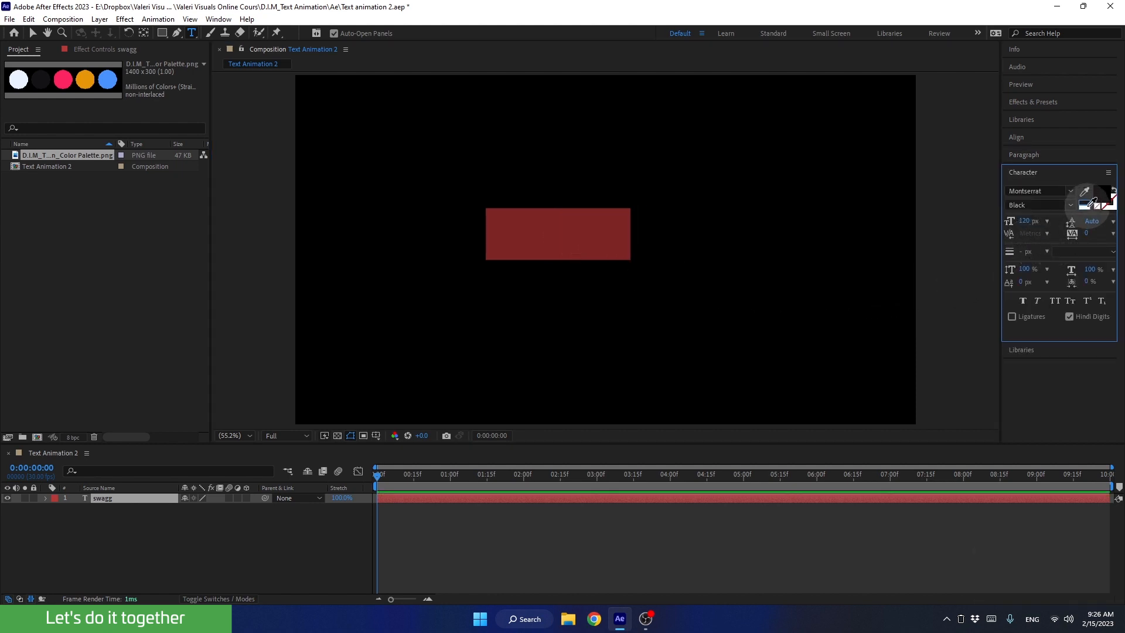
Set the selected text's font to Montserrat ExtraBold.
{"action": "left_click", "coordinate": [1047, 189]}
{"action": "type", "text": "mont"}
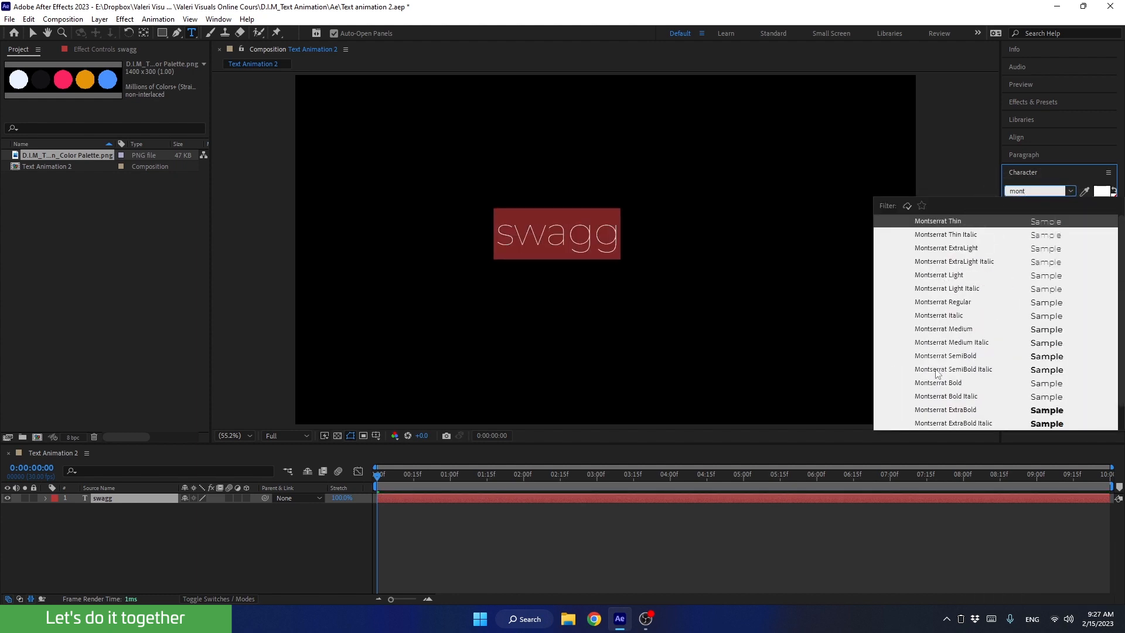
{"action": "left_click", "coordinate": [932, 410]}
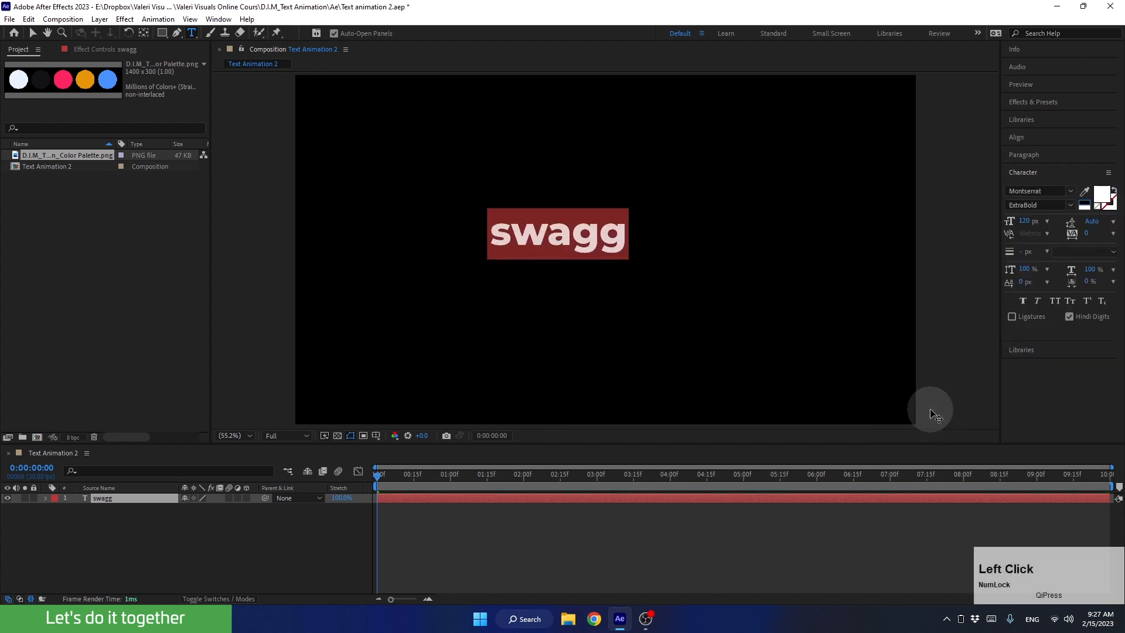
Mark Montserrat as a favorite font, show only favorite fonts to check the list, and turn that filter off.
{"action": "left_click", "coordinate": [1070, 191]}
{"action": "scroll", "coordinate": [992, 328], "scroll_direction": "up", "scroll_amount": 5}
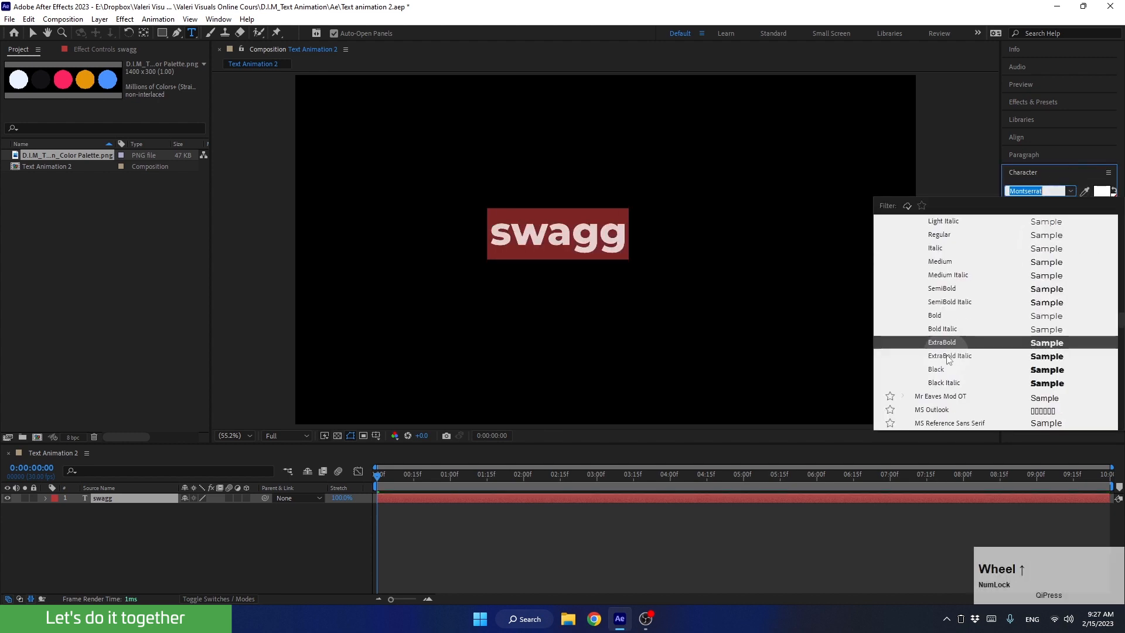
{"action": "left_click", "coordinate": [908, 304]}
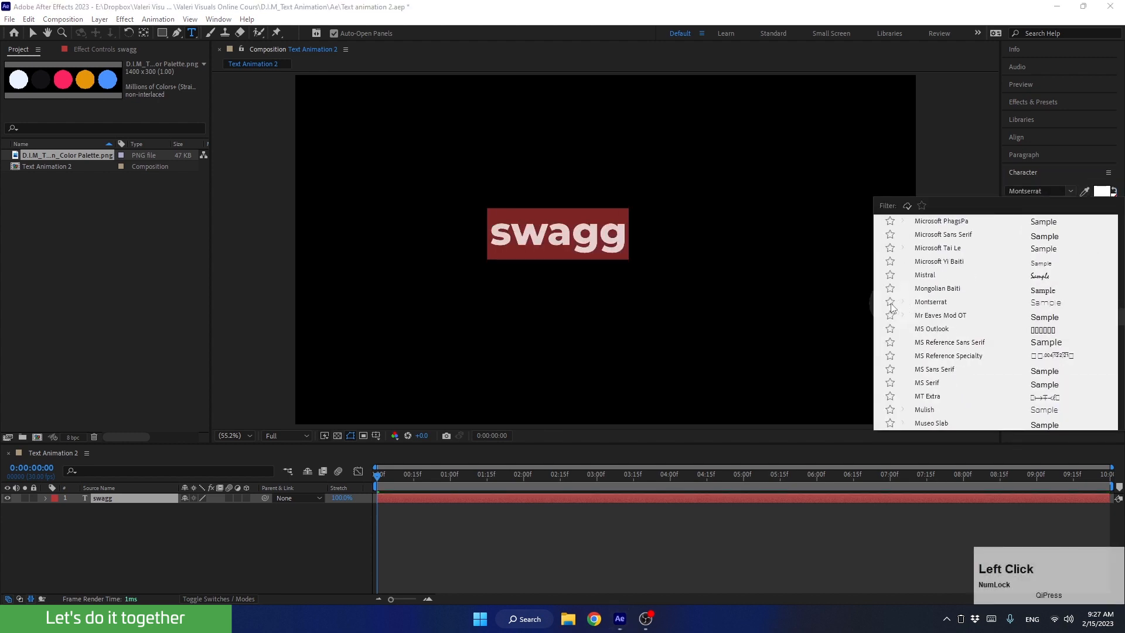
{"action": "left_click", "coordinate": [890, 301]}
{"action": "left_click", "coordinate": [921, 205]}
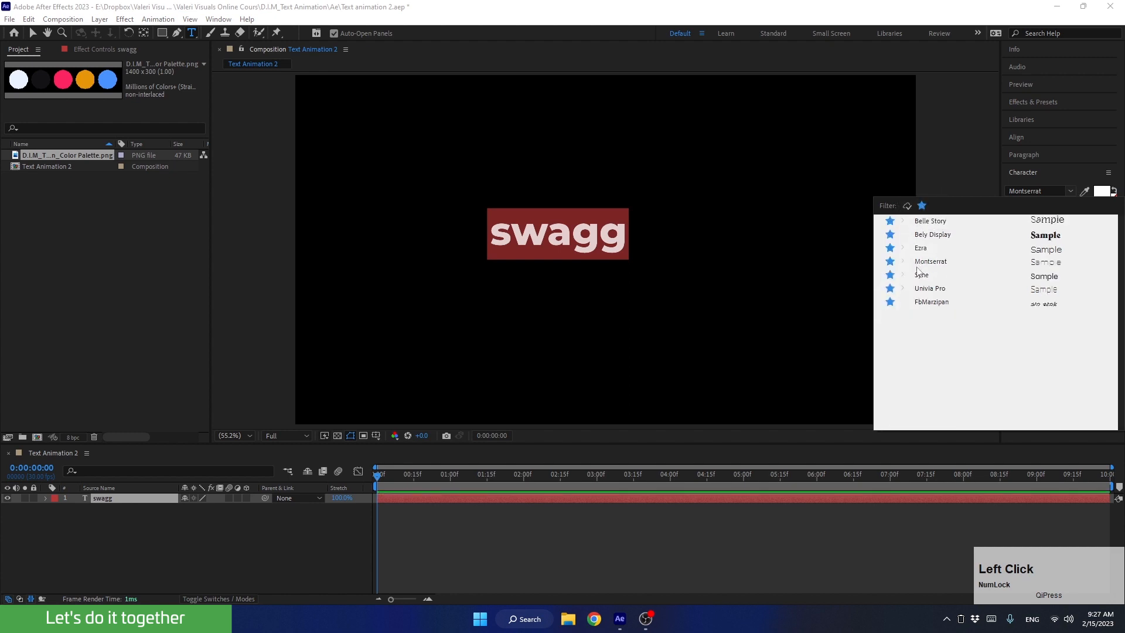
{"action": "left_click", "coordinate": [922, 206]}
{"action": "left_click", "coordinate": [1070, 191]}
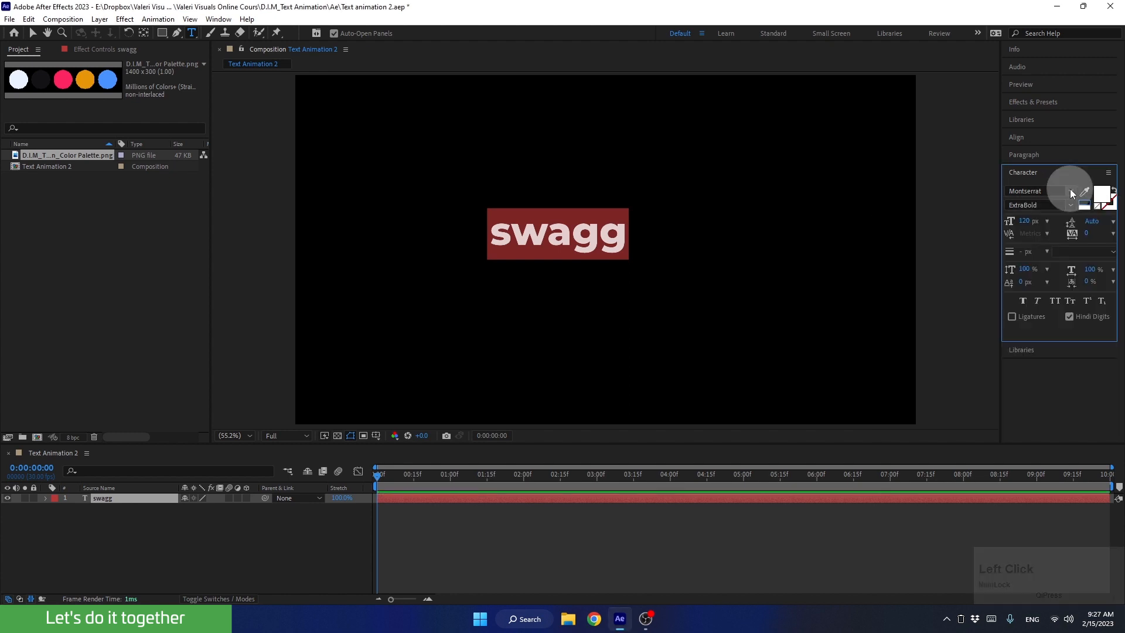
Format the selected text in the Black font style at 150 px with All Caps.
{"action": "left_click", "coordinate": [1046, 207]}
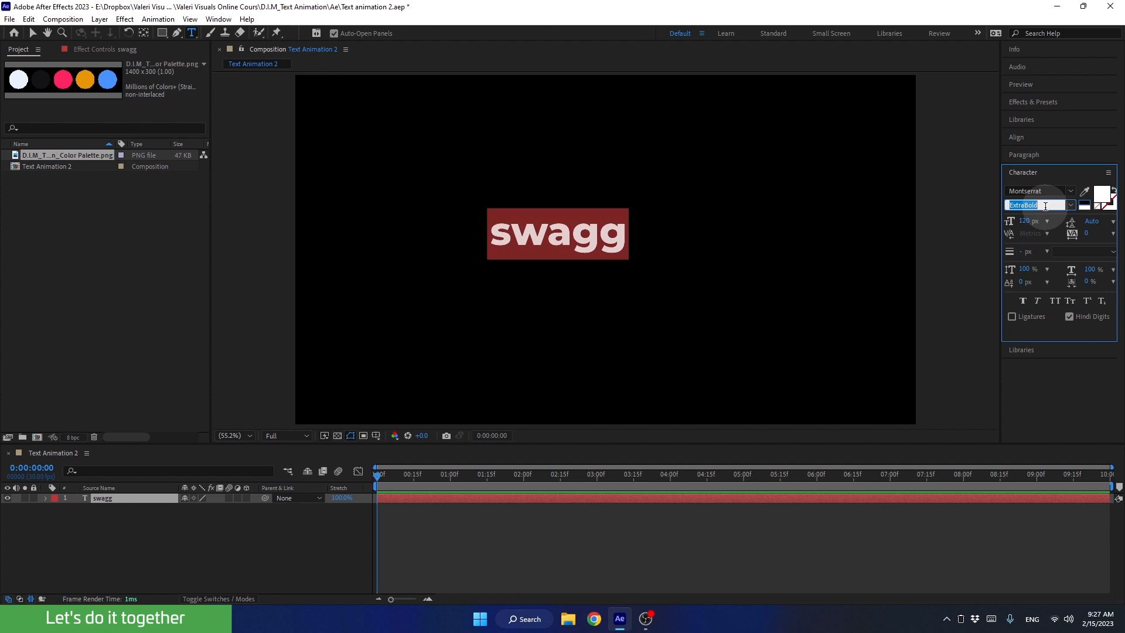
{"action": "key", "text": "Down"}
{"action": "key", "text": "Down"}
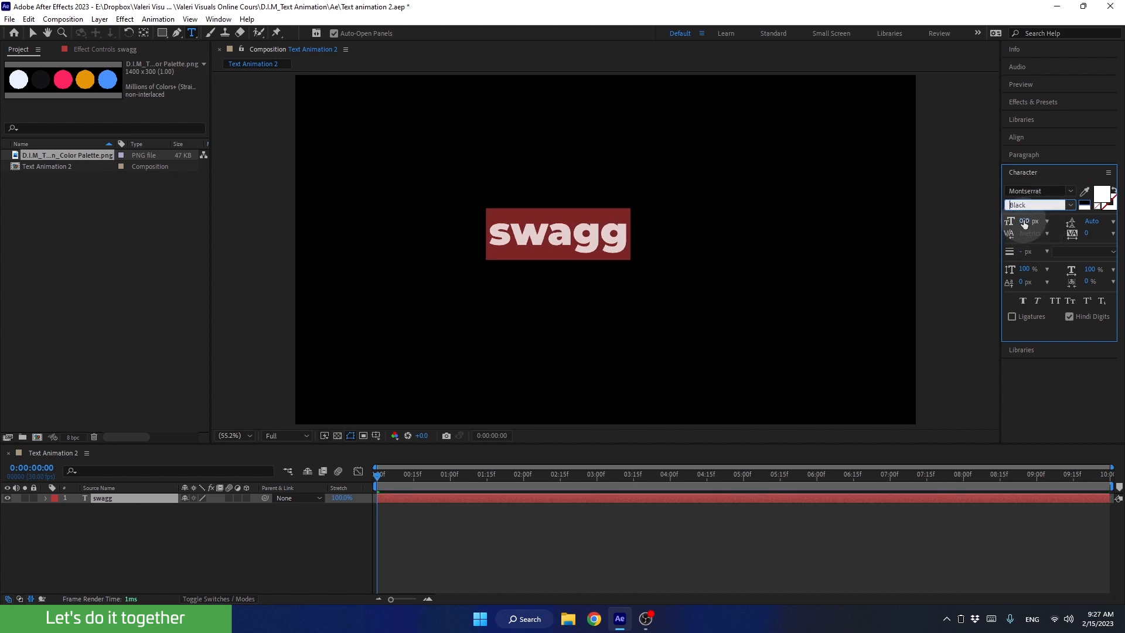
{"action": "left_click", "coordinate": [1025, 220]}
{"action": "type", "text": "150"}
{"action": "key", "text": "Return"}
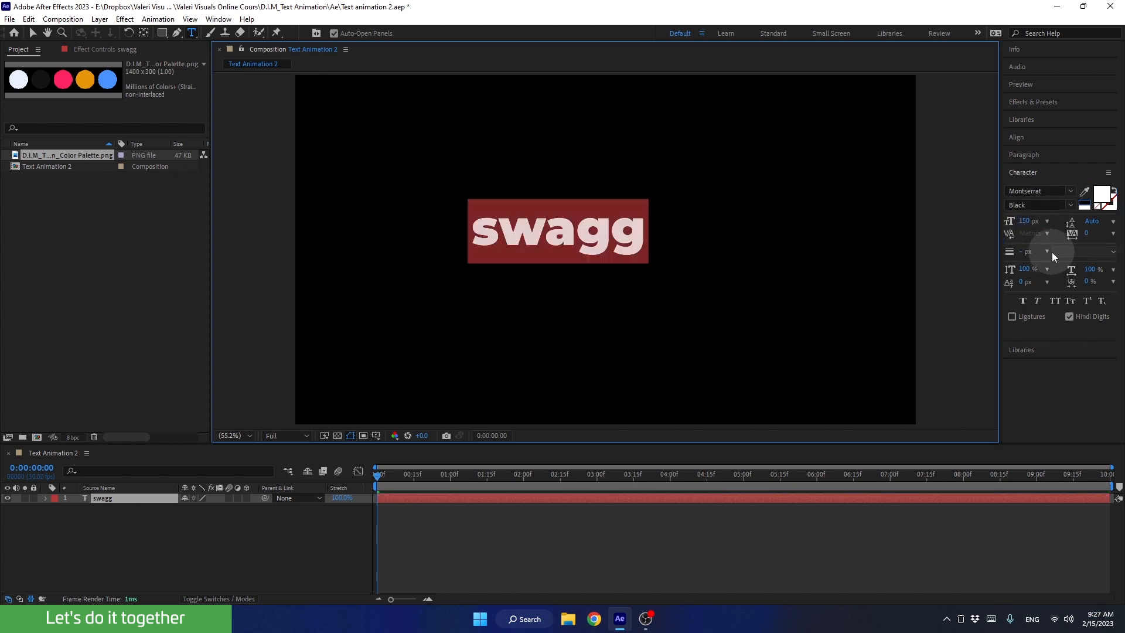
{"action": "left_click", "coordinate": [1058, 300]}
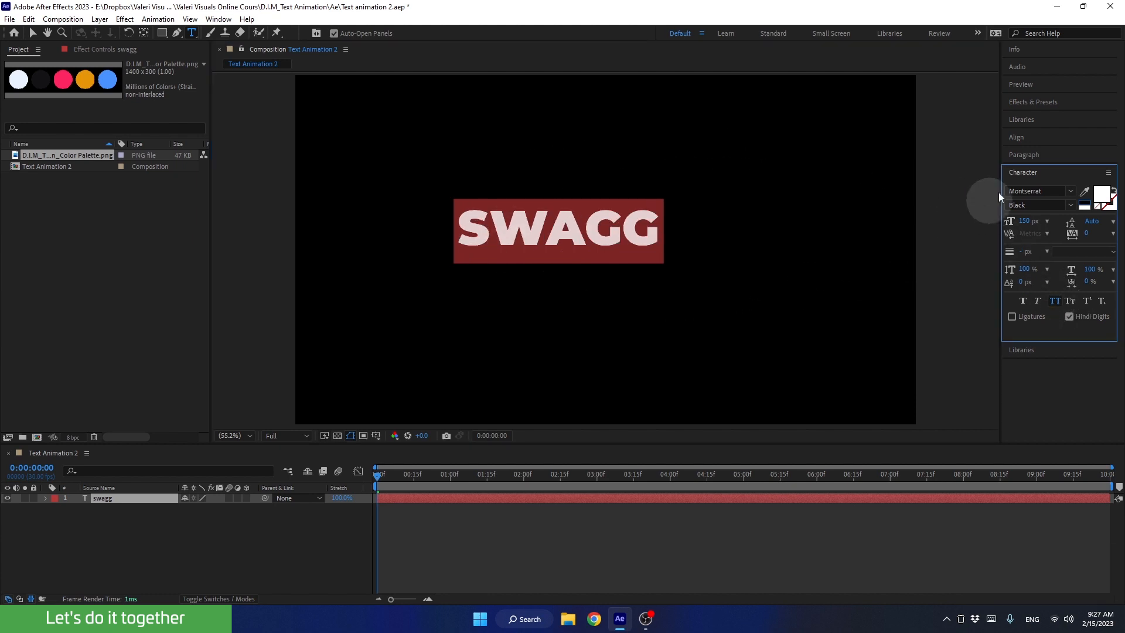
Set the text's paragraph alignment to centered and its direction to left-to-right.
{"action": "left_click", "coordinate": [1011, 153]}
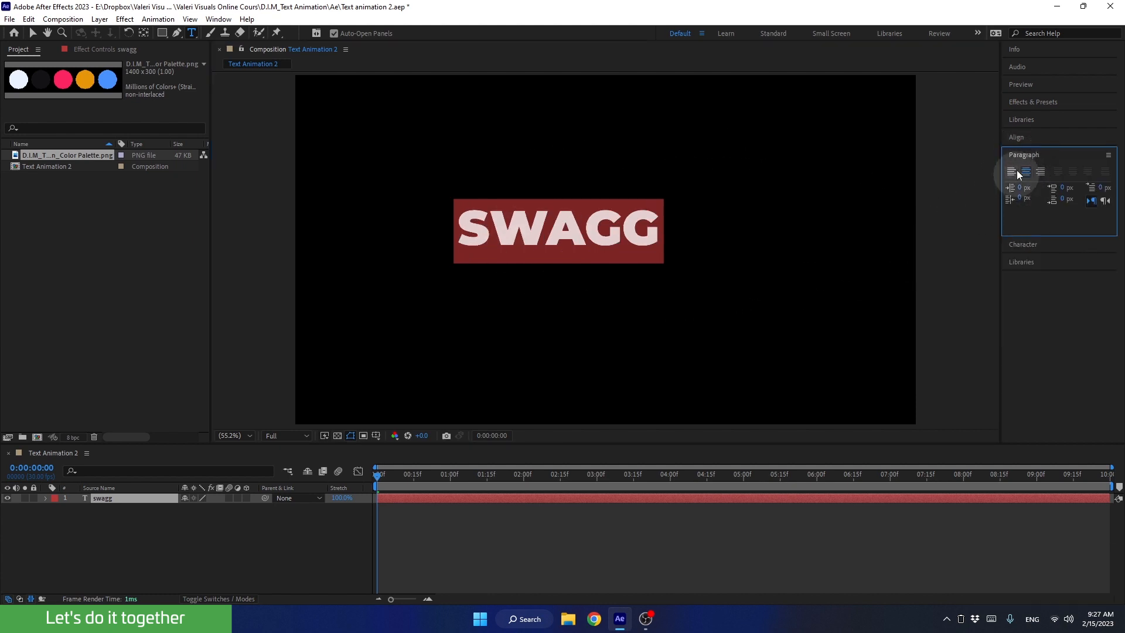
{"action": "left_click", "coordinate": [1026, 172]}
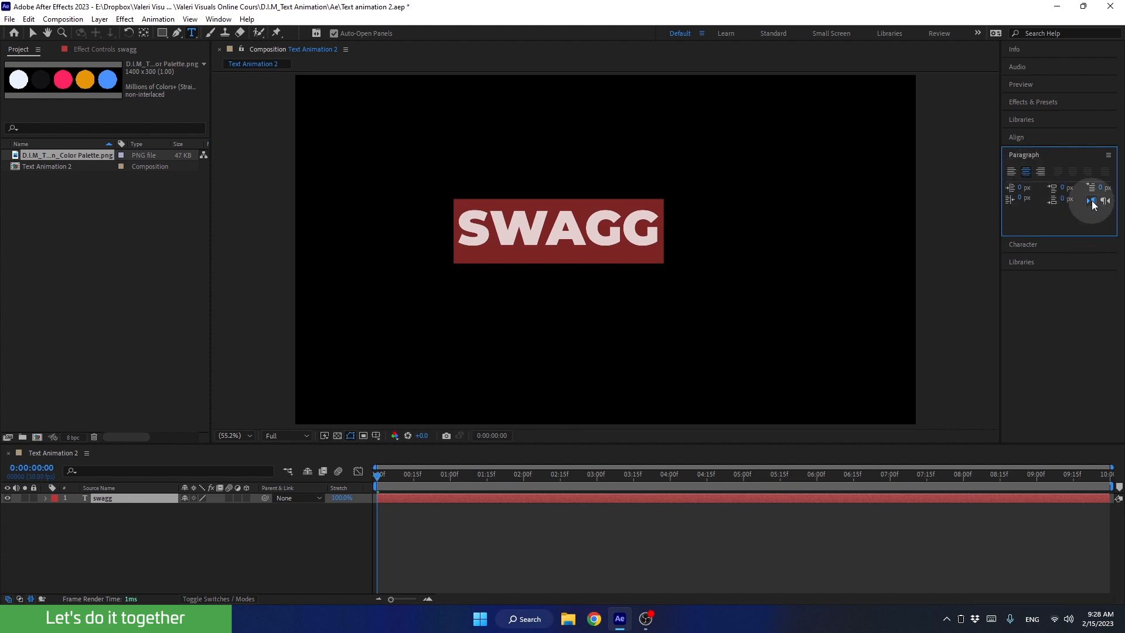
{"action": "left_click", "coordinate": [1091, 201]}
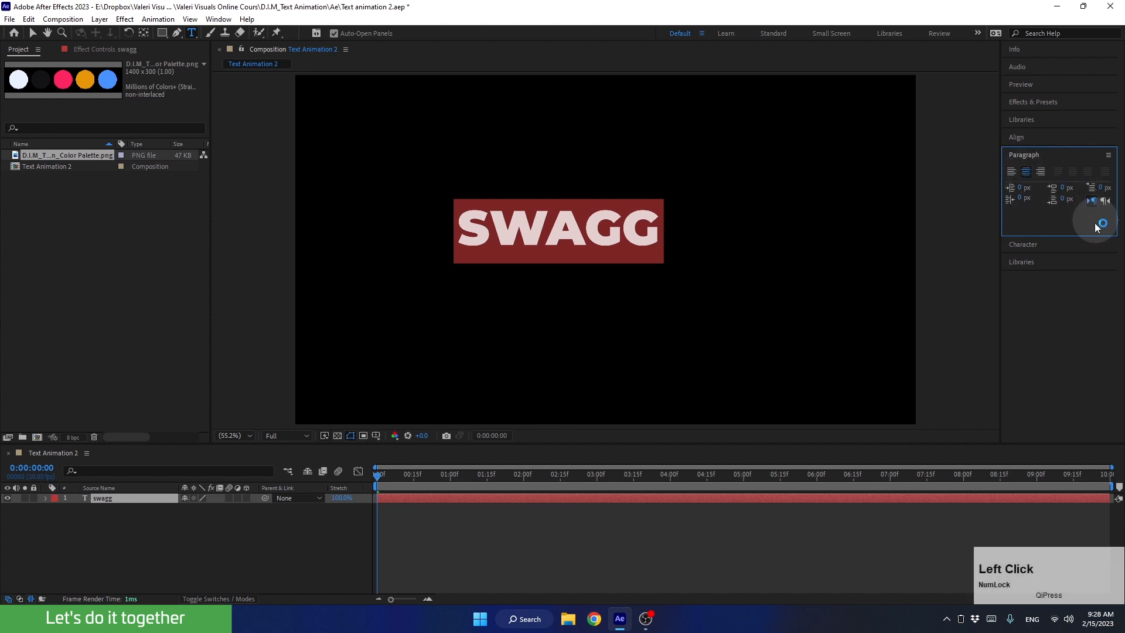
Center the text layer horizontally and vertically in the composition and move its anchor point to the center of the word.
{"action": "left_click", "coordinate": [1016, 137]}
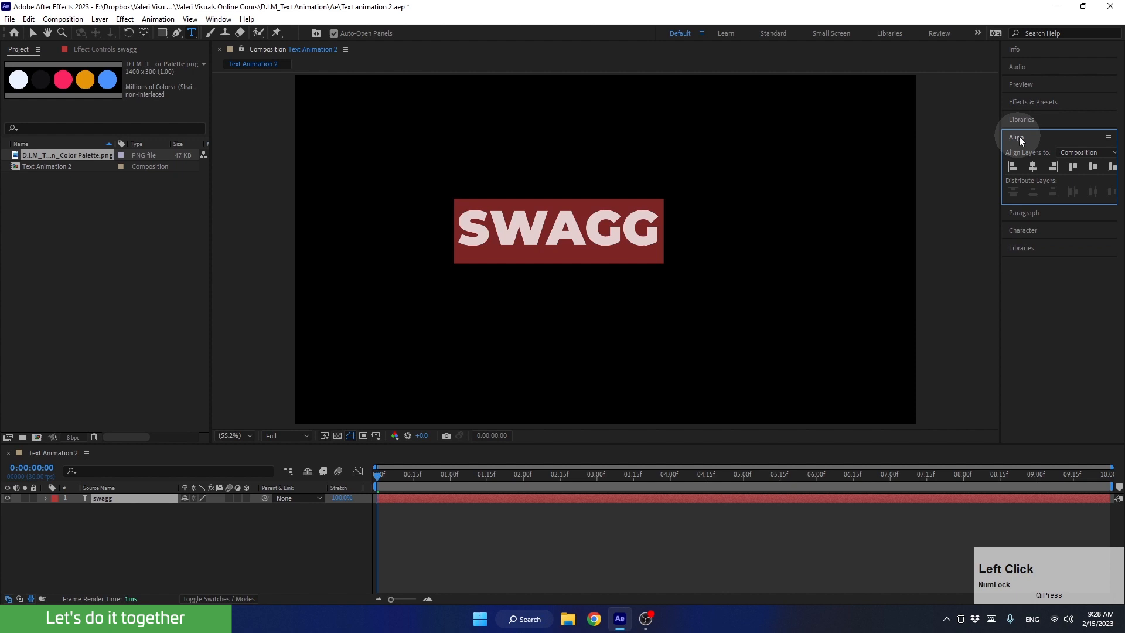
{"action": "left_click", "coordinate": [1034, 166]}
{"action": "left_click", "coordinate": [1093, 166]}
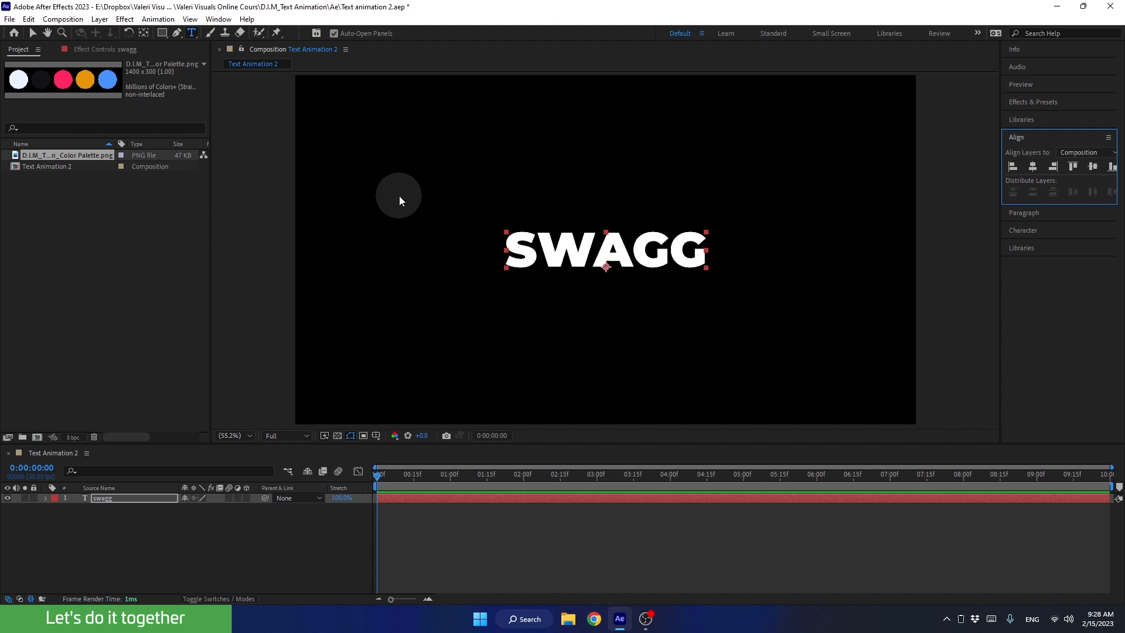
{"action": "key", "text": "ctrl+alt+Home"}
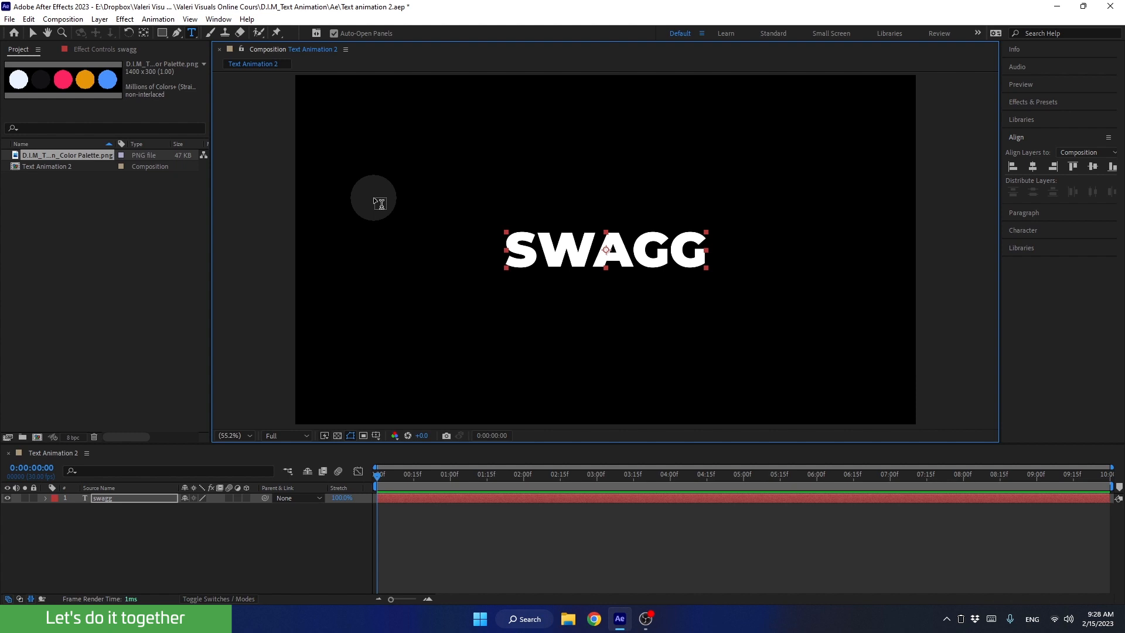
{"action": "key", "text": "v"}
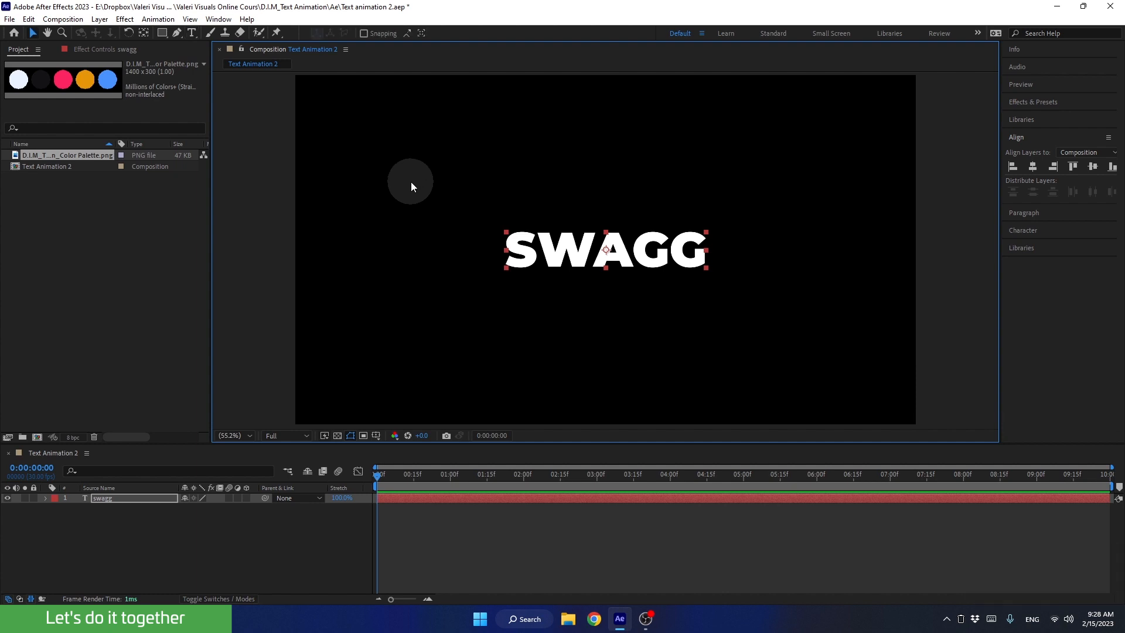
Enlarge the timeline area and add a Position text animator to the swagg layer.
{"action": "left_click_drag", "start_coordinate": [461, 444], "coordinate": [460, 370]}
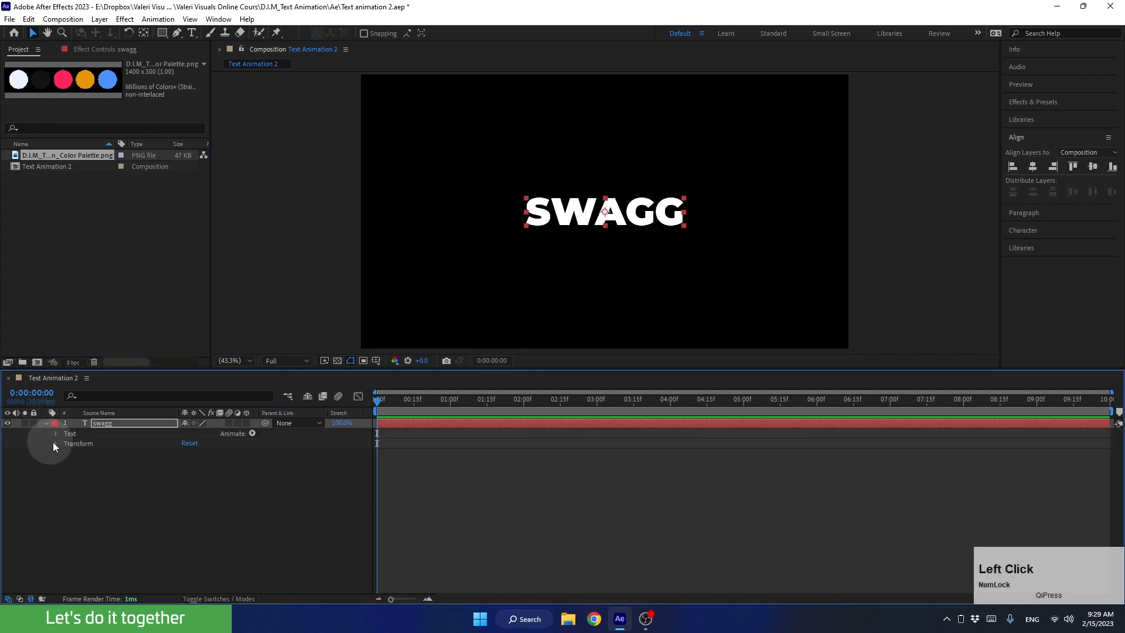
{"action": "left_click", "coordinate": [72, 434]}
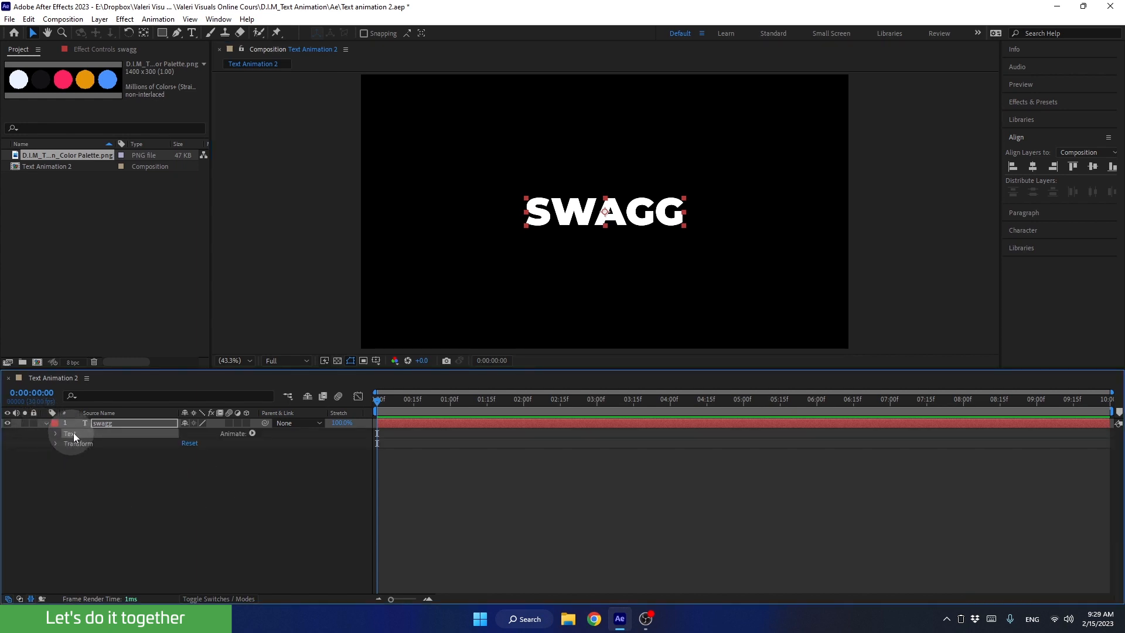
{"action": "left_click", "coordinate": [252, 433]}
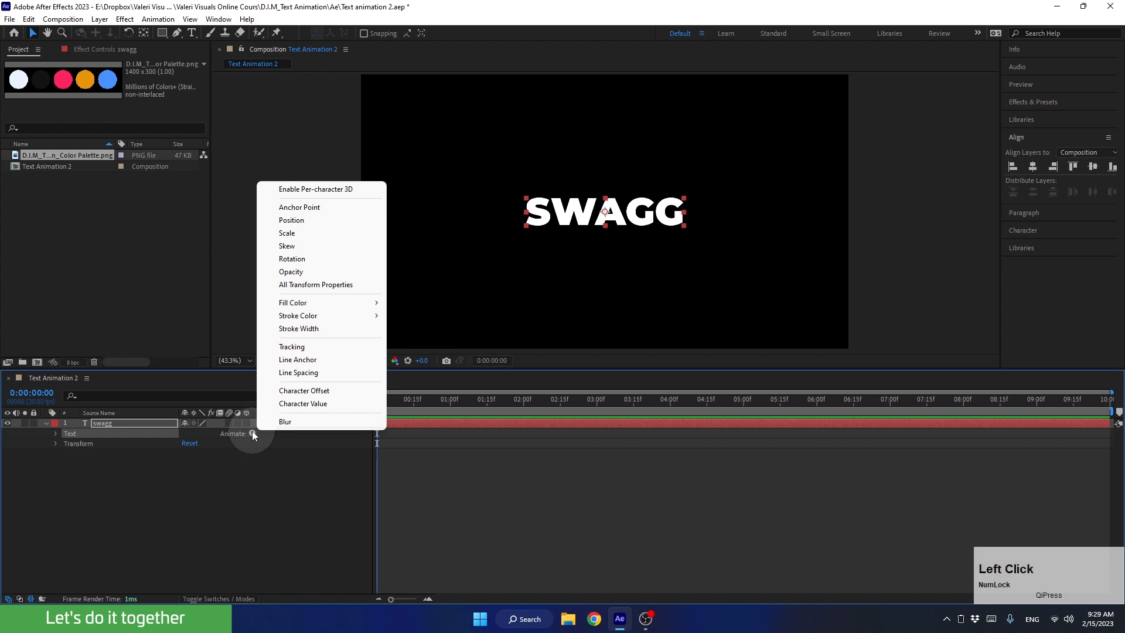
{"action": "left_click", "coordinate": [291, 221]}
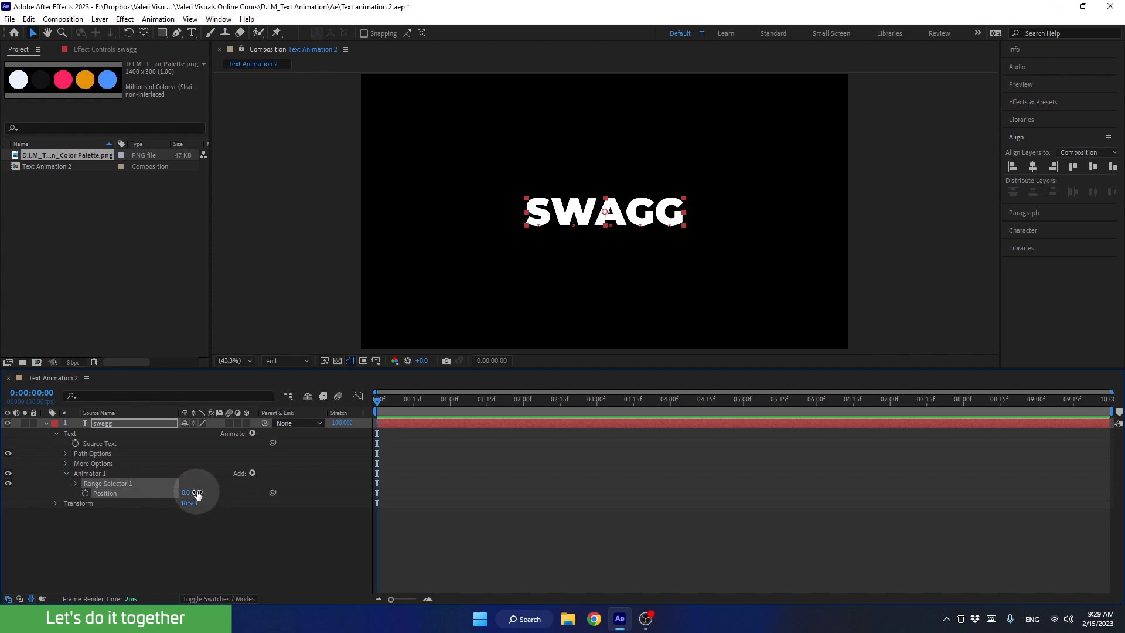
Set the Position of Animator 1 to 0, 120 to shift the letters downward.
{"action": "left_click_drag", "start_coordinate": [197, 494], "coordinate": [262, 489]}
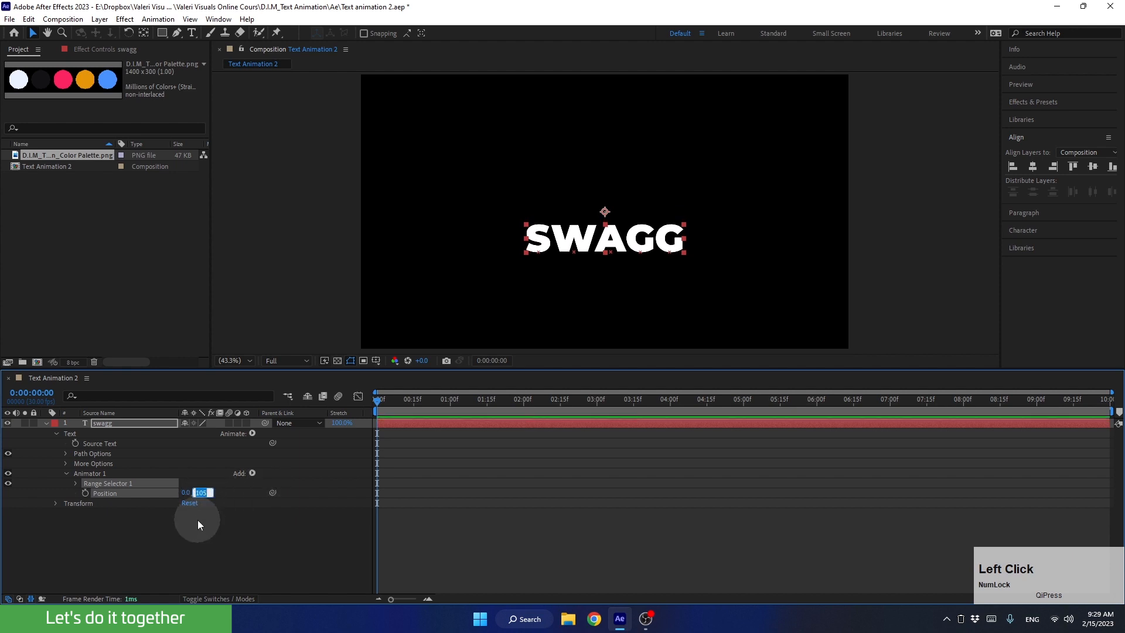
{"action": "type", "text": "120"}
{"action": "key", "text": "Return"}
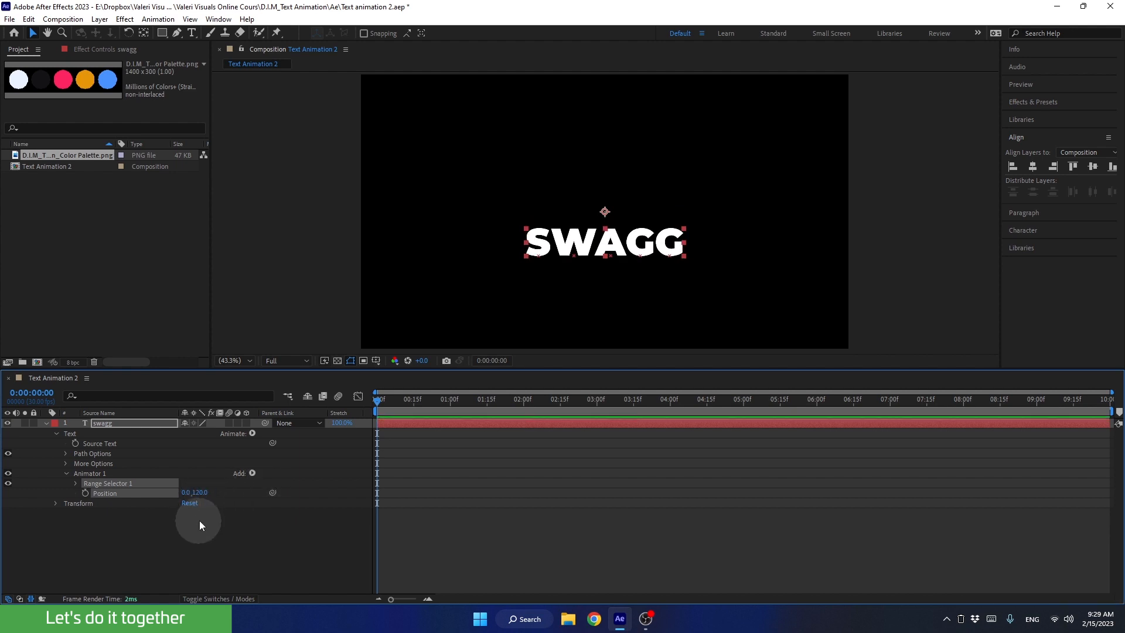
Set the Shape in Range Selector 1's Advanced options to Ramp Up.
{"action": "left_click", "coordinate": [77, 483]}
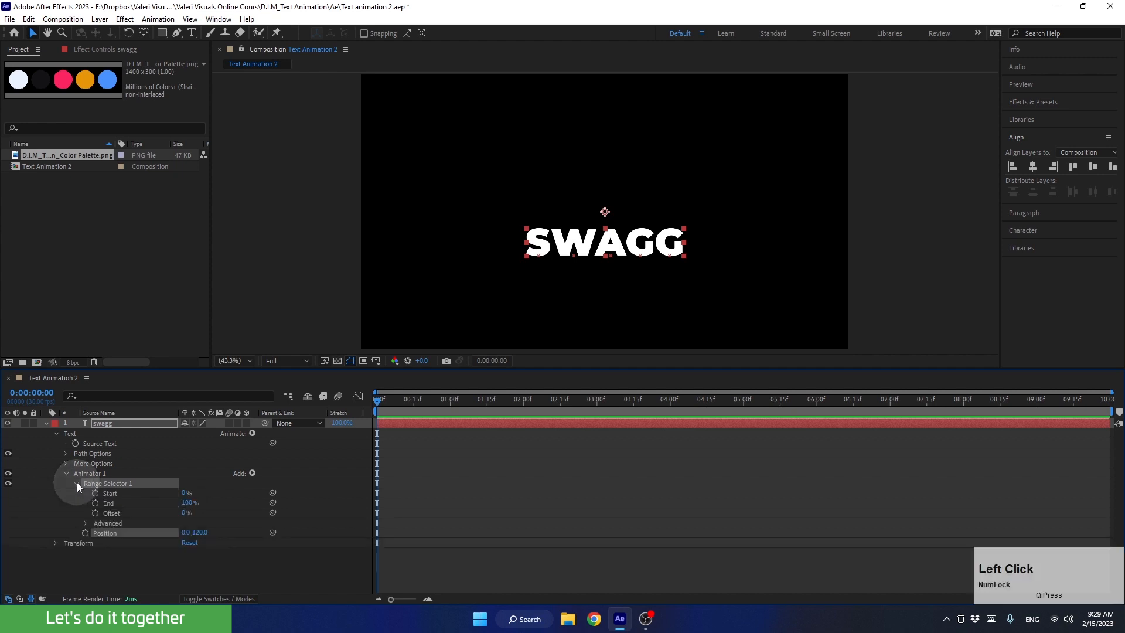
{"action": "left_click", "coordinate": [86, 523]}
{"action": "left_click_drag", "start_coordinate": [272, 369], "coordinate": [298, 306]}
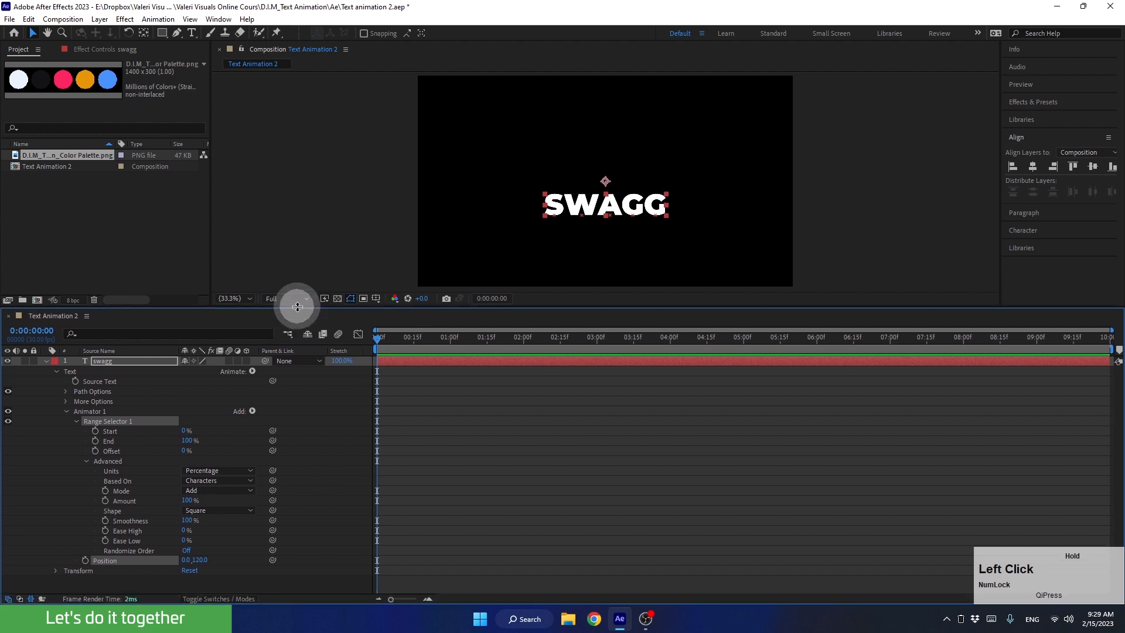
{"action": "left_click", "coordinate": [206, 511]}
{"action": "left_click", "coordinate": [206, 535]}
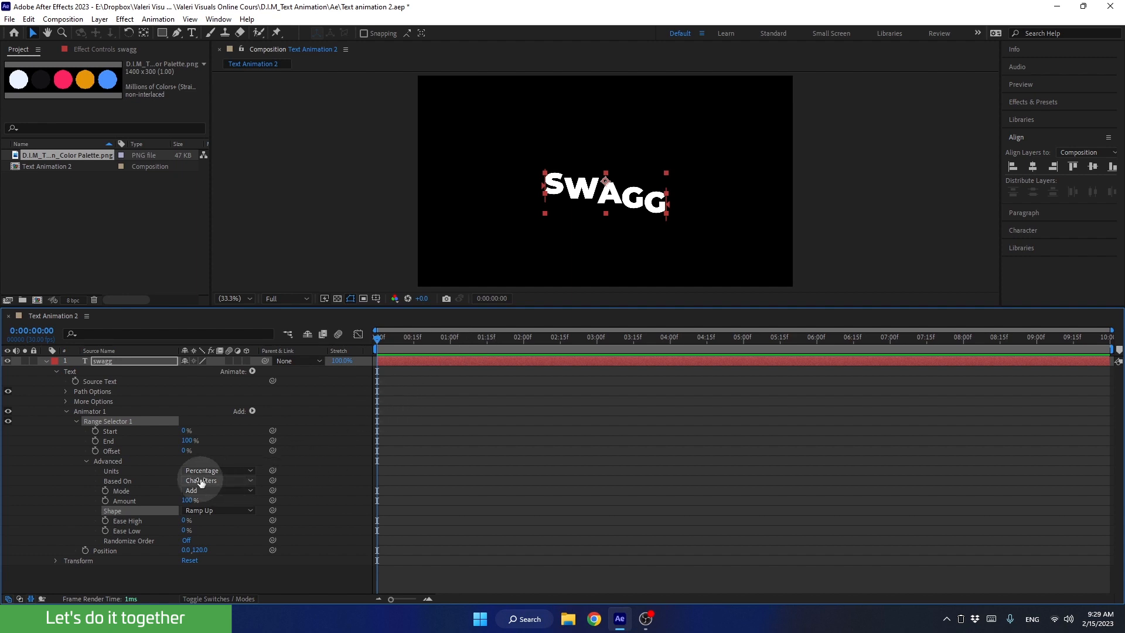
Set Range Selector 1's Offset to -100% and add an Offset keyframe at 0:00:00:00.
{"action": "left_click_drag", "start_coordinate": [186, 456], "coordinate": [88, 463]}
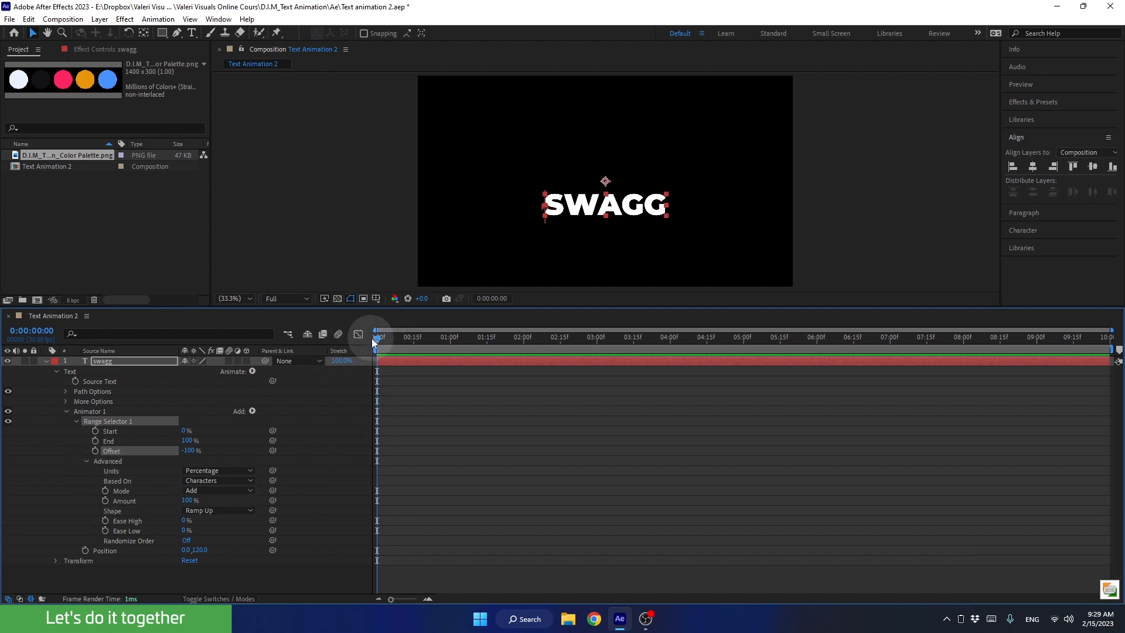
{"action": "mouse_move", "coordinate": [378, 337]}
{"action": "left_mouse_down"}
{"action": "mouse_move", "coordinate": [389, 338]}
{"action": "mouse_move", "coordinate": [366, 343]}
{"action": "left_mouse_up"}
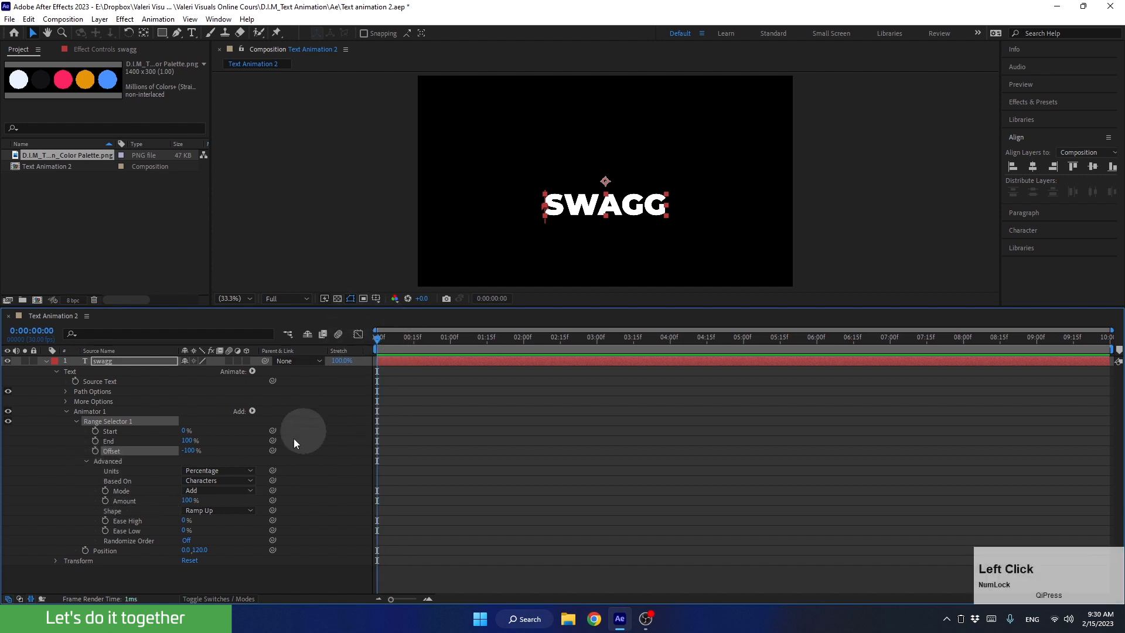
{"action": "left_click", "coordinate": [94, 450]}
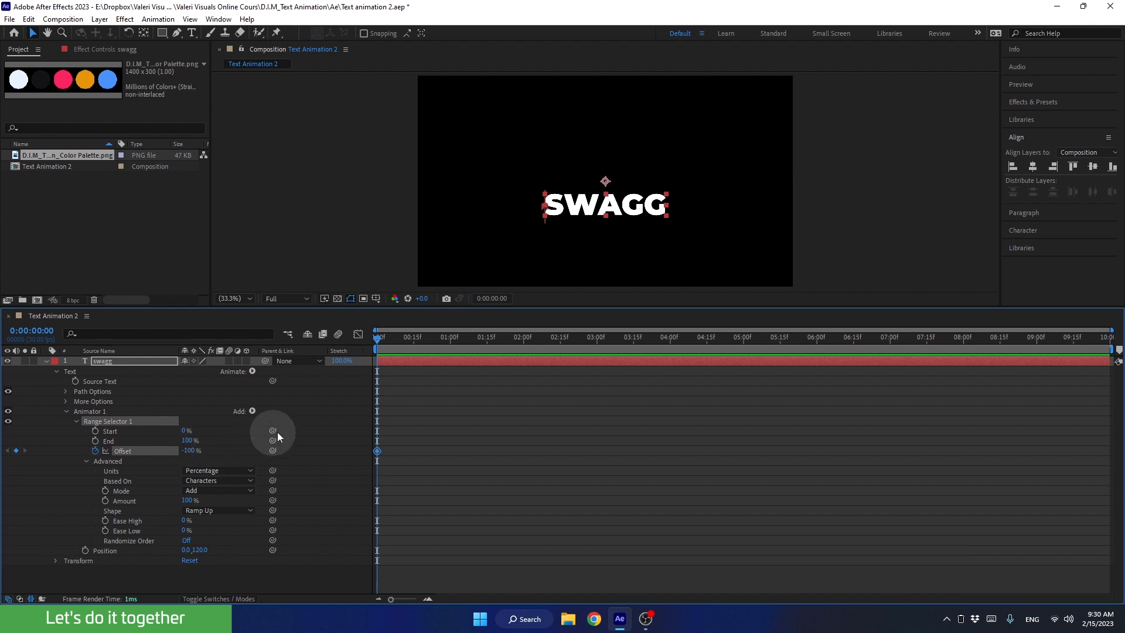
Add a 100% Offset keyframe for Range Selector 1 at 0:00:02:00 and preview the animation from the start.
{"action": "left_click_drag", "start_coordinate": [378, 337], "coordinate": [524, 351]}
{"action": "left_click_drag", "start_coordinate": [188, 451], "coordinate": [374, 453]}
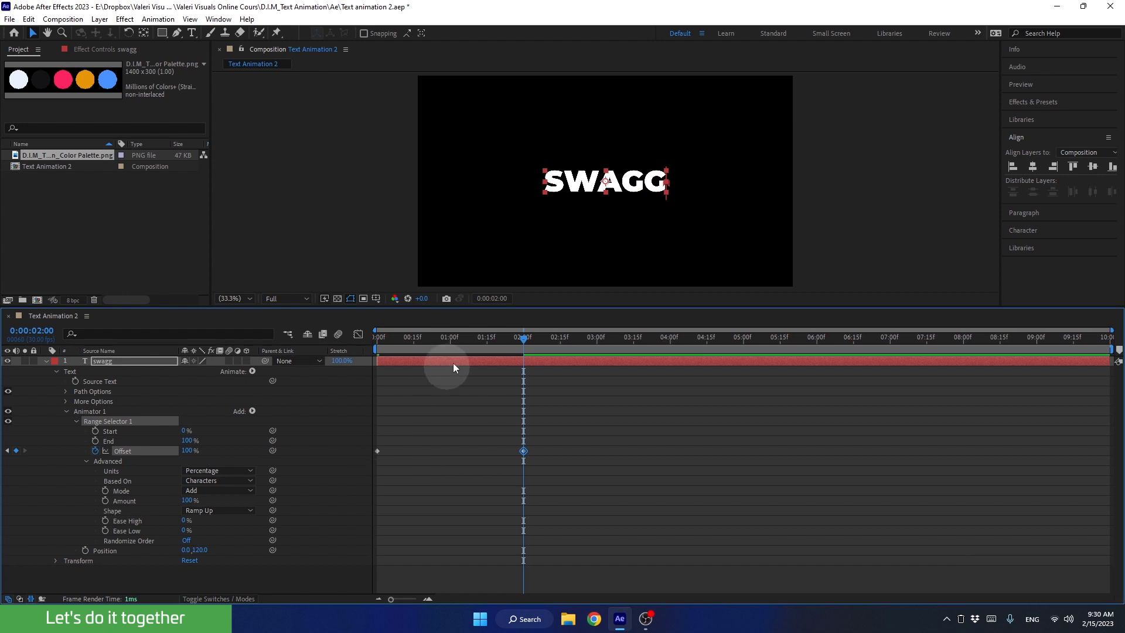
{"action": "left_click_drag", "start_coordinate": [523, 338], "coordinate": [328, 375]}
{"action": "key", "text": "space"}
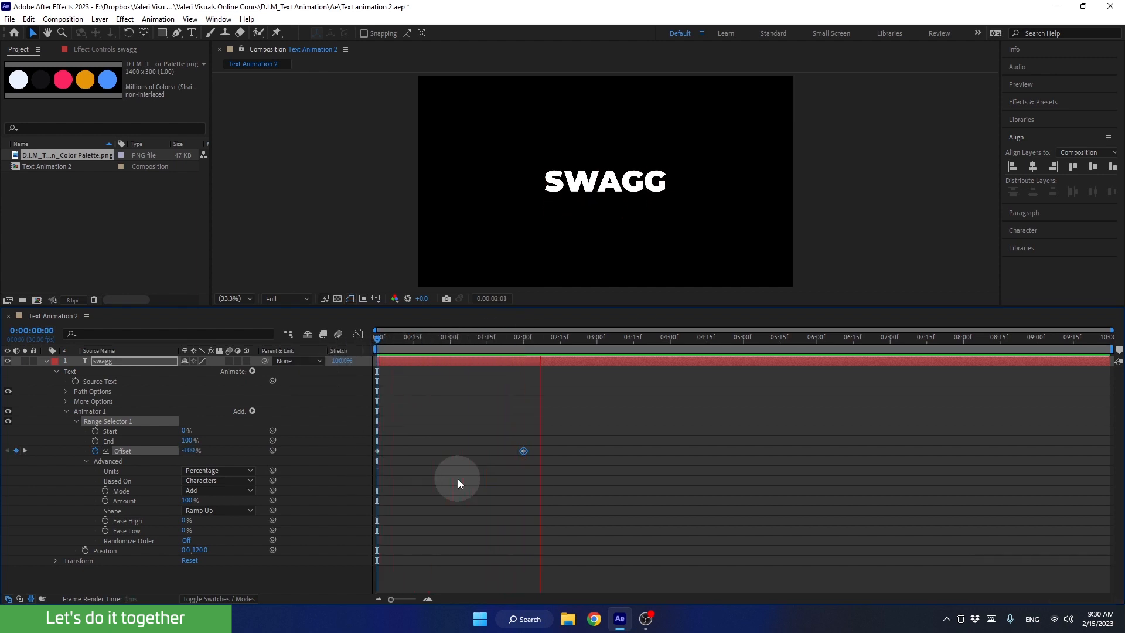
{"action": "key", "text": "space"}
{"action": "left_click_drag", "start_coordinate": [517, 345], "coordinate": [344, 357]}
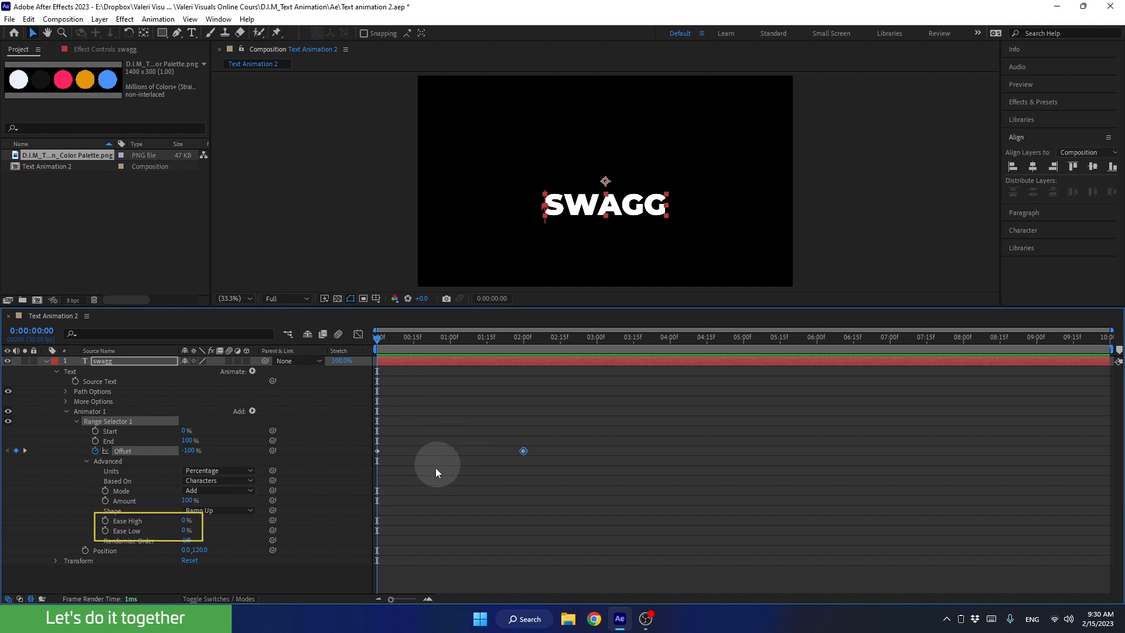
Set Range Selector 1's Ease High to 20% and Ease Low to 80%.
{"action": "left_click", "coordinate": [184, 521]}
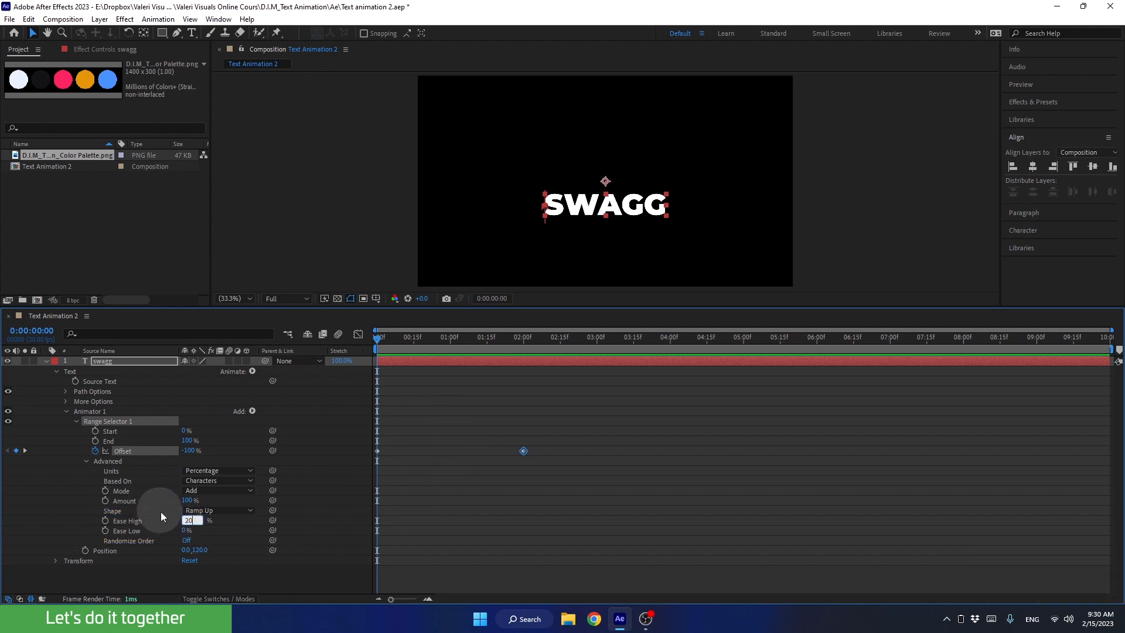
{"action": "left_click", "coordinate": [184, 531]}
{"action": "type", "text": "80"}
{"action": "key", "text": "Return"}
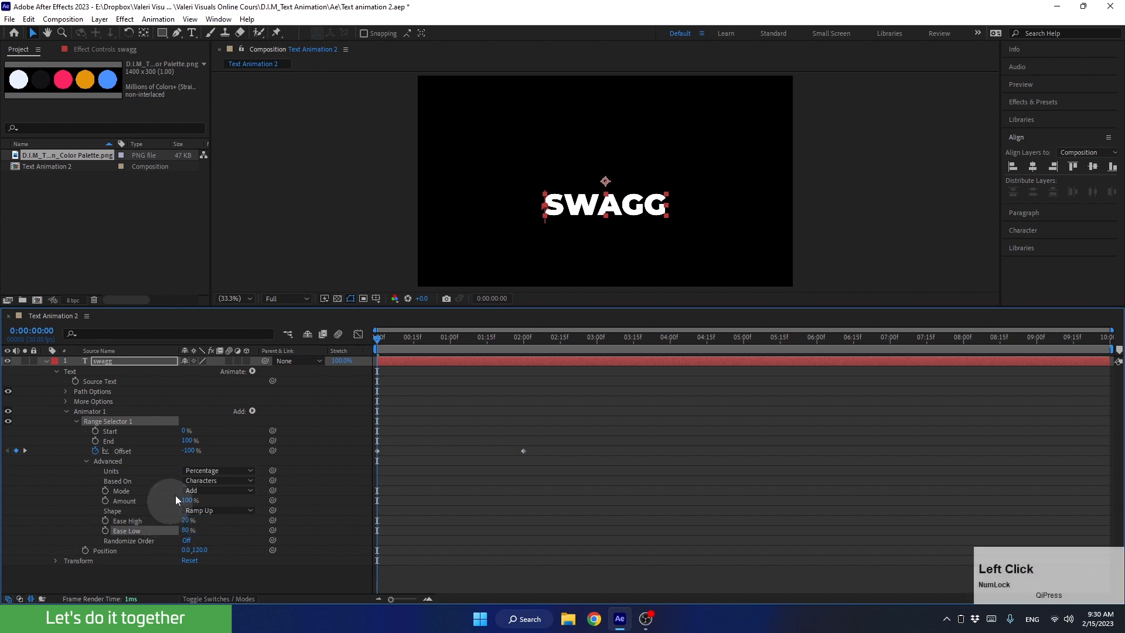
Try out Offset changes on Range Selector 1 at 0:00:04:00 and delete the trial keyframe.
{"action": "left_click_drag", "start_coordinate": [385, 340], "coordinate": [670, 367]}
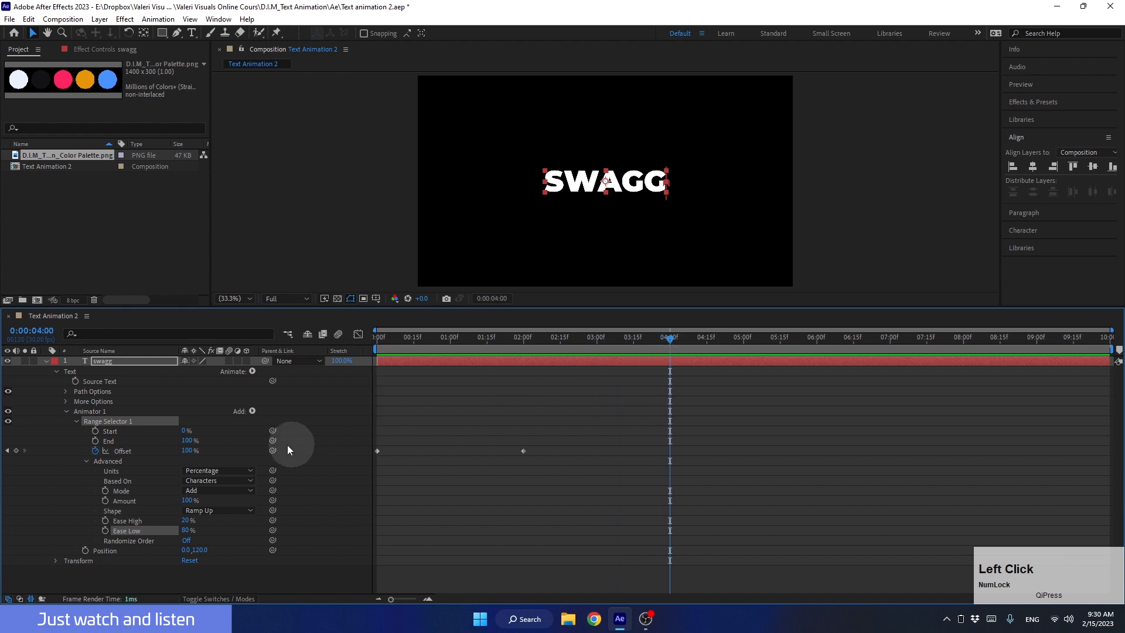
{"action": "left_click_drag", "start_coordinate": [188, 449], "coordinate": [289, 459]}
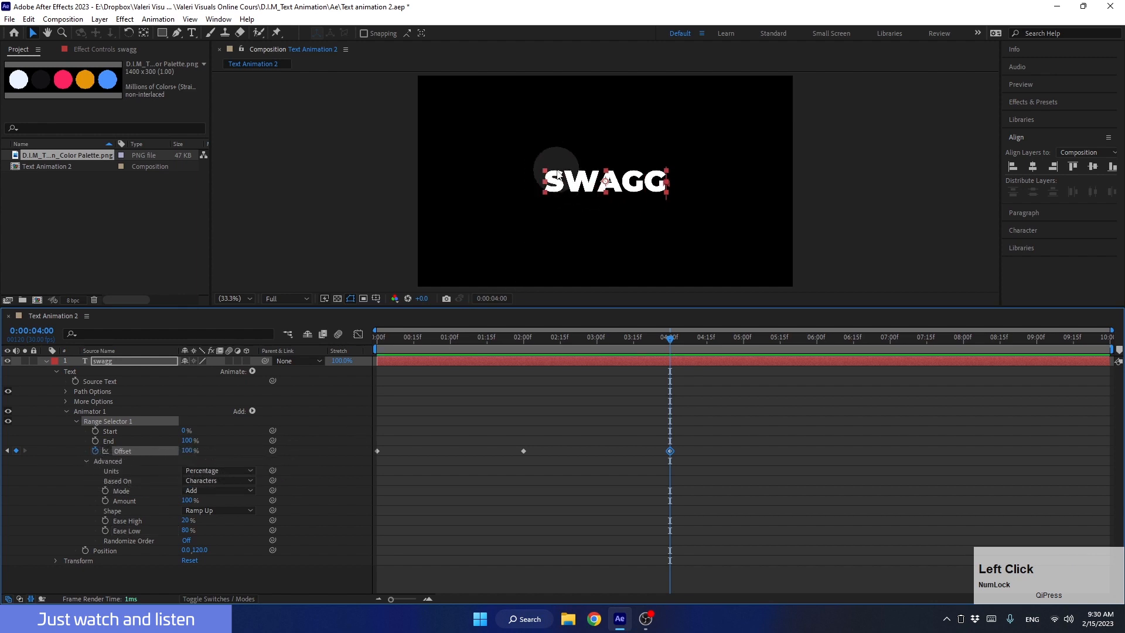
{"action": "left_click_drag", "start_coordinate": [629, 415], "coordinate": [688, 477]}
{"action": "key", "text": "Delete"}
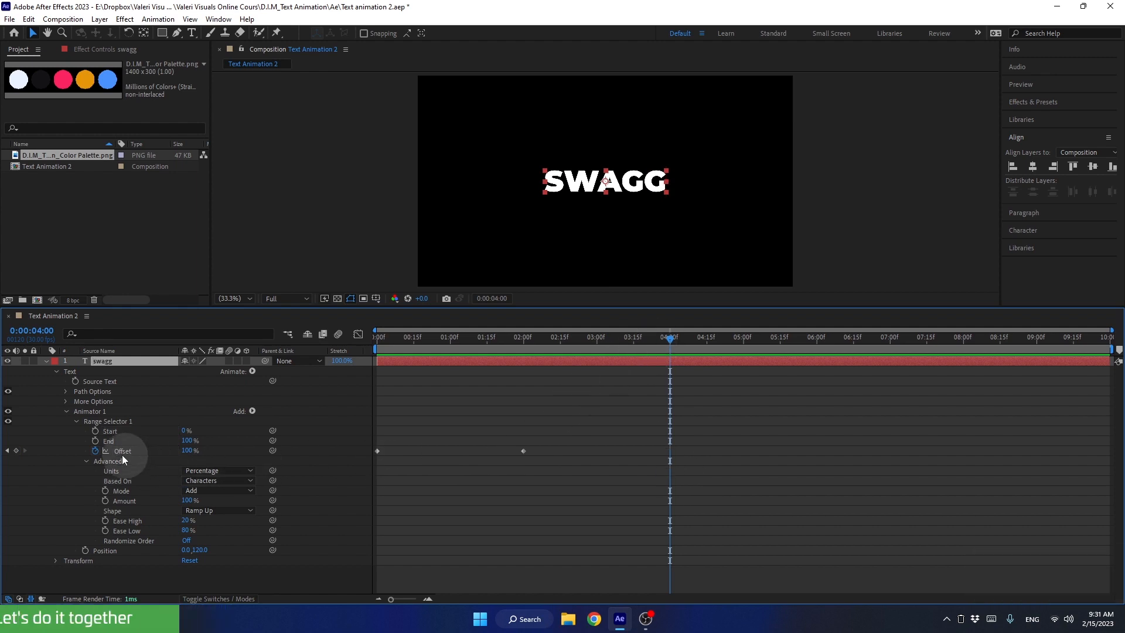
Collapse Animator 1 on the swagg layer and duplicate it.
{"action": "left_click", "coordinate": [67, 412]}
{"action": "left_click", "coordinate": [84, 413]}
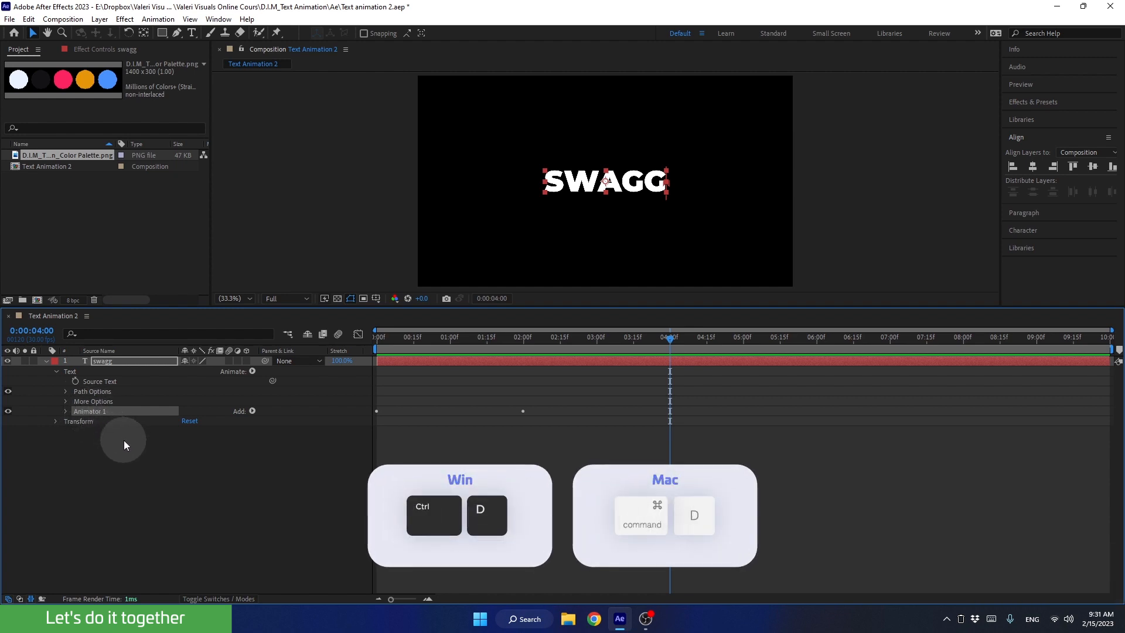
{"action": "key", "text": "ctrl+d"}
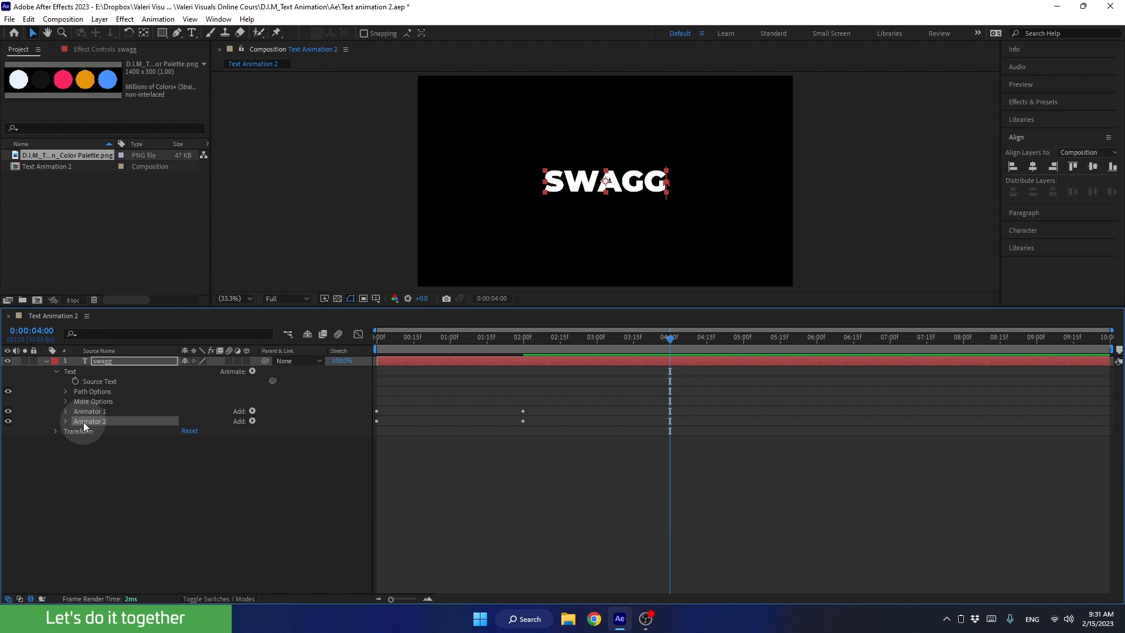
Set the Position of Animator 2 to 0, -120.
{"action": "left_click", "coordinate": [66, 422]}
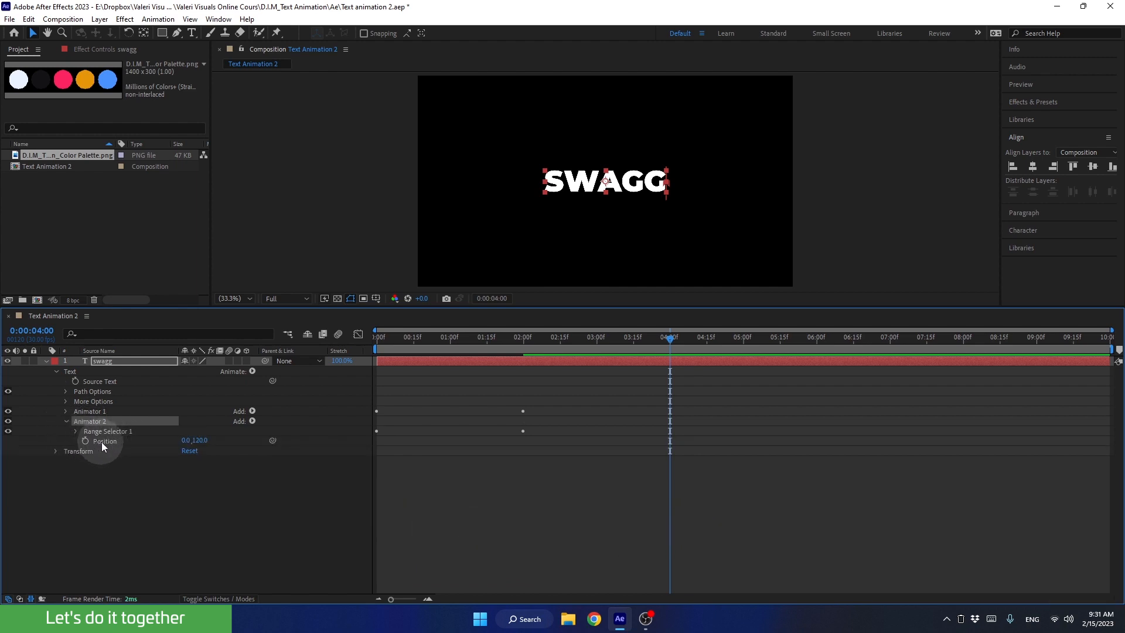
{"action": "left_click", "coordinate": [198, 443]}
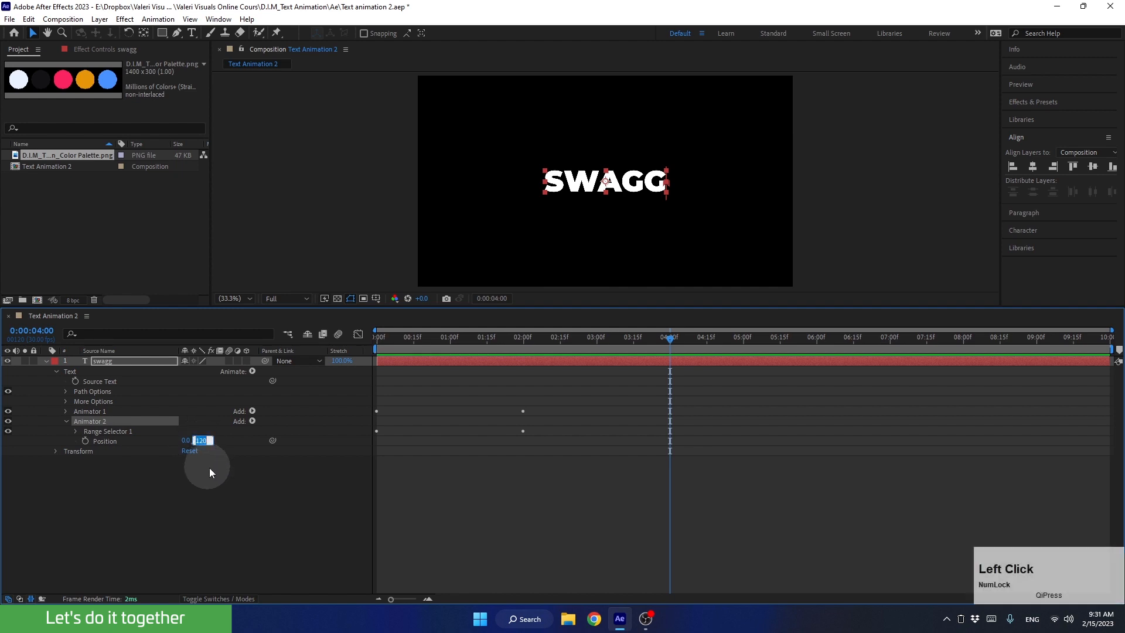
{"action": "key", "text": "Left"}
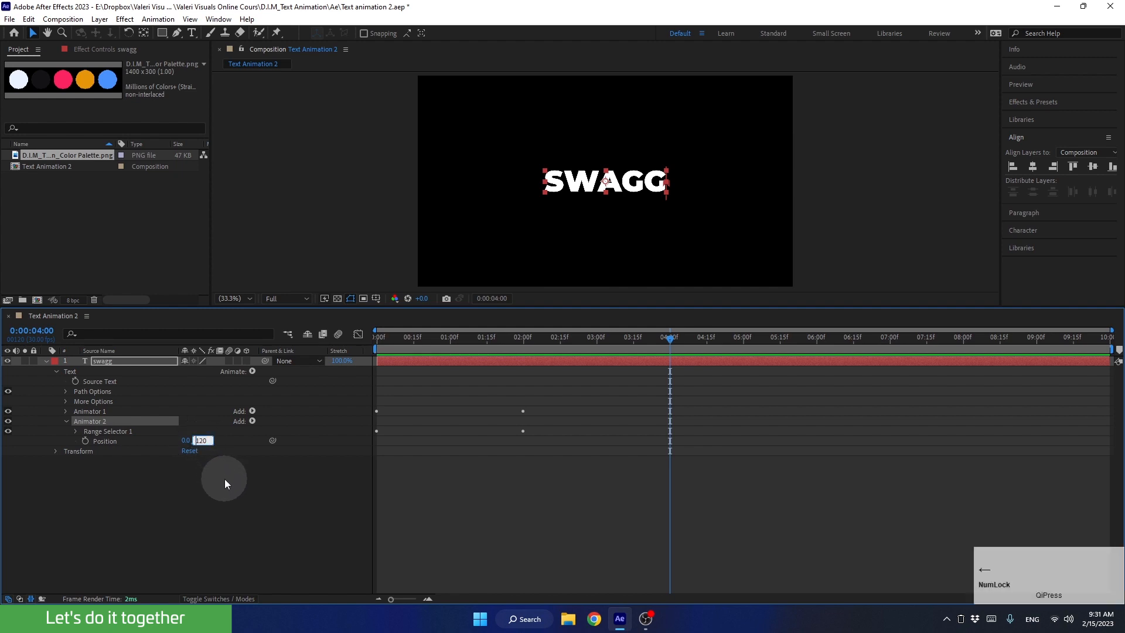
{"action": "type", "text": "-"}
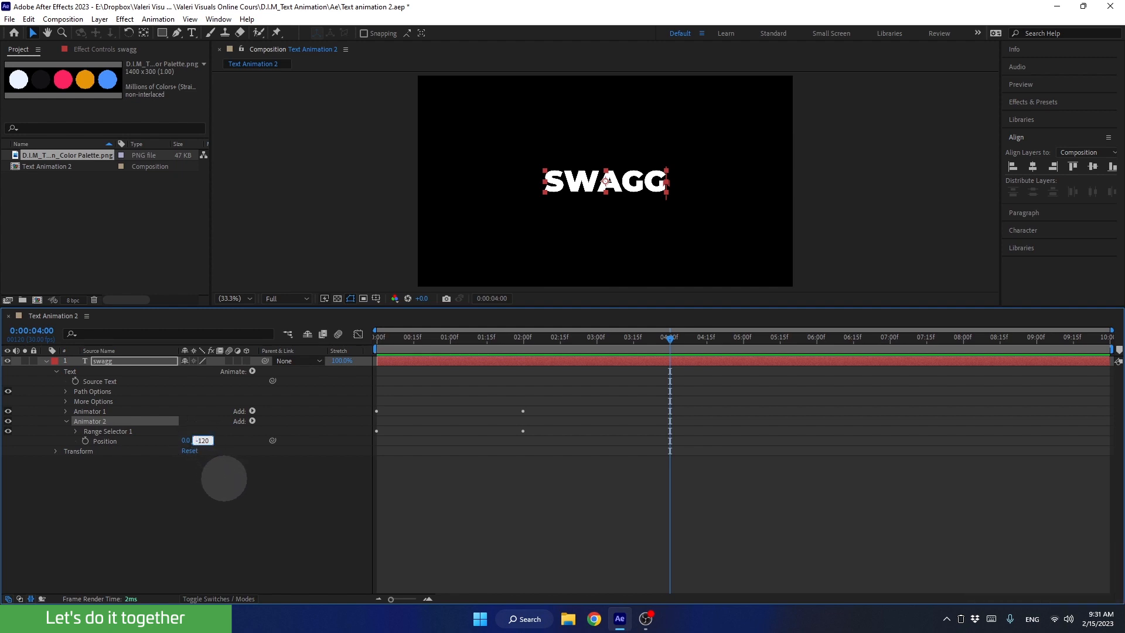
{"action": "left_click", "coordinate": [222, 500]}
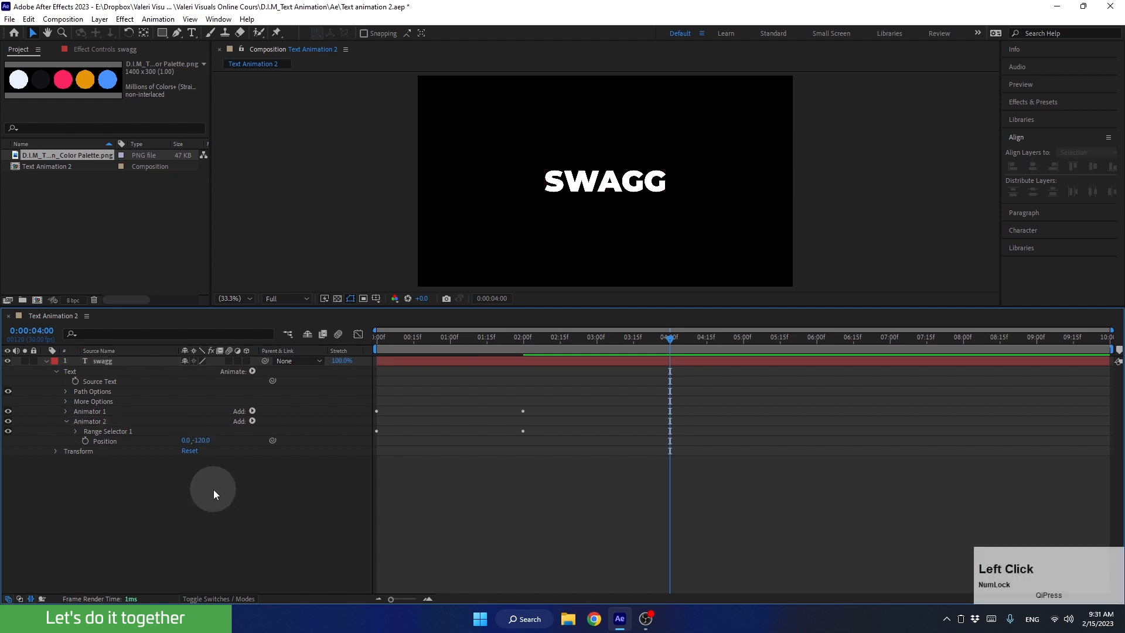
Shift both of Animator 2's Offset keyframes so the first sits at 0:00:01:00, and preview the animation from the start.
{"action": "left_click", "coordinate": [404, 365]}
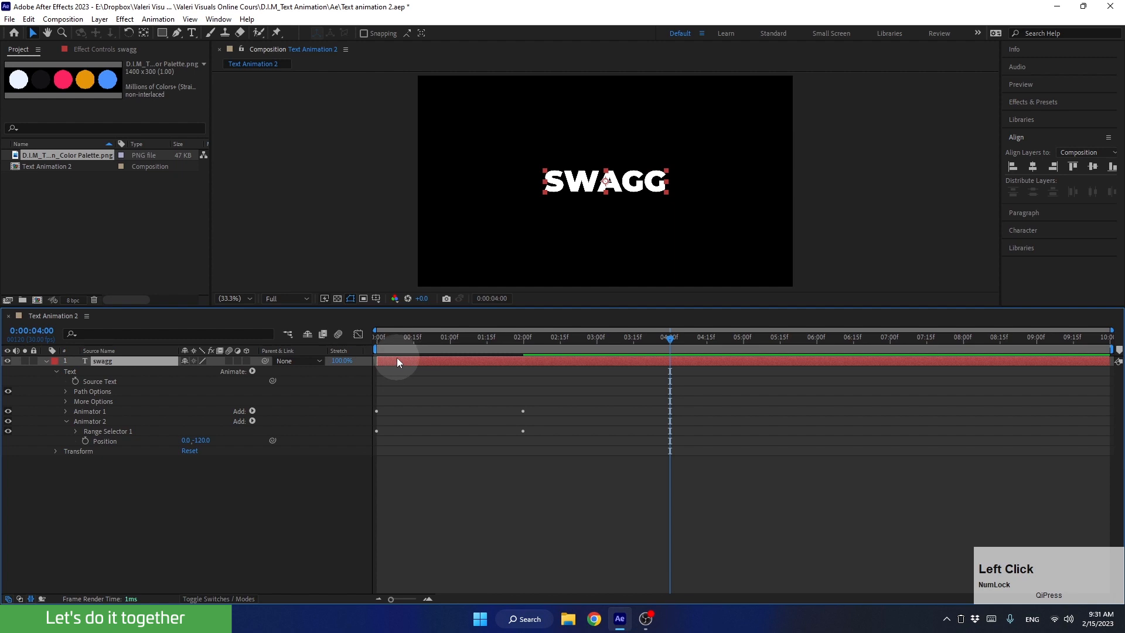
{"action": "key", "text": "u"}
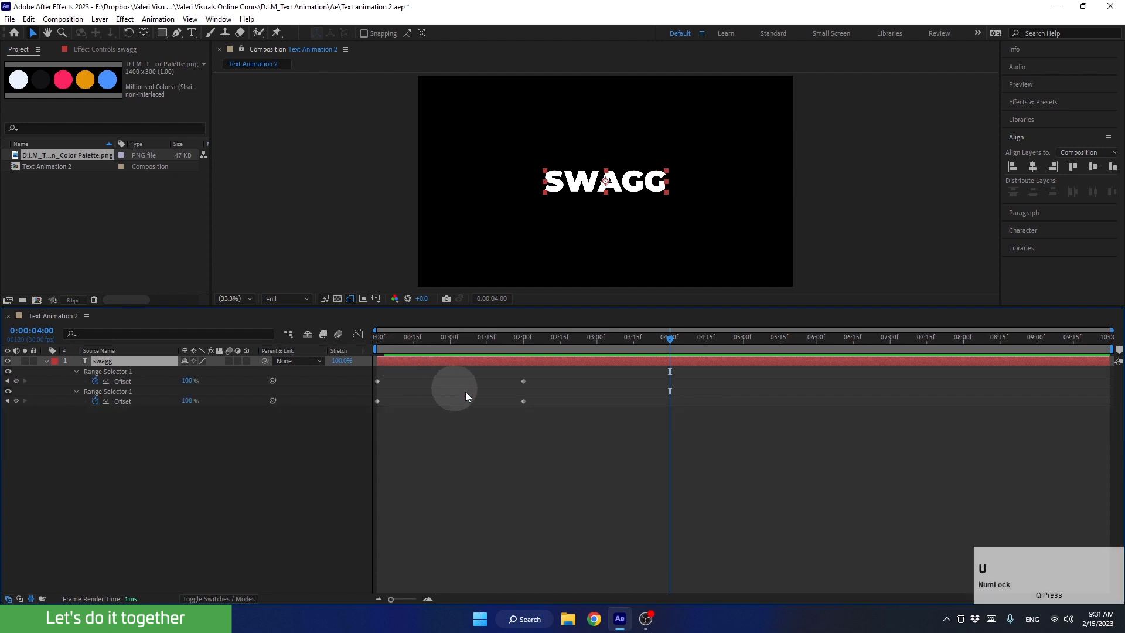
{"action": "left_click_drag", "start_coordinate": [543, 397], "coordinate": [369, 413]}
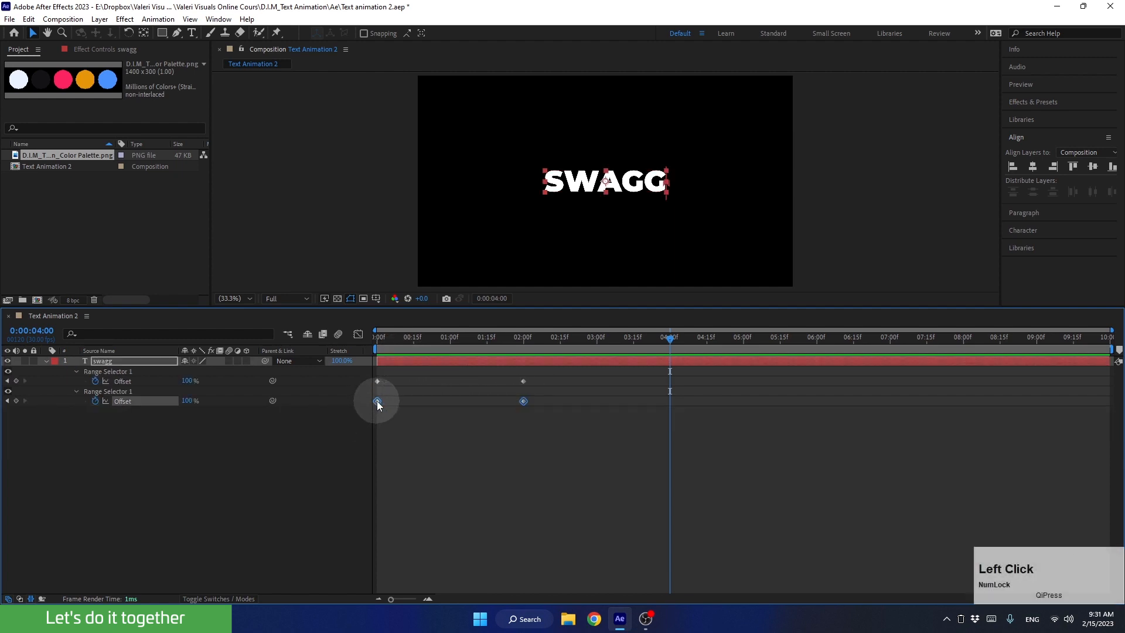
{"action": "left_click_drag", "start_coordinate": [458, 339], "coordinate": [450, 349]}
{"action": "left_click_drag", "start_coordinate": [382, 400], "coordinate": [450, 403]}
{"action": "key", "text": "space"}
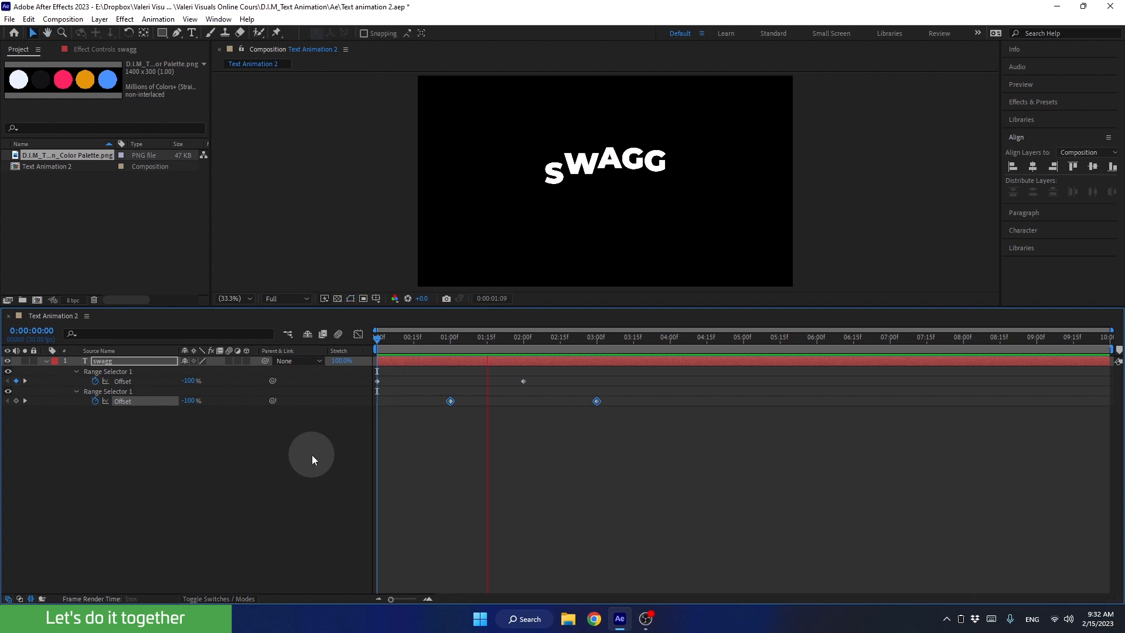
{"action": "key", "text": "space"}
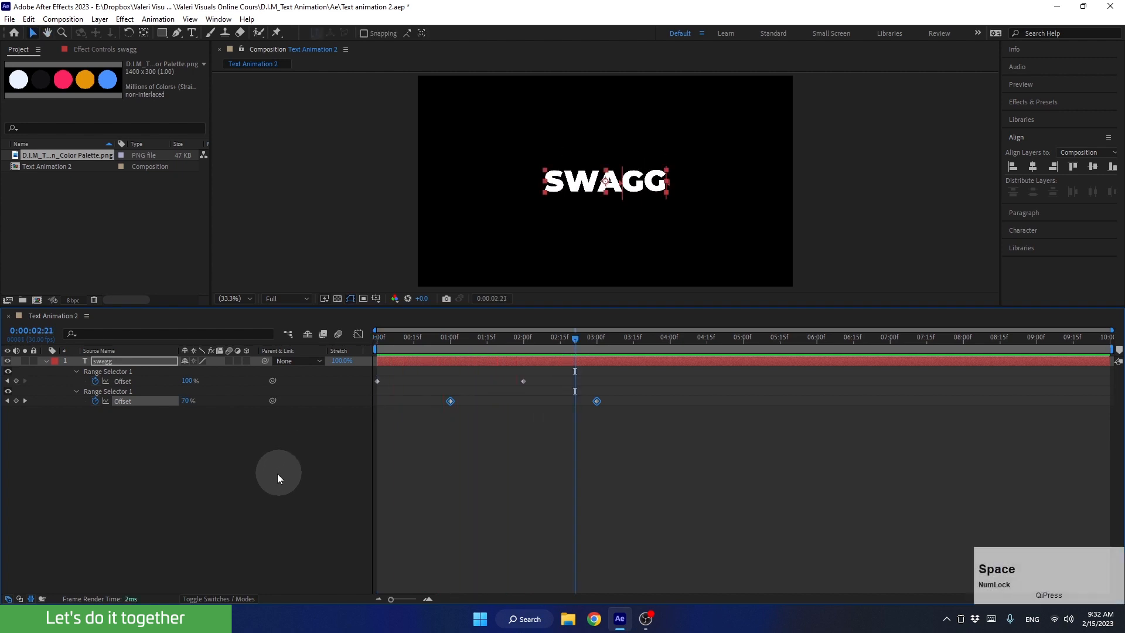
Set Ease High to 80% and Ease Low to 20% in Animator 2's range selector and preview the animation from the start.
{"action": "left_click", "coordinate": [45, 361]}
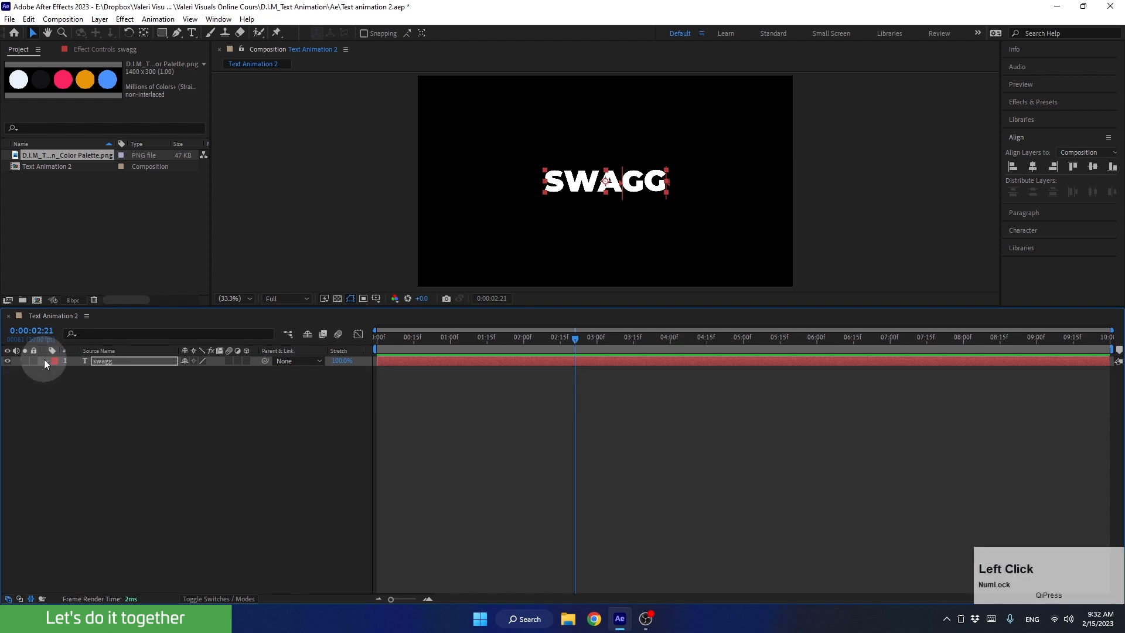
{"action": "left_click", "coordinate": [45, 361]}
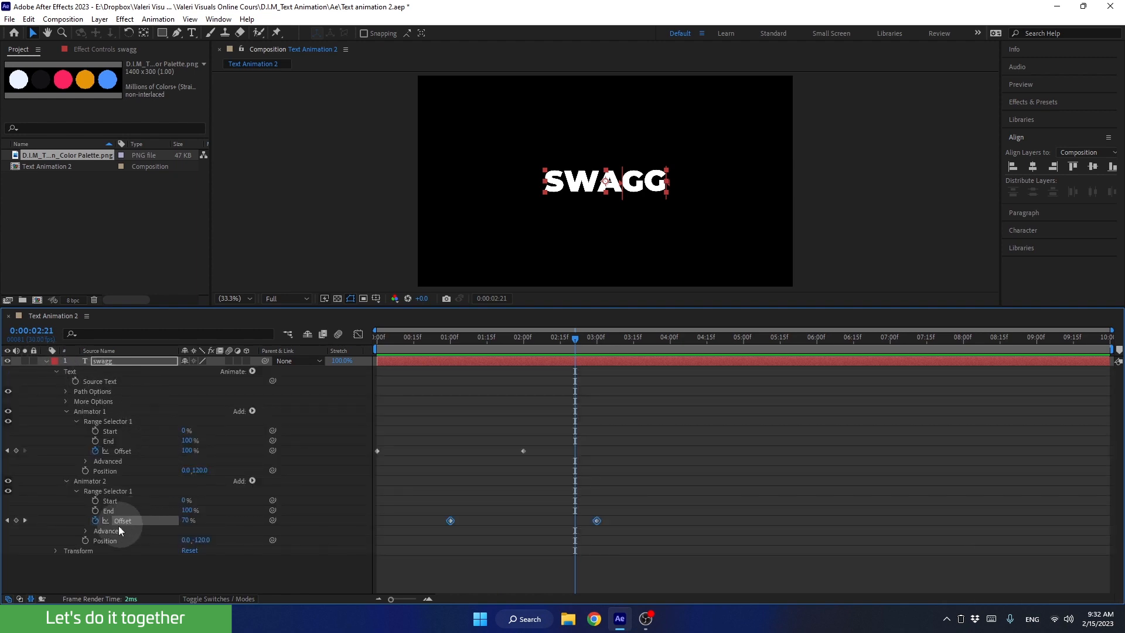
{"action": "left_click", "coordinate": [86, 530]}
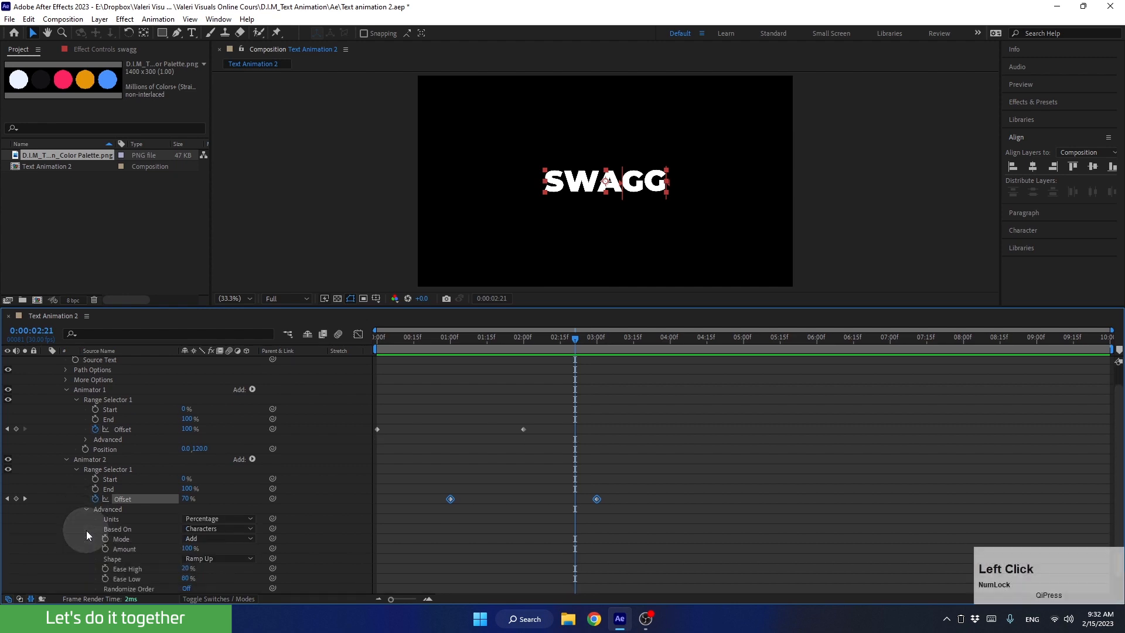
{"action": "scroll", "coordinate": [79, 525], "scroll_direction": "down", "scroll_amount": 2}
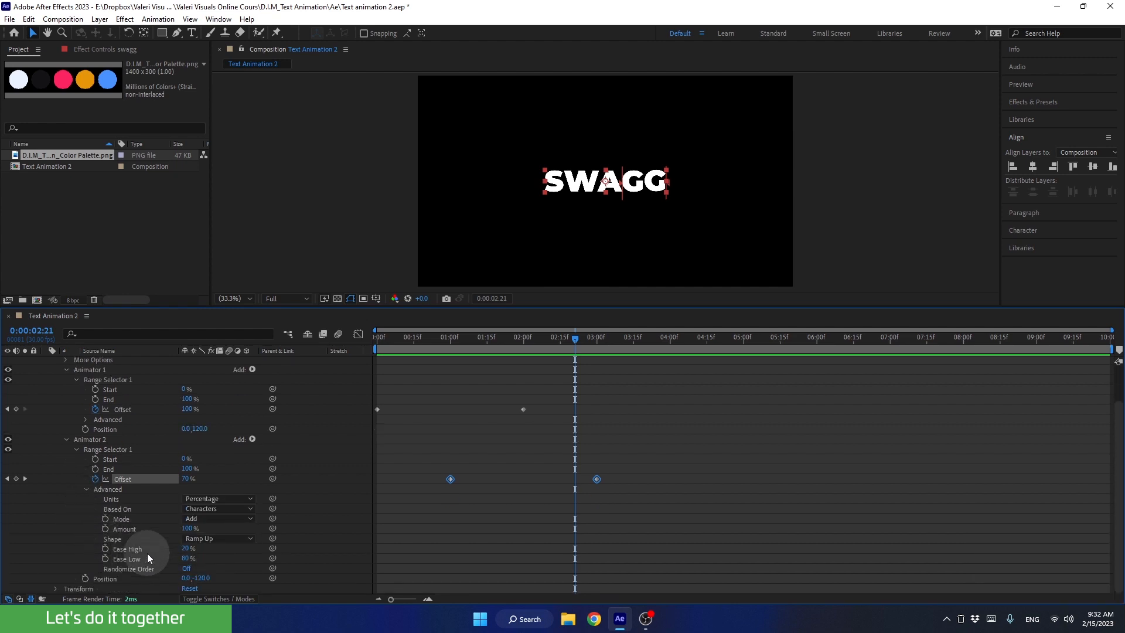
{"action": "left_click", "coordinate": [188, 548]}
{"action": "type", "text": "80"}
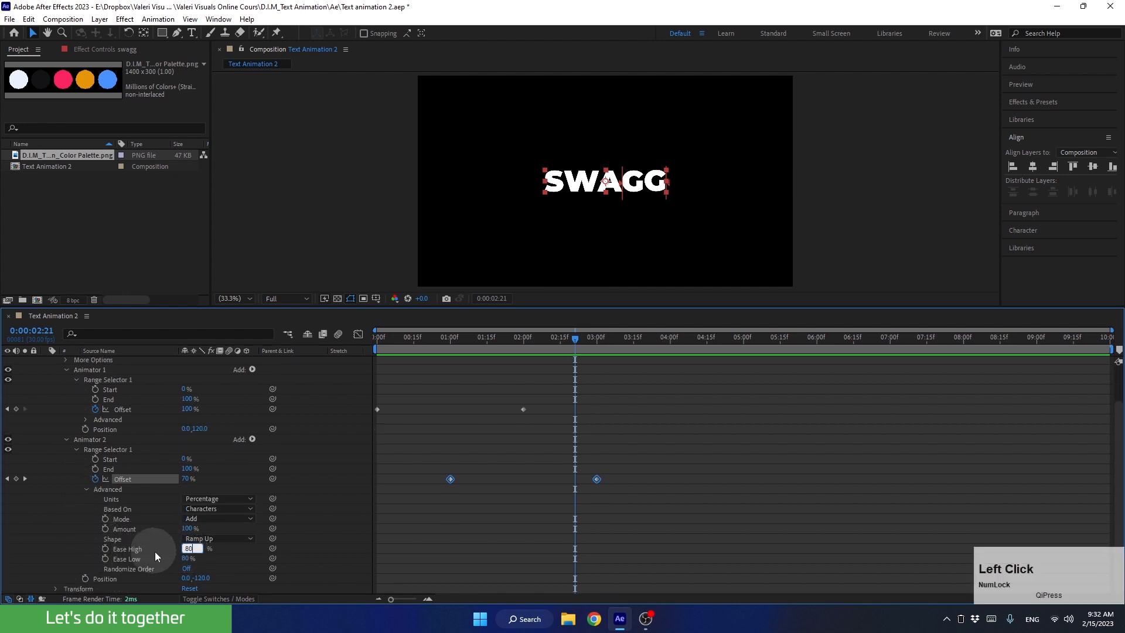
{"action": "left_click", "coordinate": [188, 558]}
{"action": "type", "text": "20"}
{"action": "left_click", "coordinate": [150, 557]}
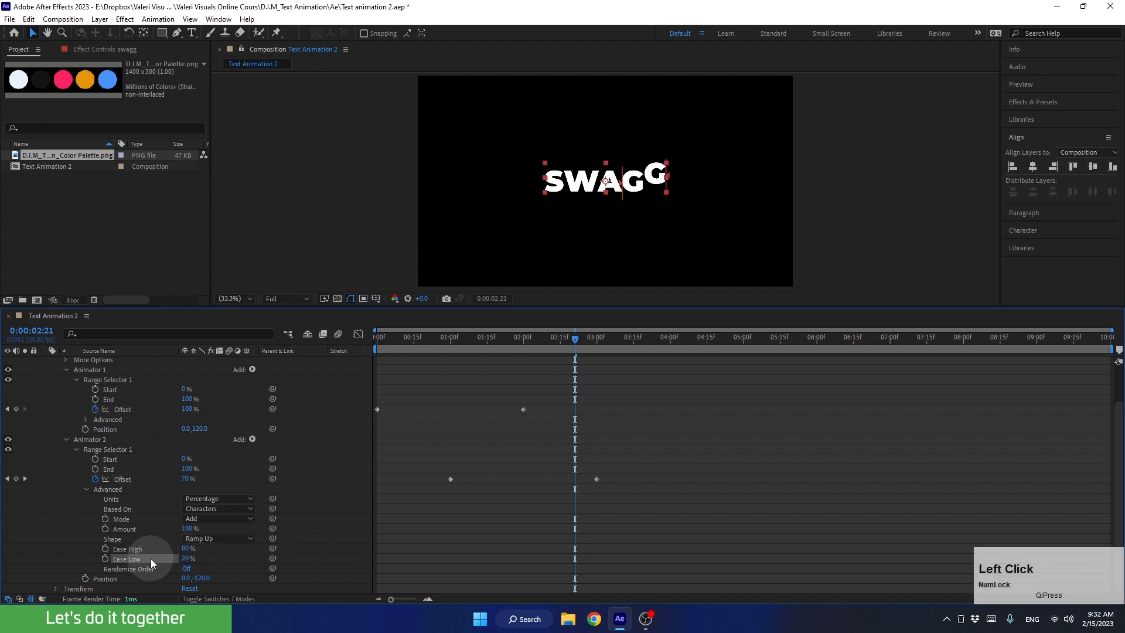
{"action": "left_click_drag", "start_coordinate": [536, 340], "coordinate": [290, 393]}
{"action": "key", "text": "space"}
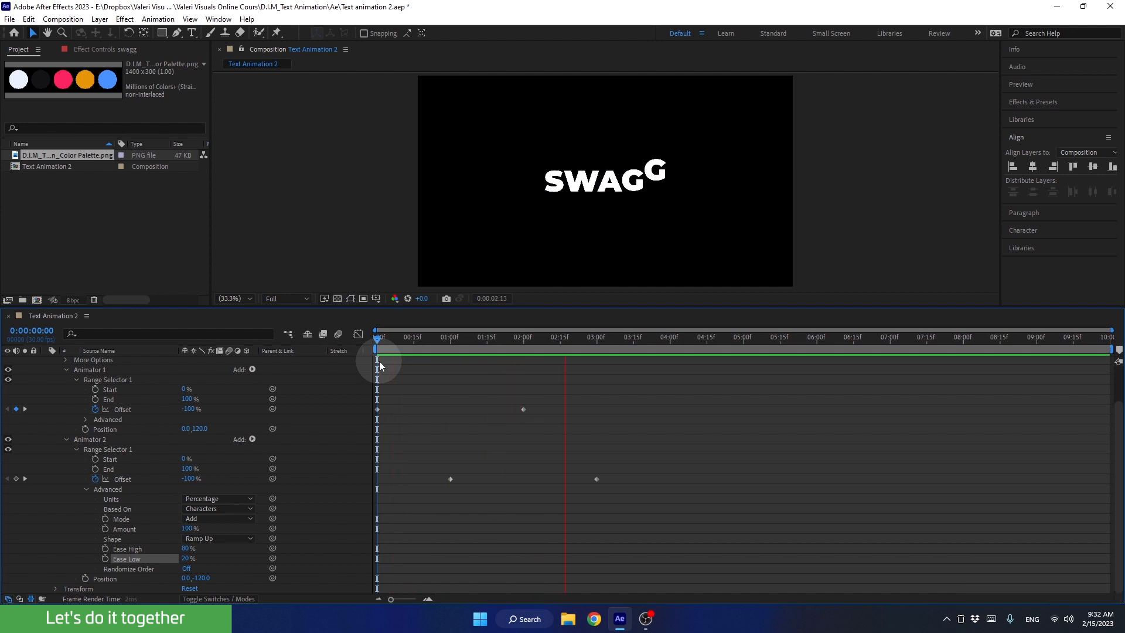
{"action": "key", "text": "space"}
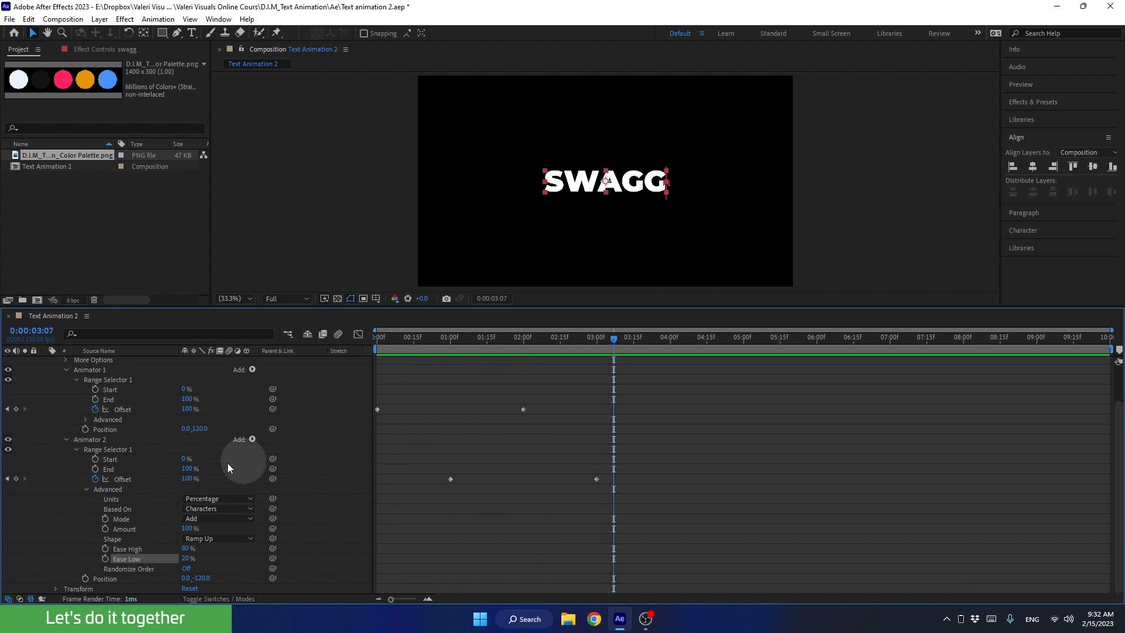
Collapse both animators and rename Animator 1 as "Animator Up".
{"action": "left_click", "coordinate": [68, 443]}
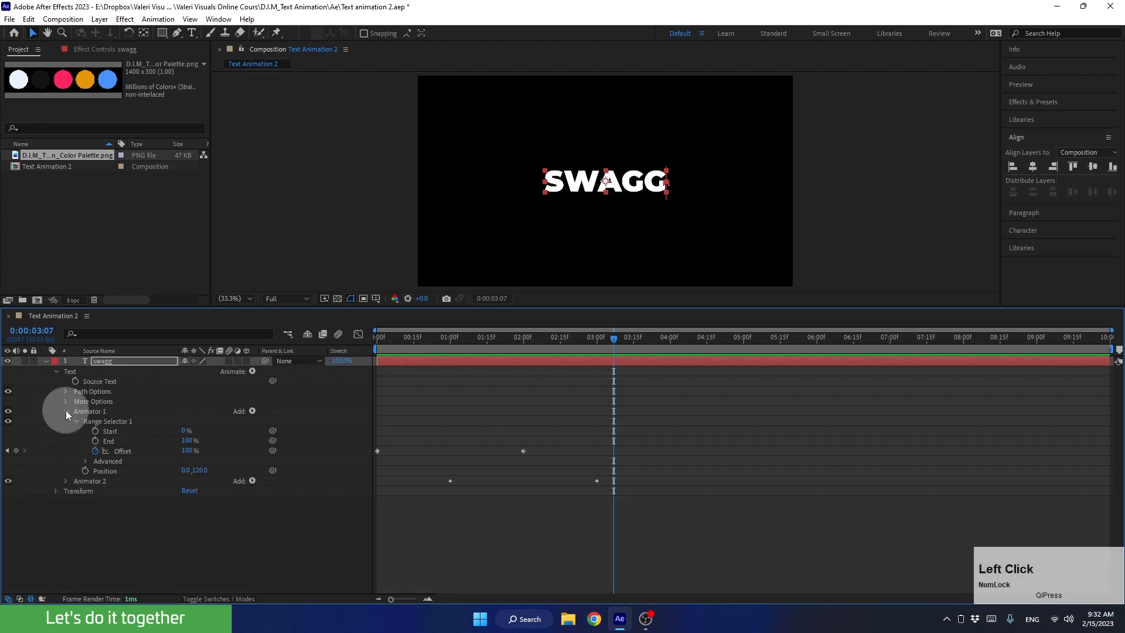
{"action": "left_click", "coordinate": [66, 410]}
{"action": "left_click_drag", "start_coordinate": [578, 348], "coordinate": [523, 344]}
{"action": "left_click", "coordinate": [88, 411]}
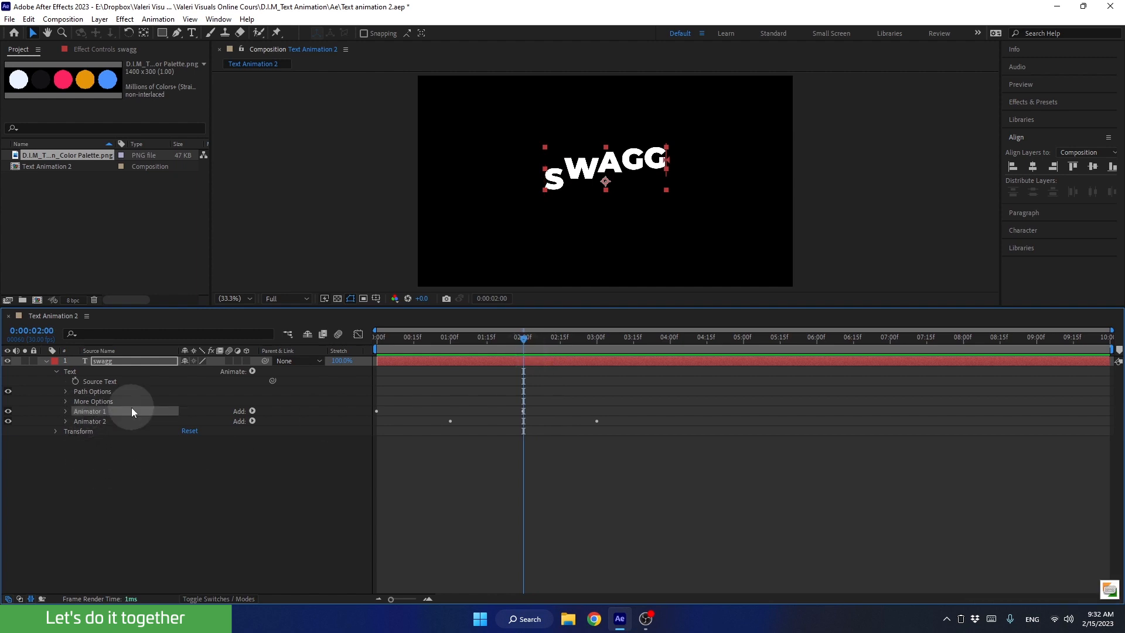
{"action": "key", "text": "Return"}
{"action": "key", "text": "Right"}
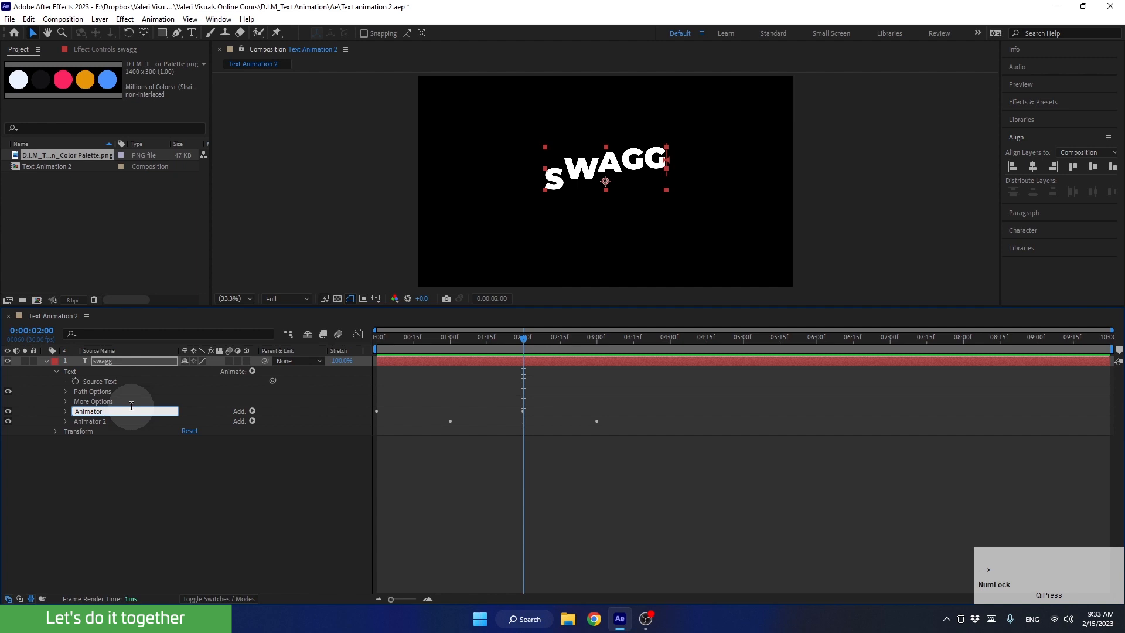
{"action": "type", "text": "Up"}
{"action": "key", "text": "Return"}
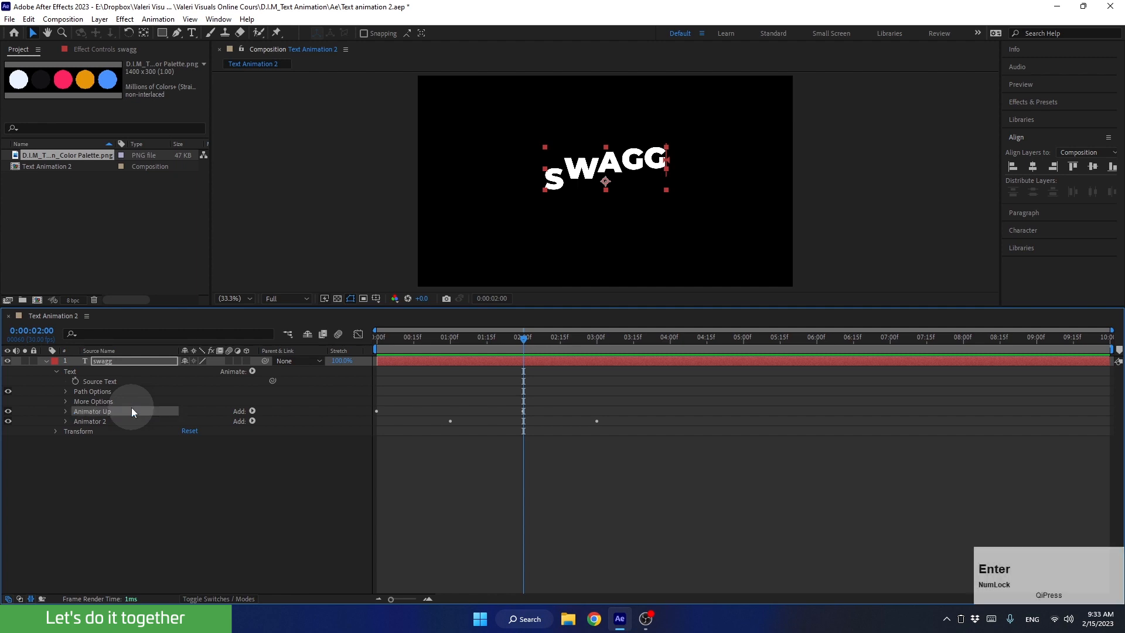
Rename Animator 2 as "Animator Down" and scrub to 0:00:02:14 to check its effect on the letters.
{"action": "left_click_drag", "start_coordinate": [391, 340], "coordinate": [422, 334]}
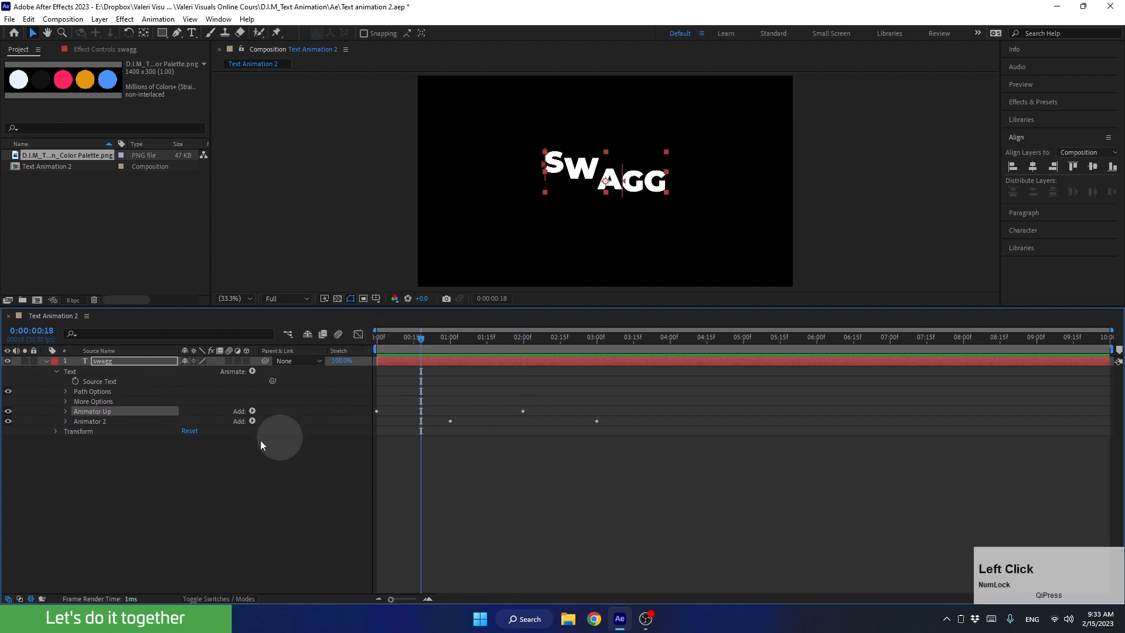
{"action": "left_click", "coordinate": [103, 422]}
{"action": "key", "text": "Return"}
{"action": "key", "text": "Right"}
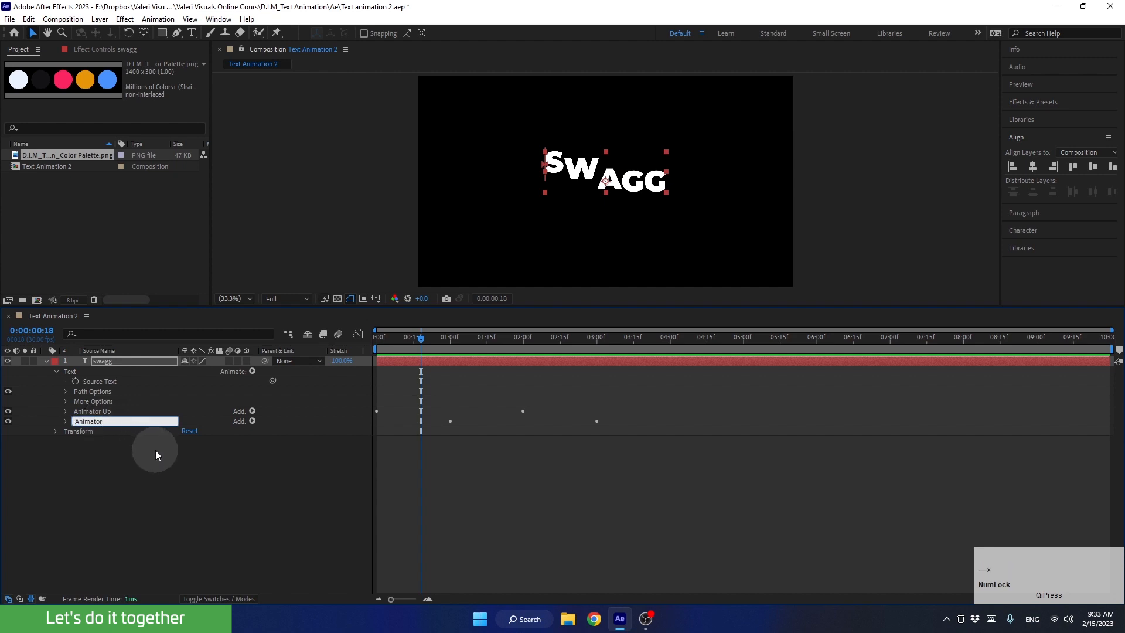
{"action": "type", "text": "Down"}
{"action": "left_click", "coordinate": [154, 451]}
{"action": "left_click_drag", "start_coordinate": [438, 336], "coordinate": [557, 367]}
{"action": "left_click", "coordinate": [398, 502]}
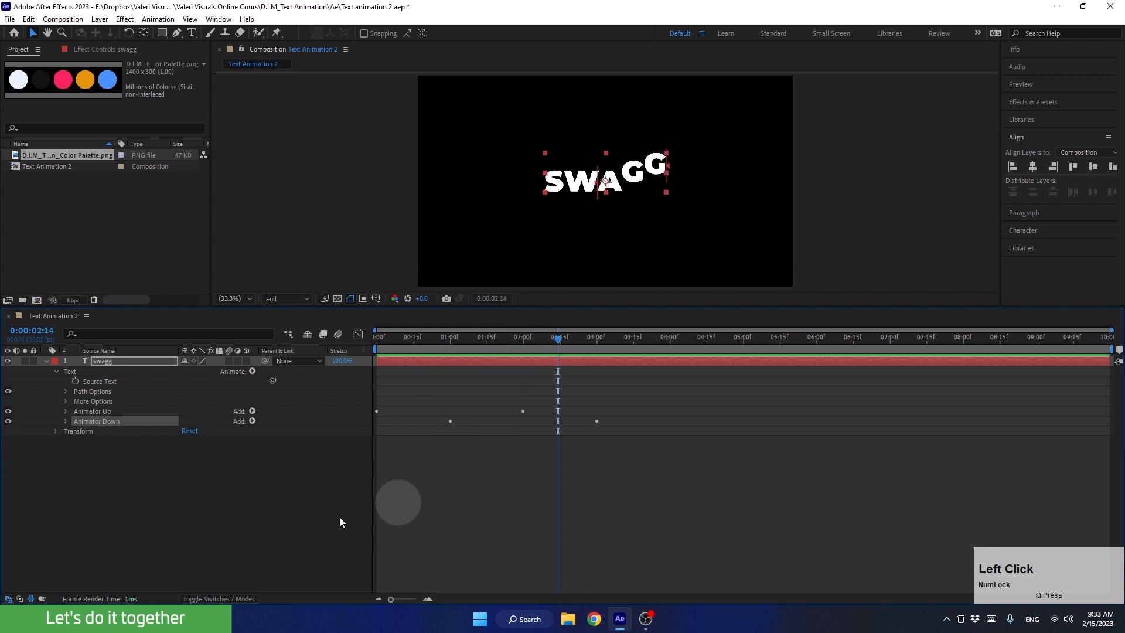
Duplicate Animator Up and place the copy below Animator Down in the animator order.
{"action": "left_click", "coordinate": [90, 411]}
{"action": "key", "text": "ctrl+d"}
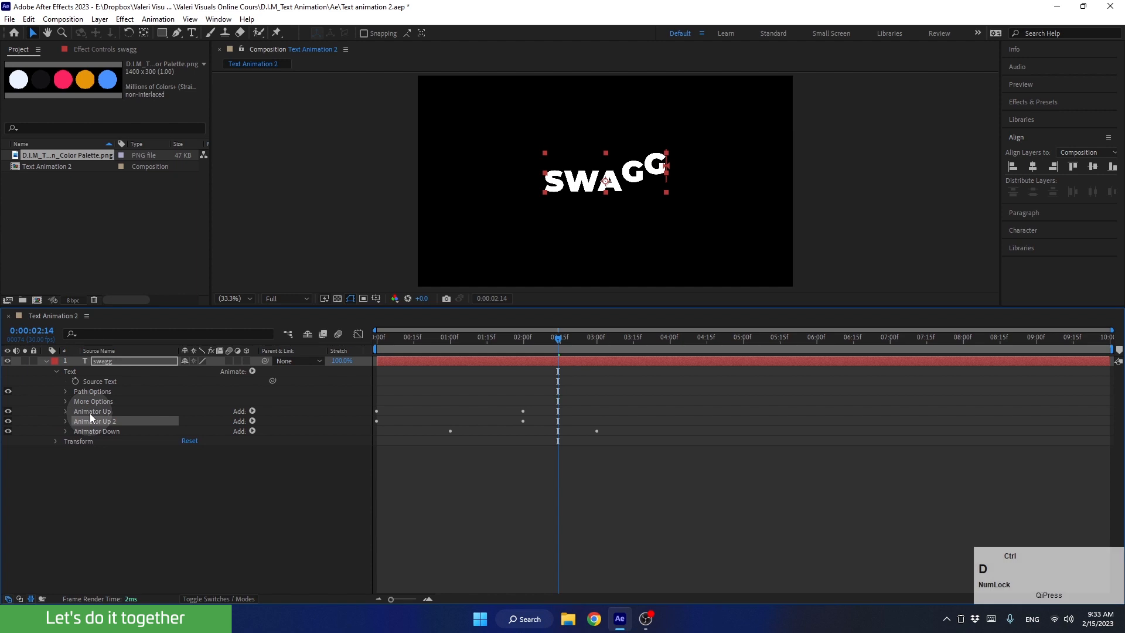
{"action": "left_click_drag", "start_coordinate": [89, 421], "coordinate": [93, 432]}
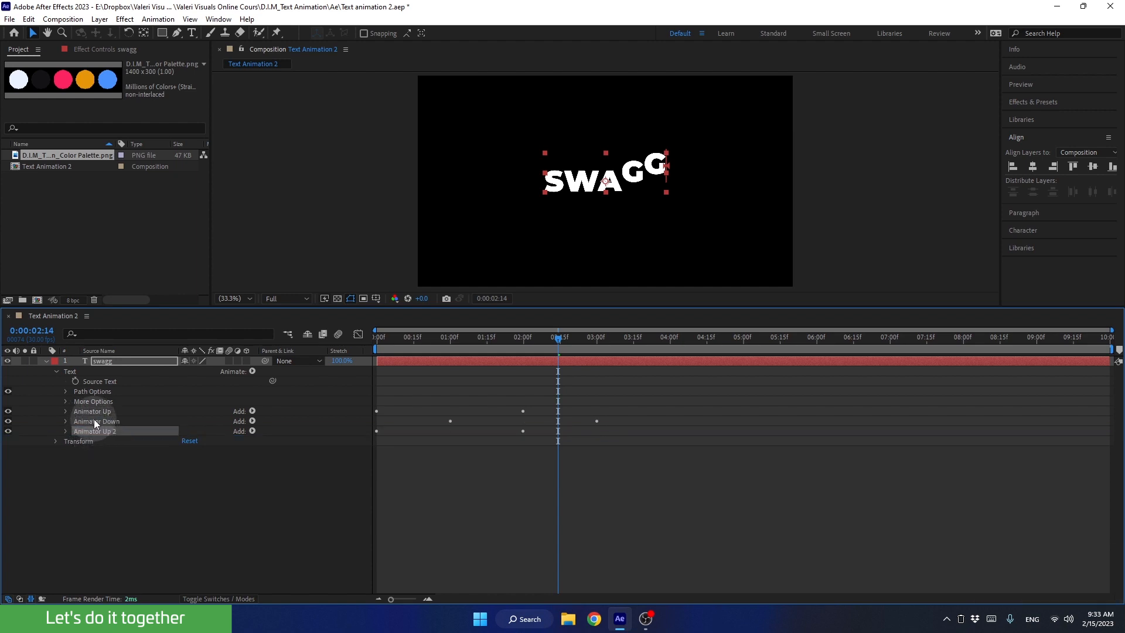
Show the layer's keyframed properties and shift both Offset keyframes of Animator Up's duplicate so the first sits at 0:00:02:00.
{"action": "left_click", "coordinate": [450, 361]}
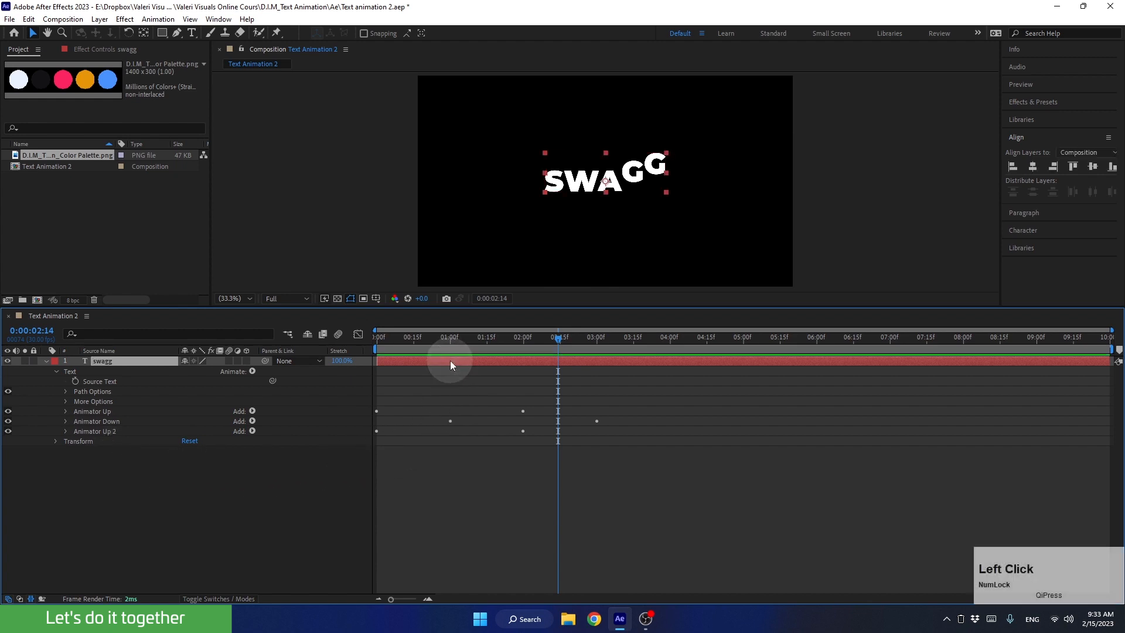
{"action": "key", "text": "u"}
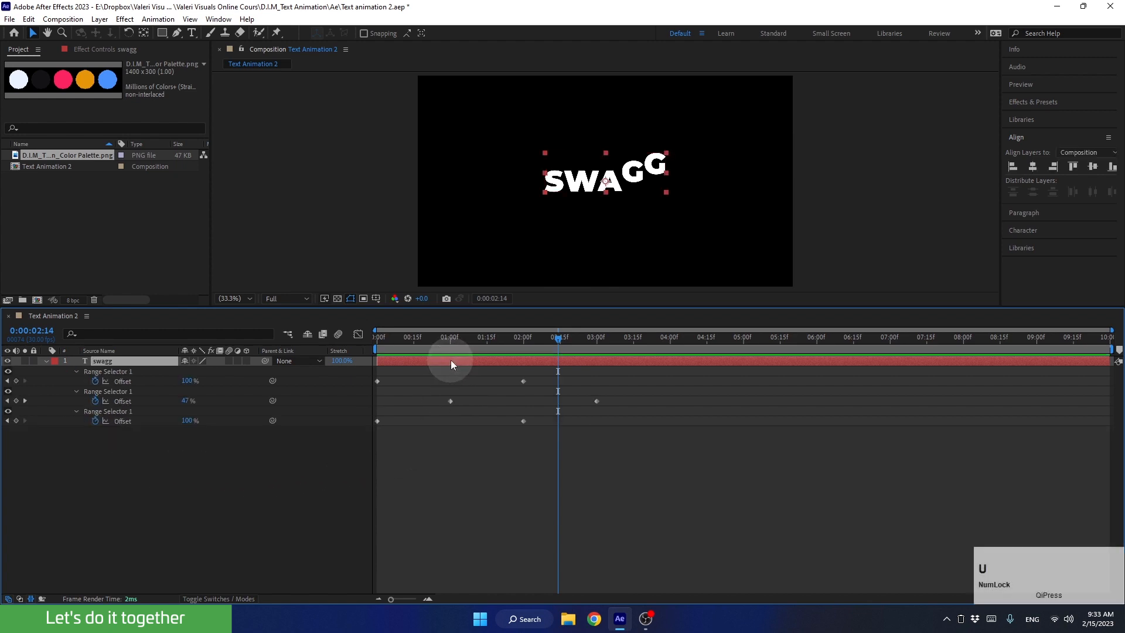
{"action": "left_click_drag", "start_coordinate": [540, 419], "coordinate": [335, 465]}
{"action": "left_click_drag", "start_coordinate": [523, 352], "coordinate": [522, 352]}
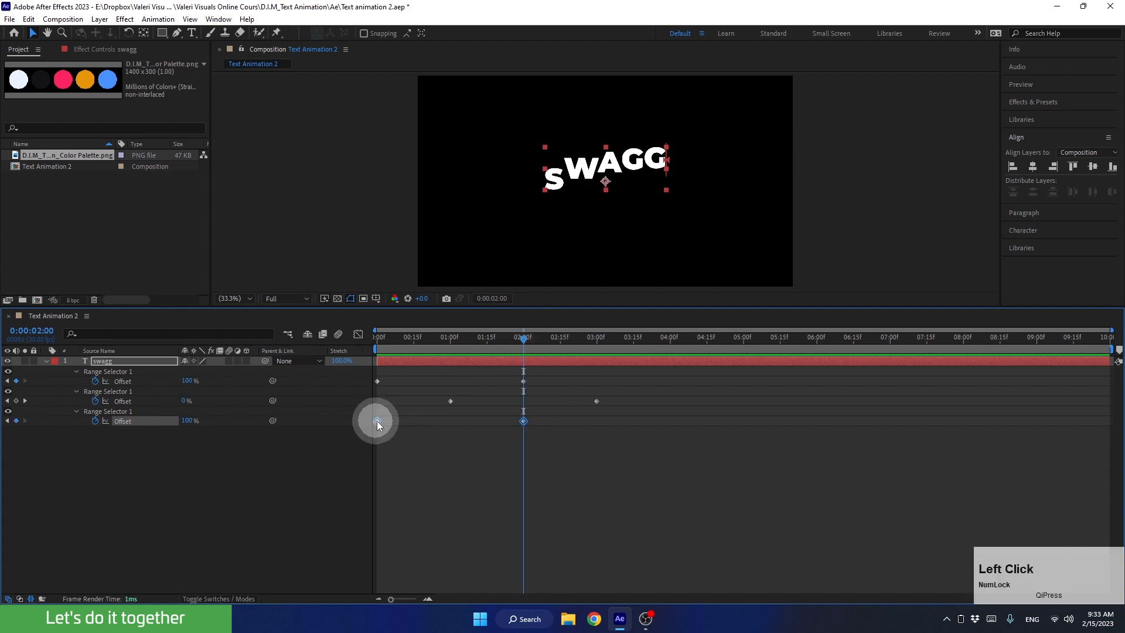
{"action": "left_click_drag", "start_coordinate": [377, 421], "coordinate": [511, 425]}
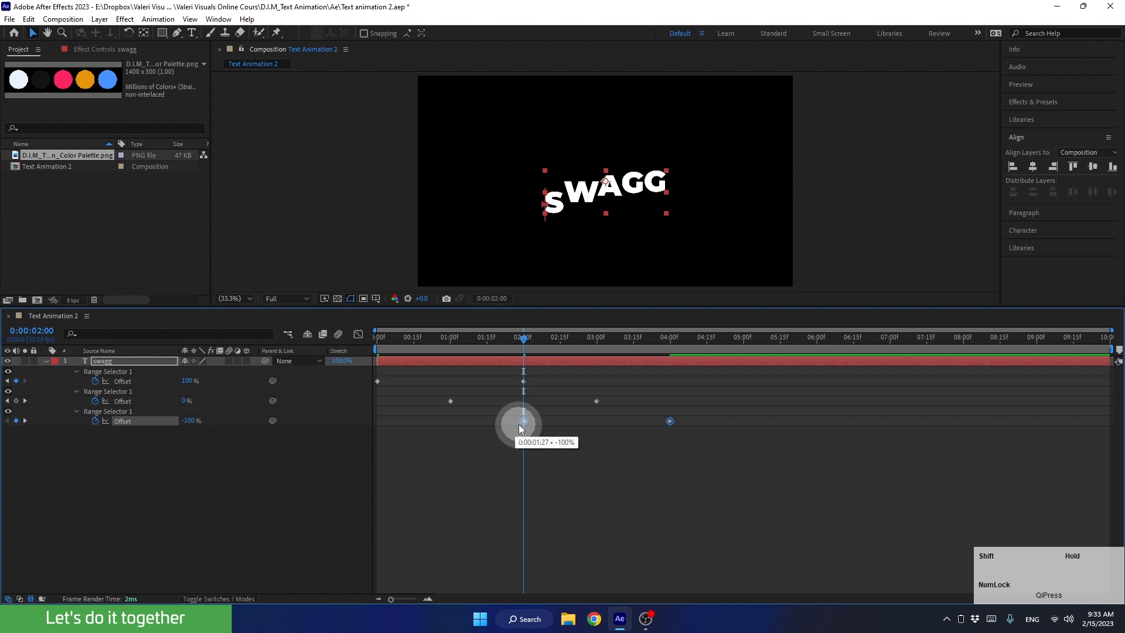
Preview the animation from the start, stop playback and park the current time at 0:00:04:00.
{"action": "left_click_drag", "start_coordinate": [504, 350], "coordinate": [371, 359]}
{"action": "left_click", "coordinate": [420, 460]}
{"action": "key", "text": "space"}
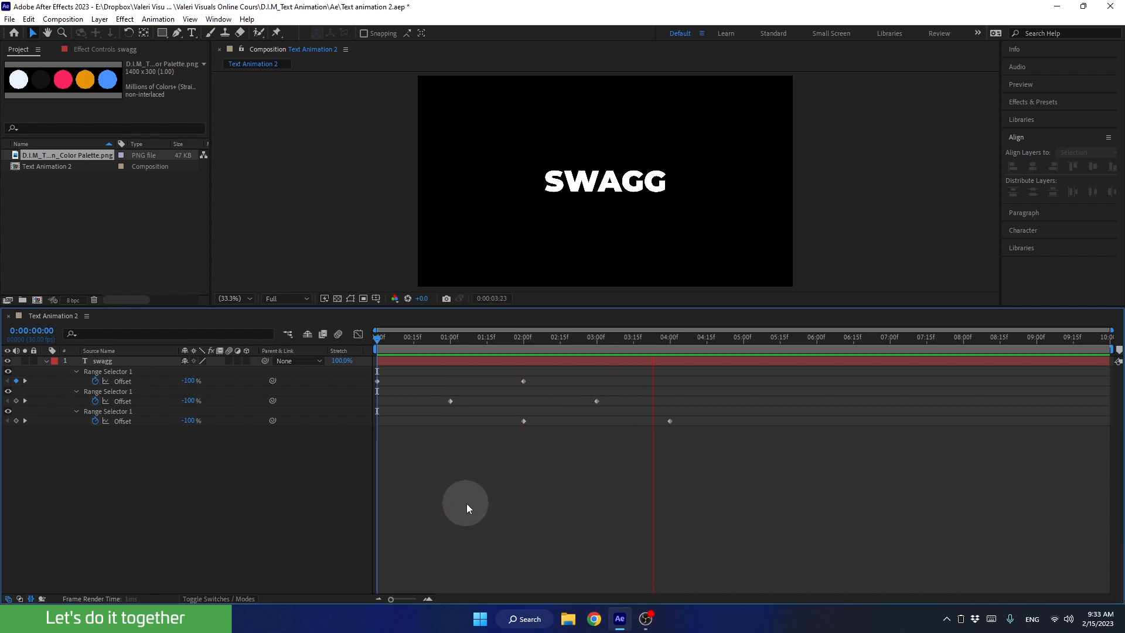
{"action": "key", "text": "space"}
{"action": "left_click_drag", "start_coordinate": [677, 340], "coordinate": [674, 347]}
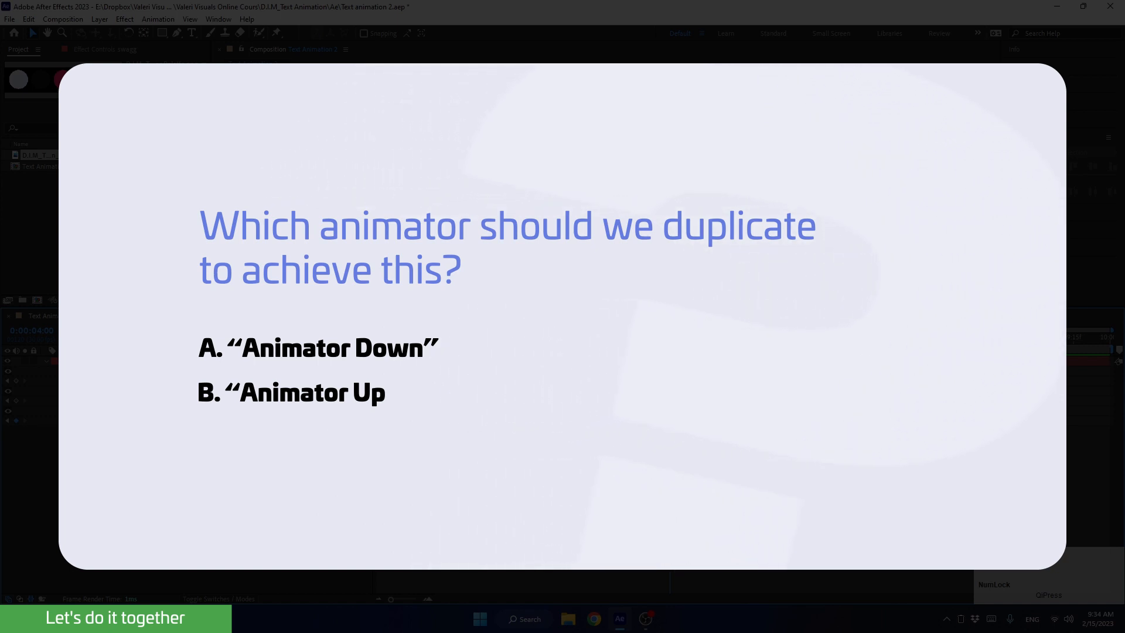
Collapse the three animators, duplicate Animator Down and place the copy below Animator Up 2.
{"action": "left_click", "coordinate": [45, 361]}
{"action": "left_click", "coordinate": [45, 360]}
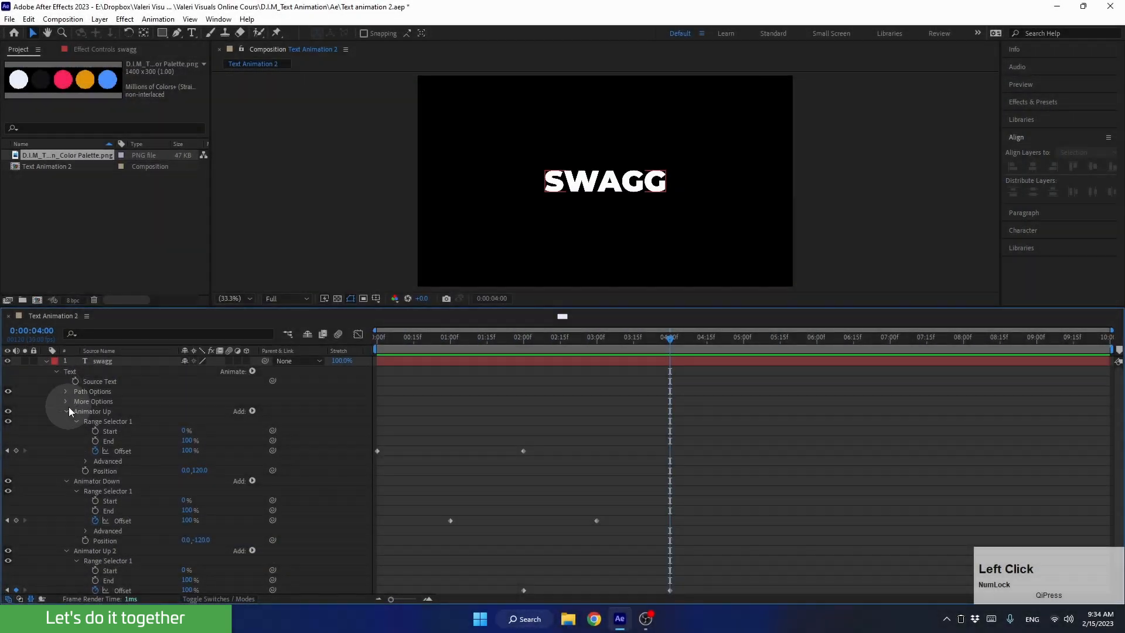
{"action": "left_click", "coordinate": [66, 412]}
{"action": "left_click", "coordinate": [66, 421]}
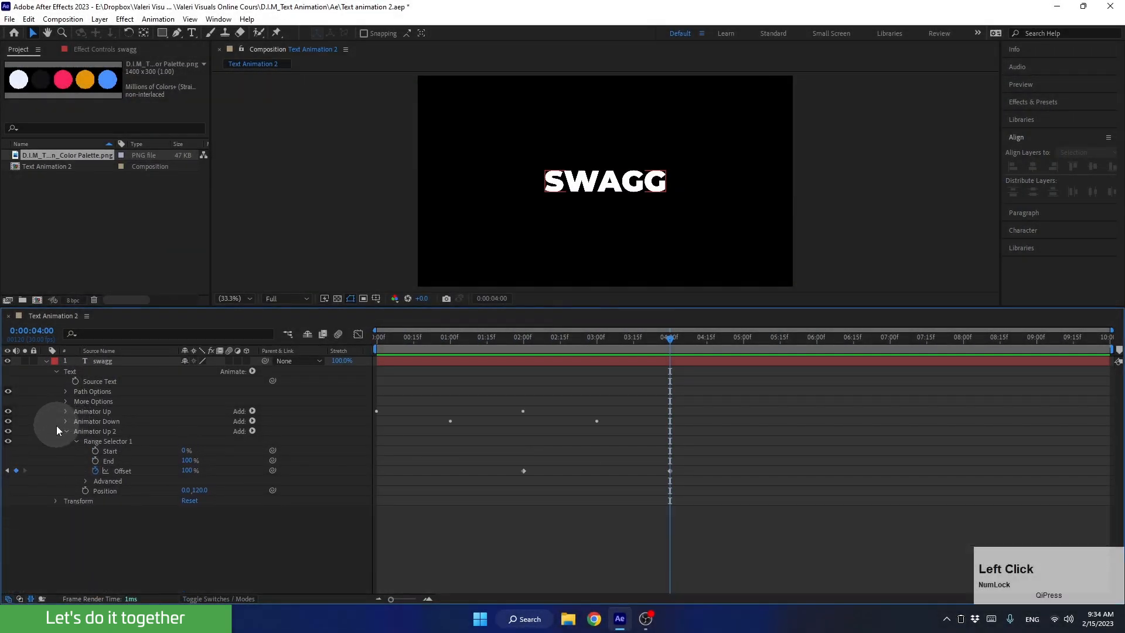
{"action": "left_click", "coordinate": [64, 431]}
{"action": "left_click", "coordinate": [101, 420]}
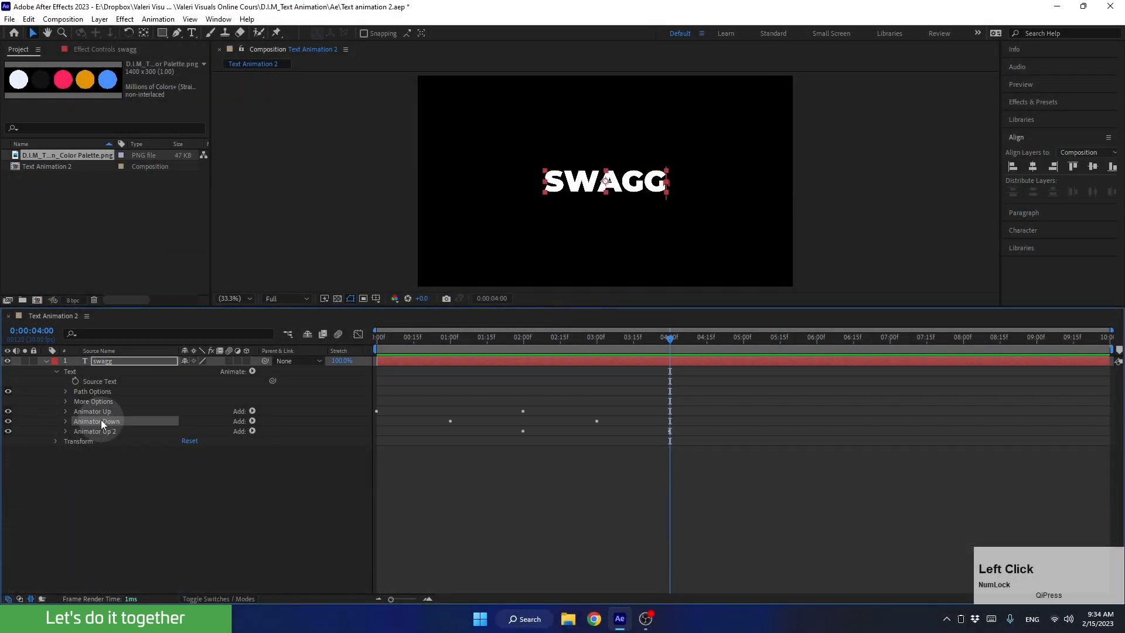
{"action": "key", "text": "ctrl+d"}
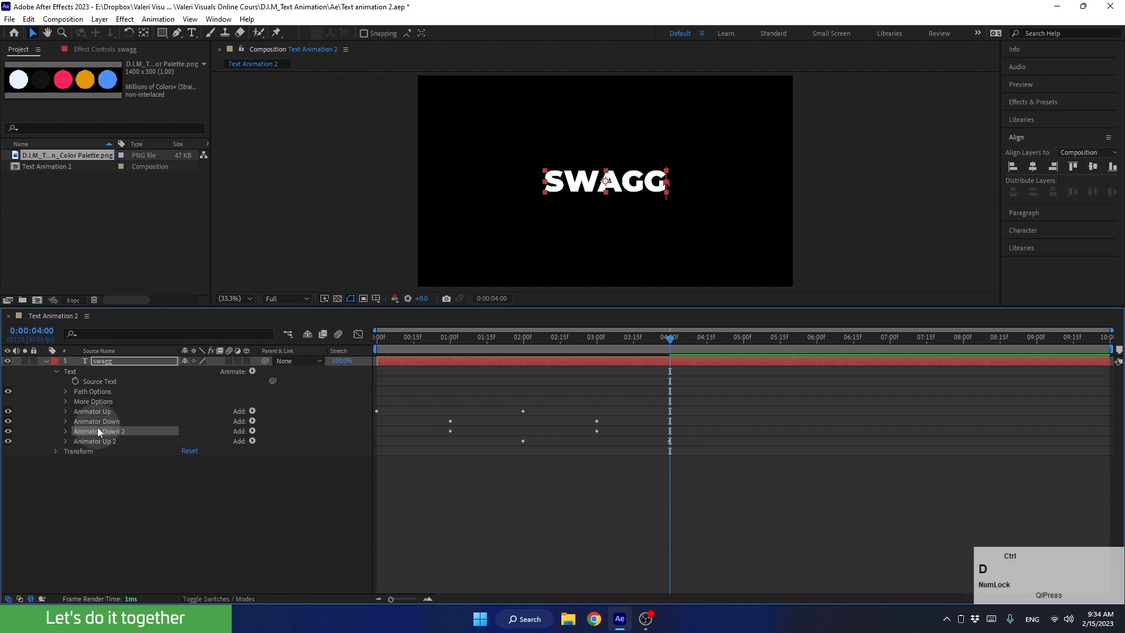
{"action": "left_click_drag", "start_coordinate": [97, 430], "coordinate": [100, 442]}
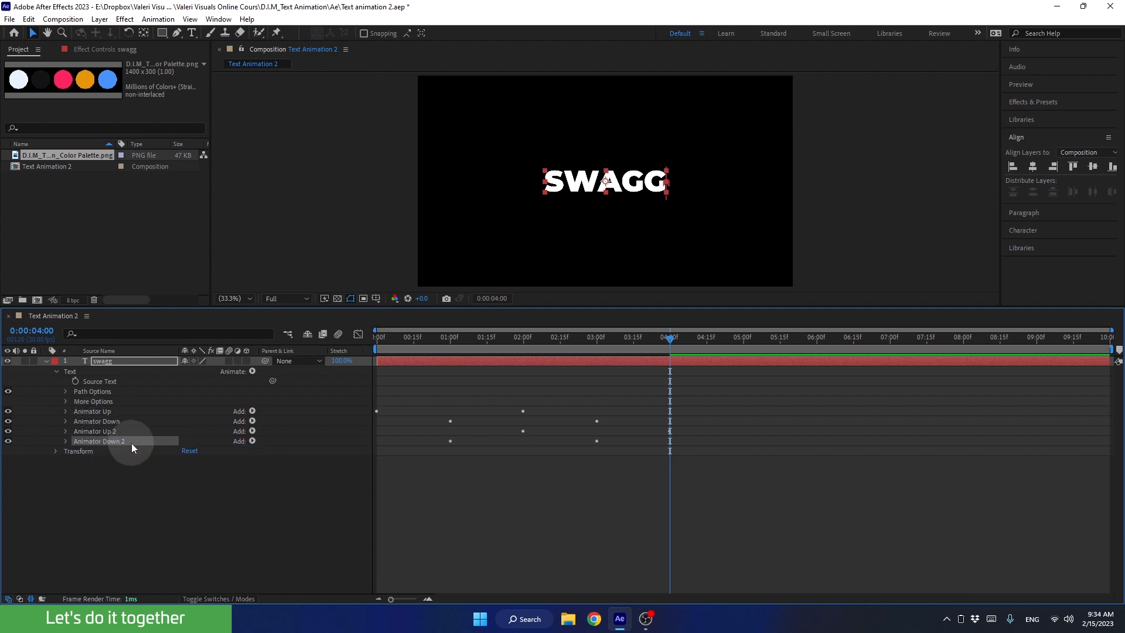
Show the keyframed properties and shift both Offset keyframes of Animator Down's duplicate so the first sits at 0:00:03:00.
{"action": "key", "text": "u"}
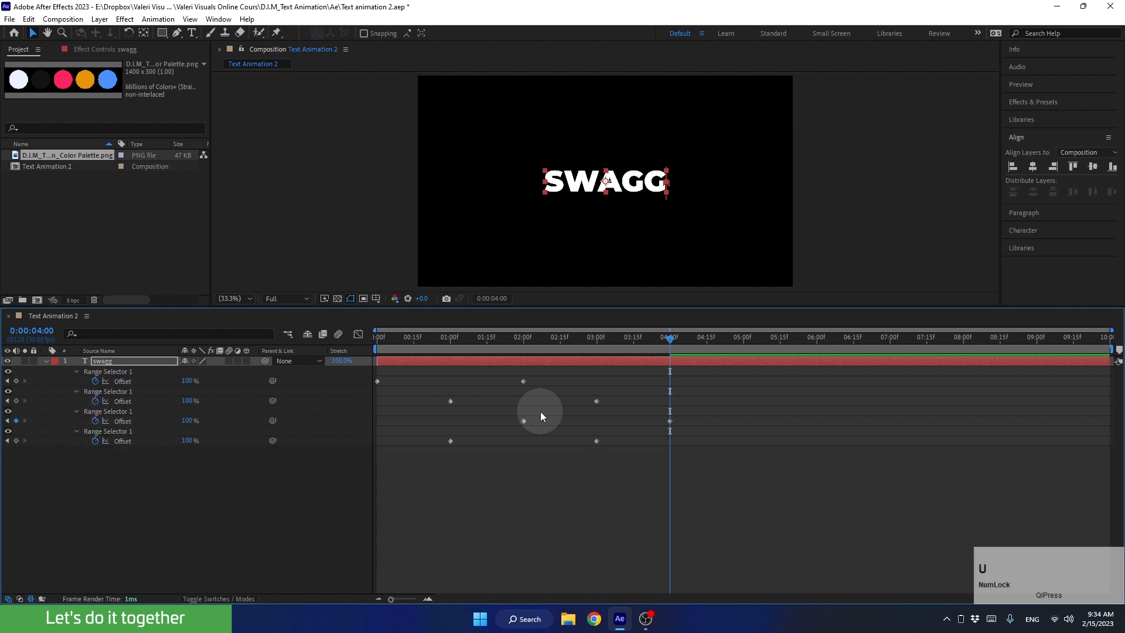
{"action": "left_click_drag", "start_coordinate": [420, 440], "coordinate": [653, 465]}
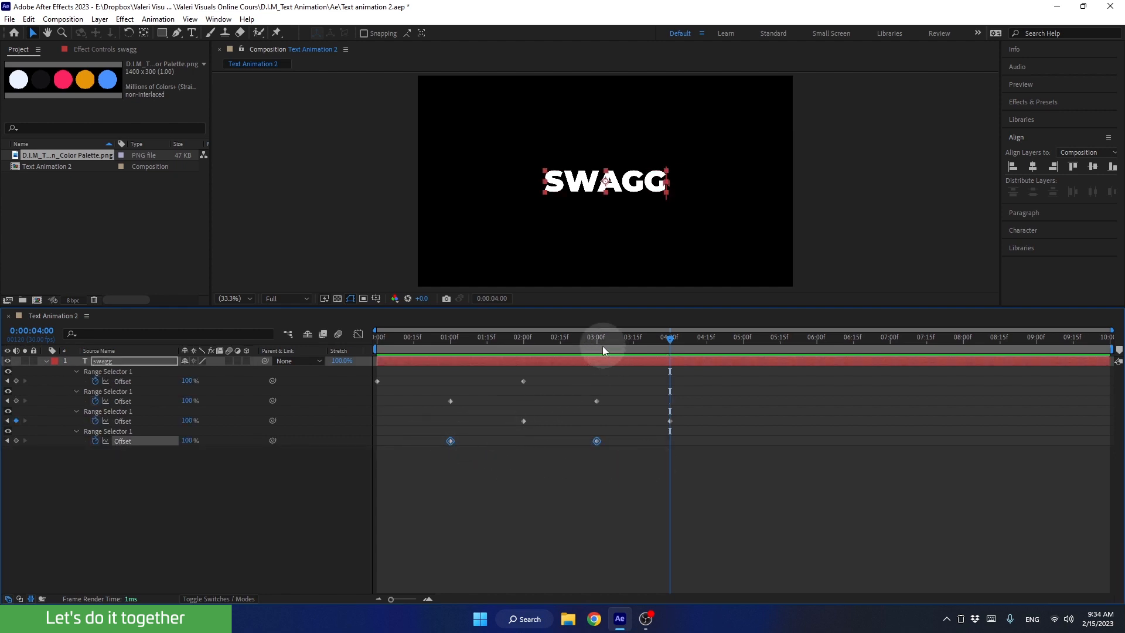
{"action": "mouse_move", "coordinate": [602, 346]}
{"action": "left_mouse_down"}
{"action": "mouse_move", "coordinate": [564, 345]}
{"action": "mouse_move", "coordinate": [593, 365]}
{"action": "left_mouse_up"}
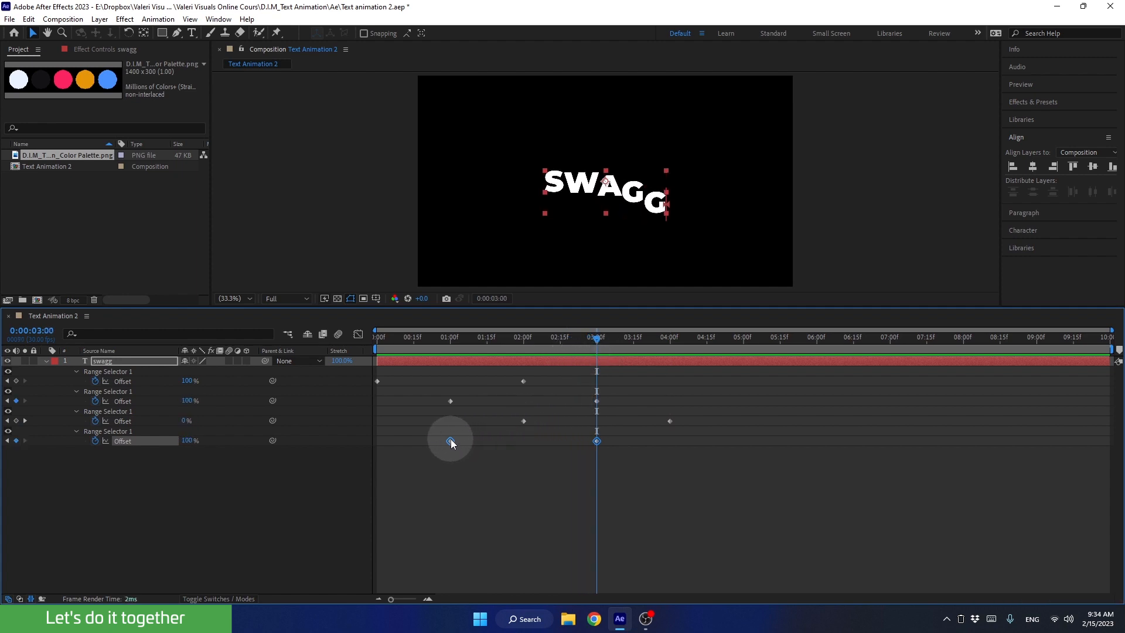
{"action": "left_click_drag", "start_coordinate": [451, 441], "coordinate": [598, 450]}
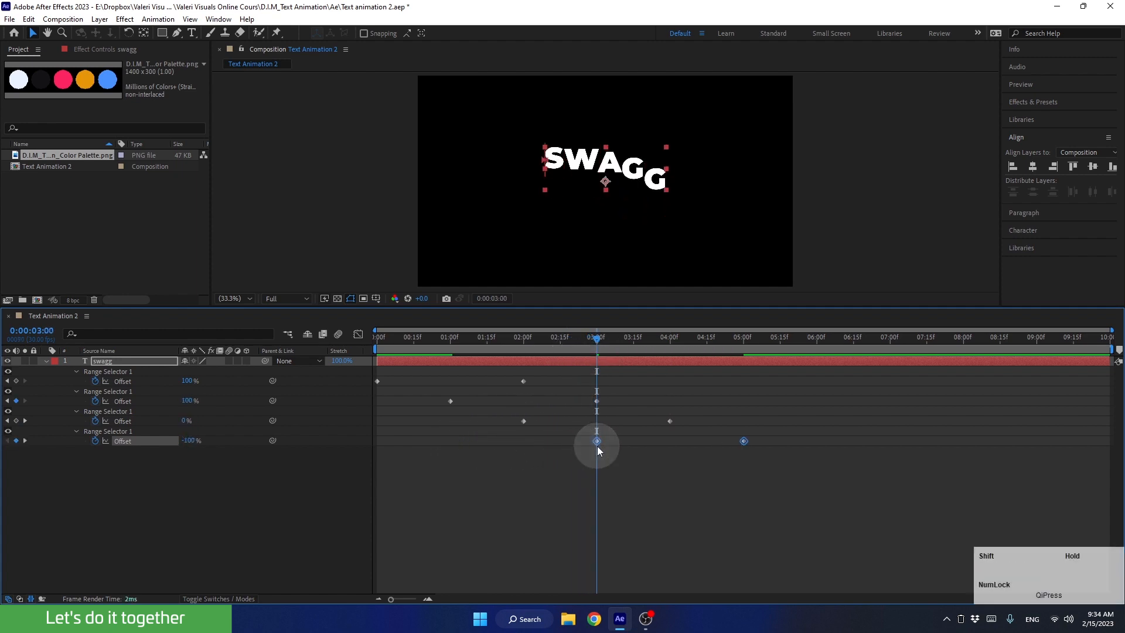
Preview the full up-and-down wave animation with all four animators from the first frame.
{"action": "left_click_drag", "start_coordinate": [597, 339], "coordinate": [369, 396]}
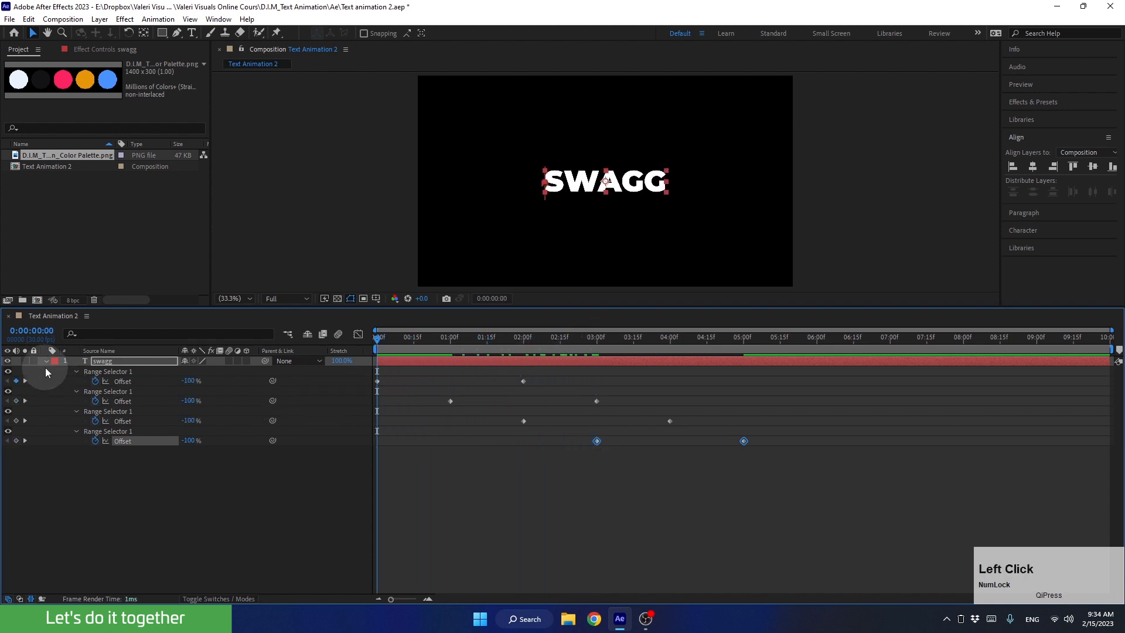
{"action": "key", "text": "space"}
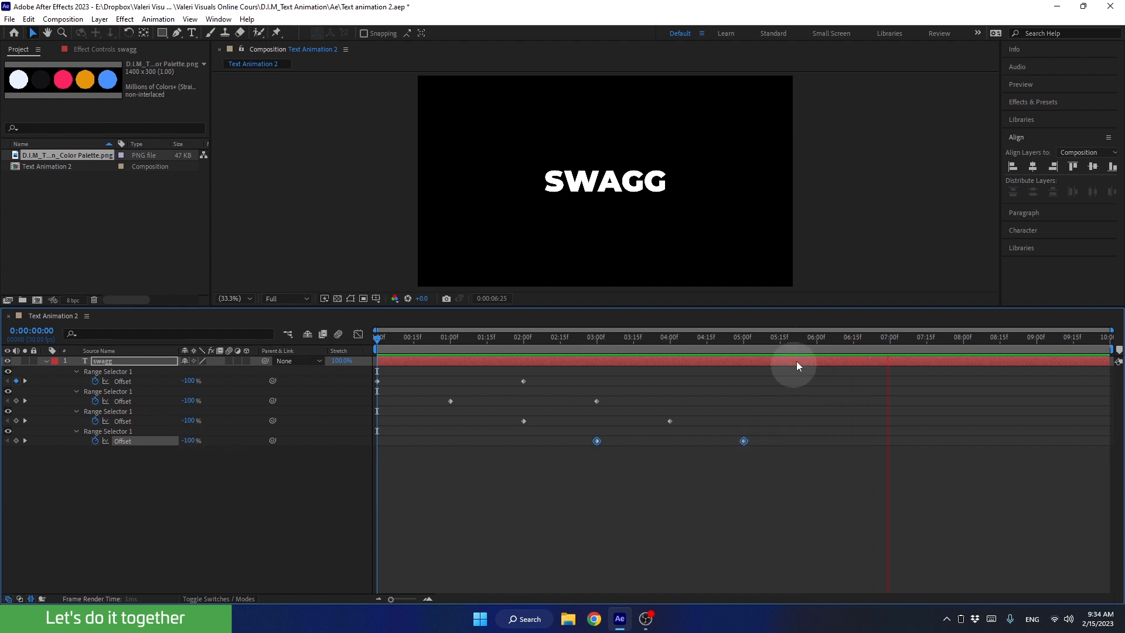
{"action": "left_click", "coordinate": [800, 343]}
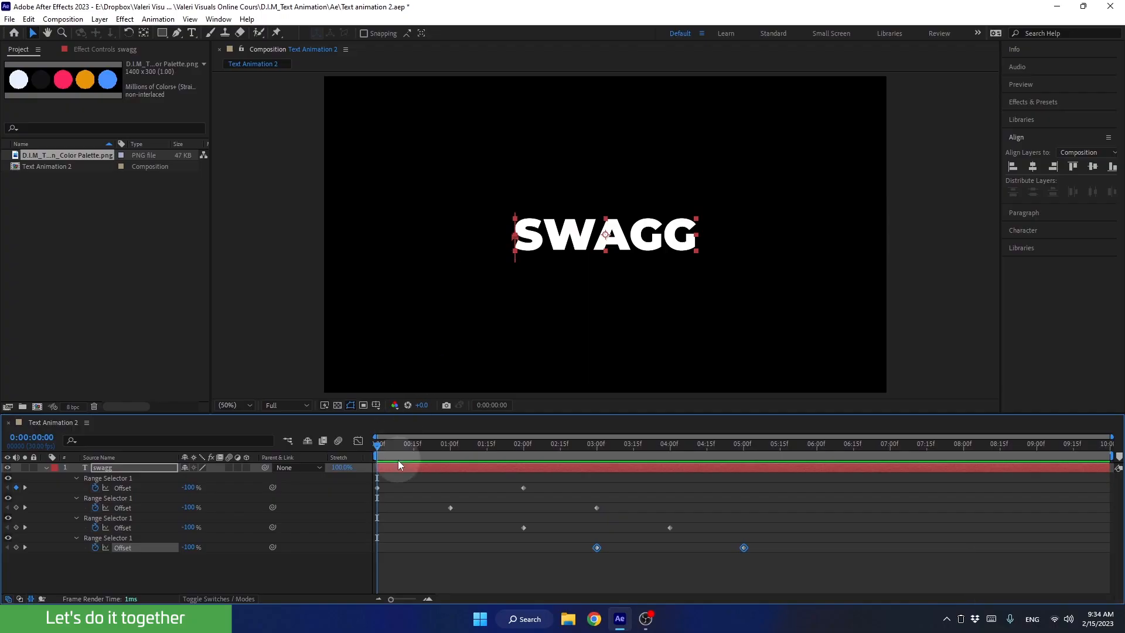
{"action": "key", "text": "space"}
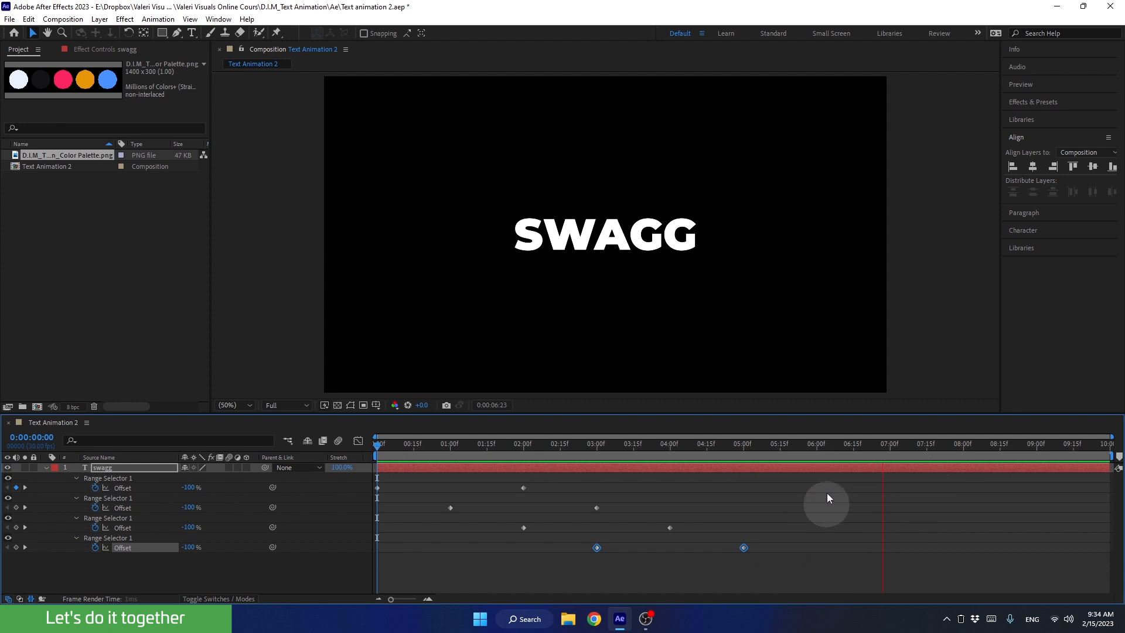
{"action": "key", "text": "space"}
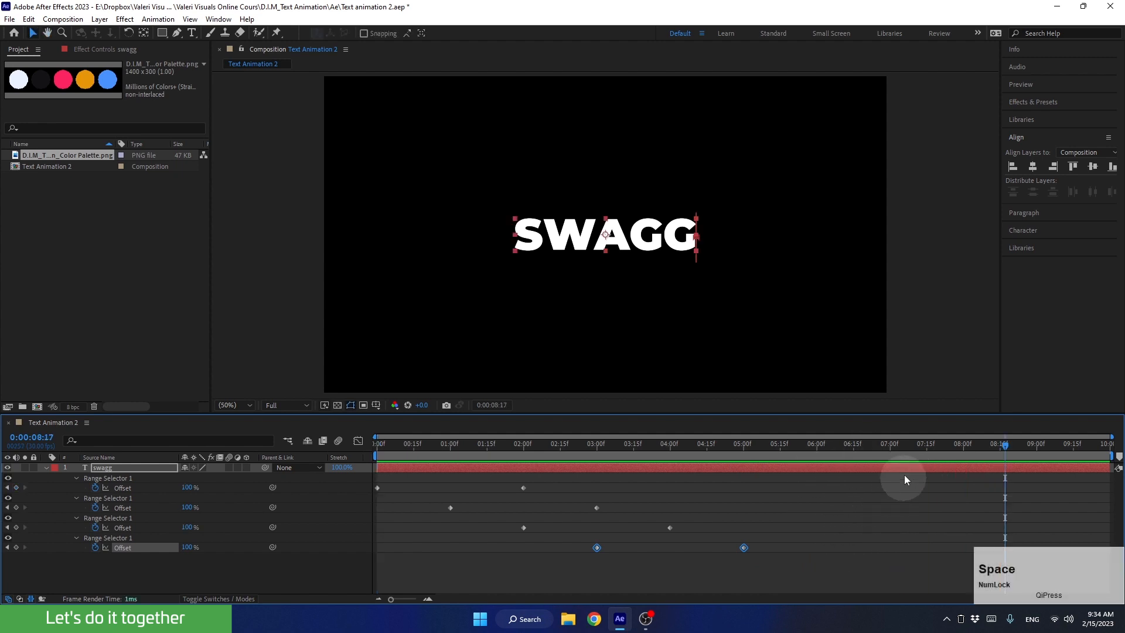
Scrub back through the wave to 0:00:01:00 and set the work area to begin there.
{"action": "left_click_drag", "start_coordinate": [900, 448], "coordinate": [800, 458]}
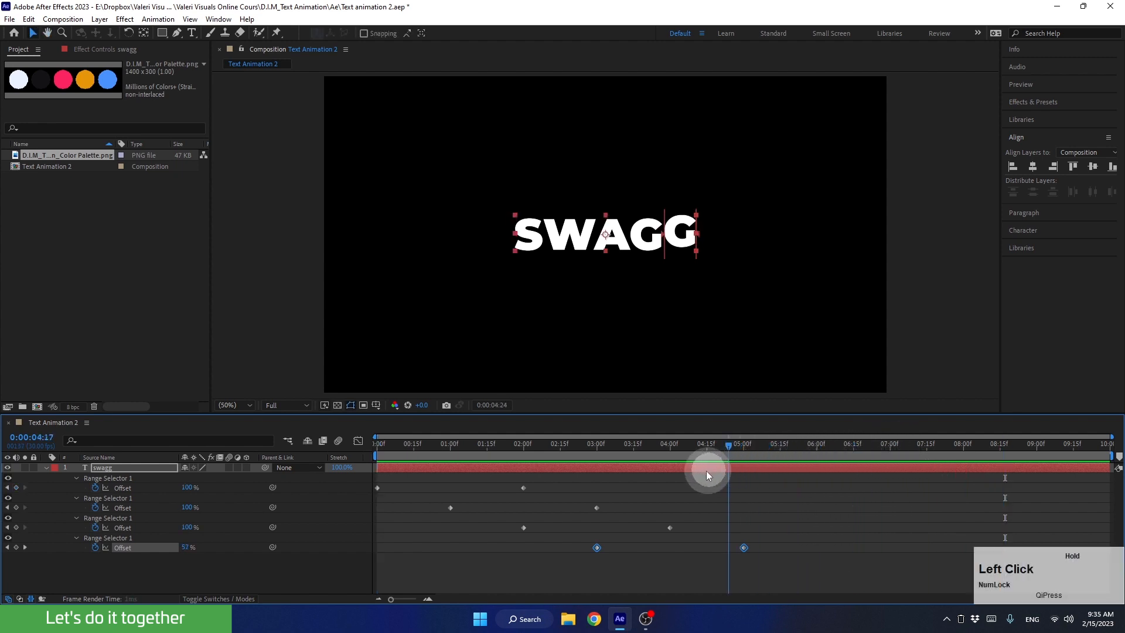
{"action": "left_click_drag", "start_coordinate": [706, 470], "coordinate": [449, 531]}
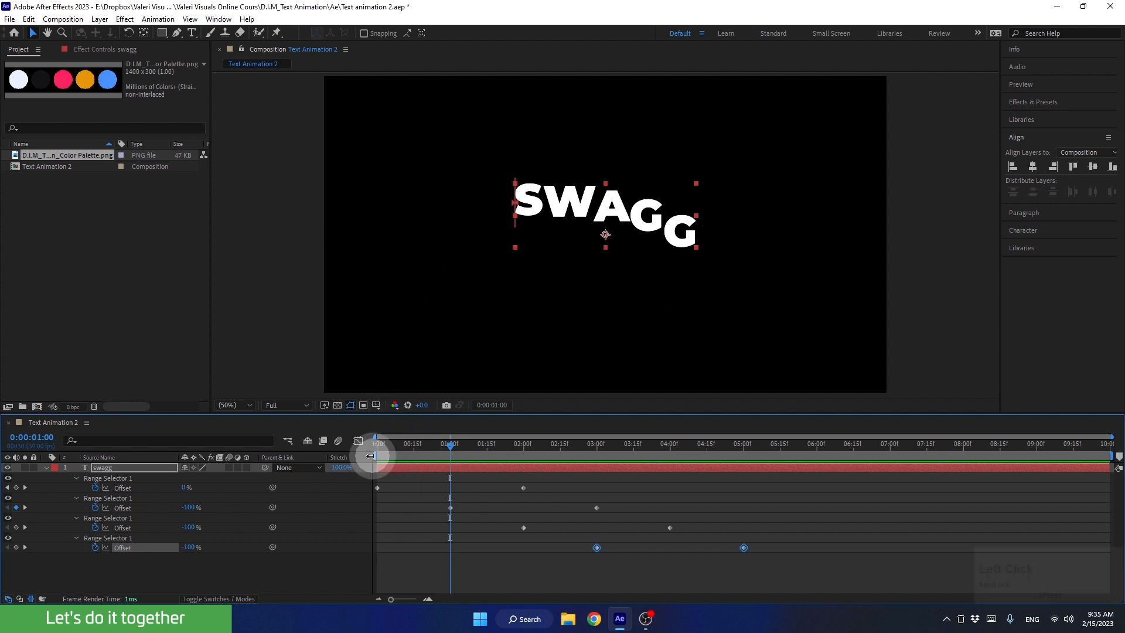
{"action": "left_click_drag", "start_coordinate": [372, 456], "coordinate": [416, 456]}
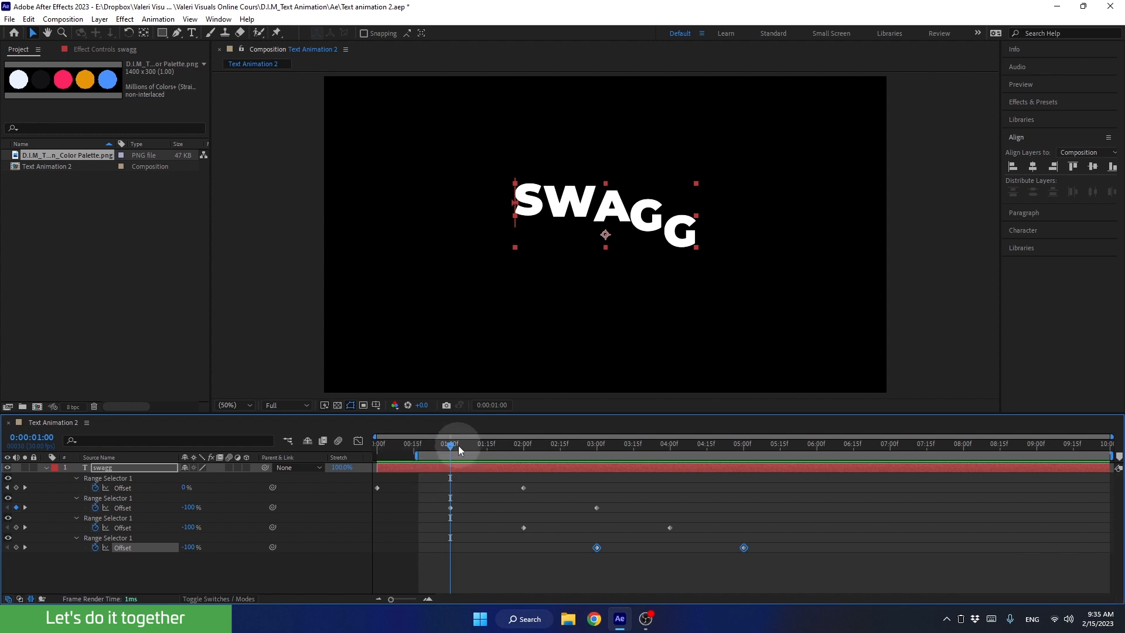
{"action": "key", "text": "b"}
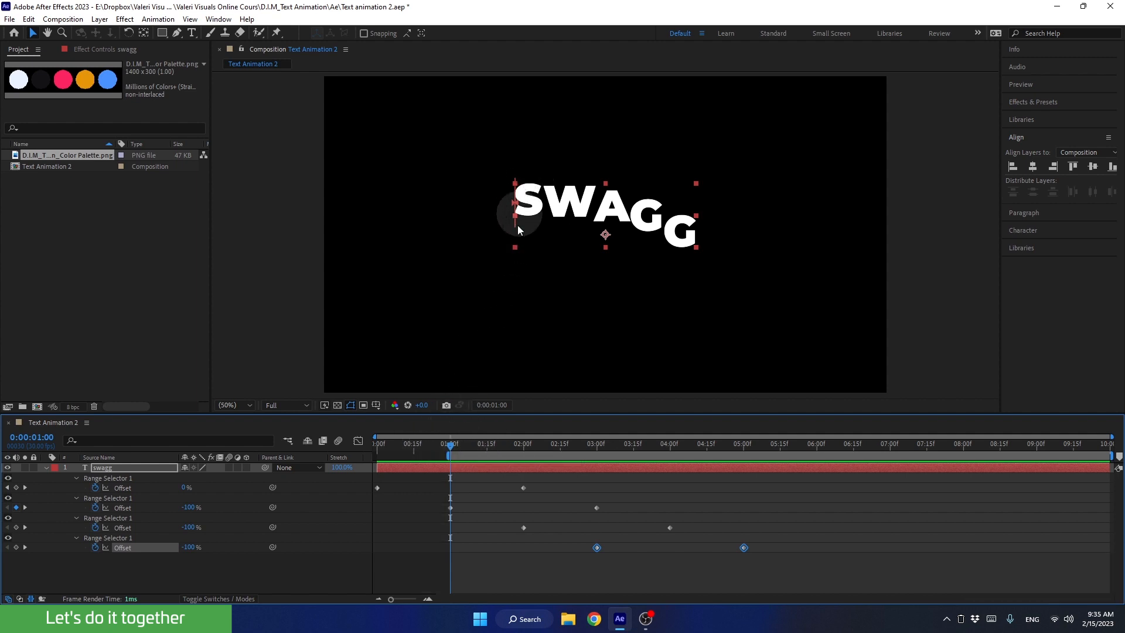
Check the letter pose at 0:00:03:00, return to 0:00:01:00 and take a snapshot of that frame.
{"action": "left_click_drag", "start_coordinate": [454, 446], "coordinate": [598, 470]}
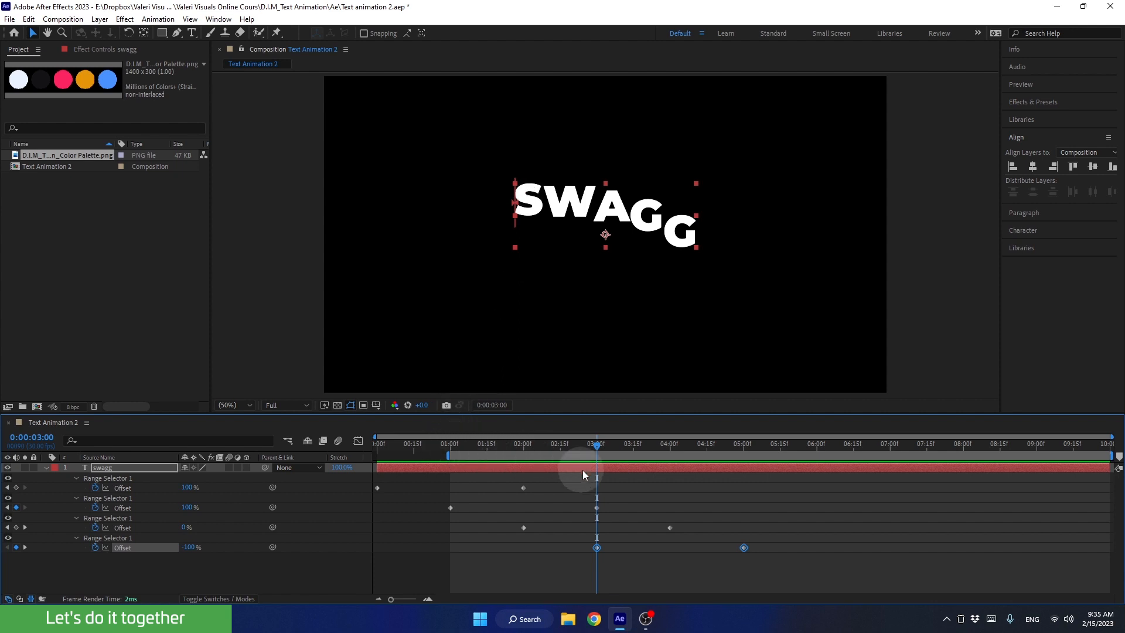
{"action": "left_click_drag", "start_coordinate": [600, 449], "coordinate": [450, 462]}
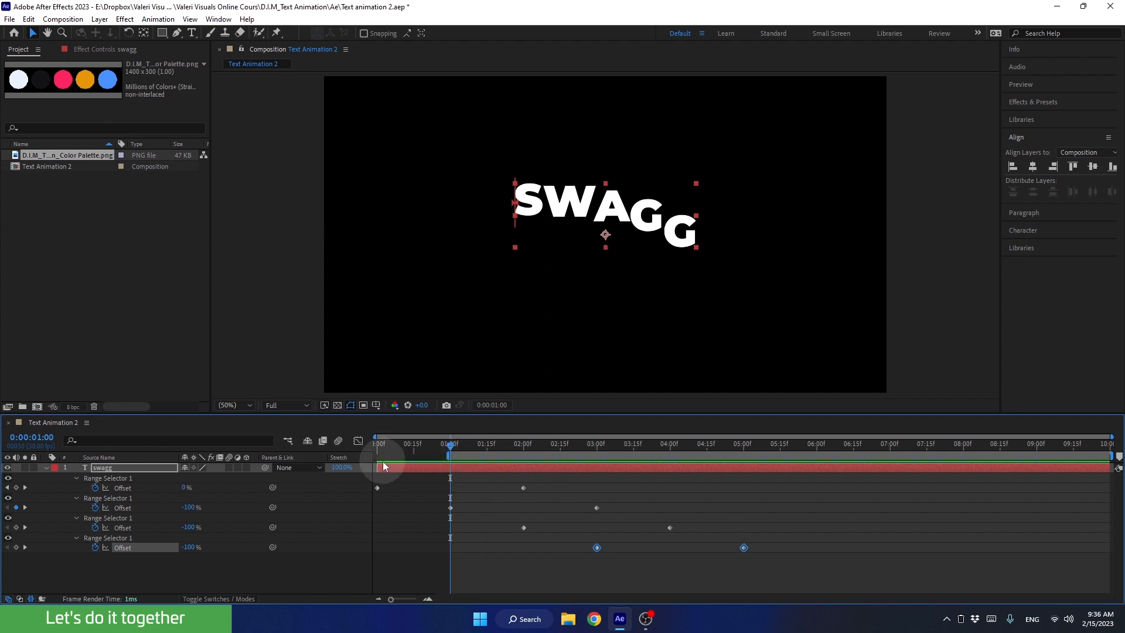
{"action": "left_click", "coordinate": [447, 406]}
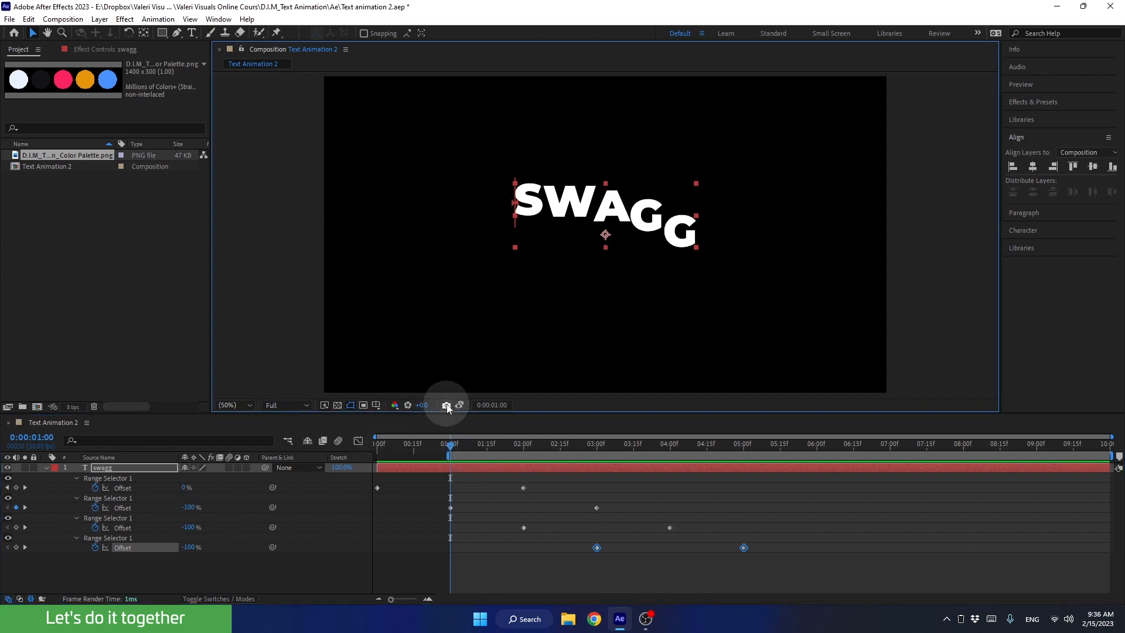
Compare the stored snapshot with the frames at 0:00:02:22, 0:00:02:26 and 0:00:03:00 to find the matching pose.
{"action": "left_click_drag", "start_coordinate": [466, 442], "coordinate": [578, 456]}
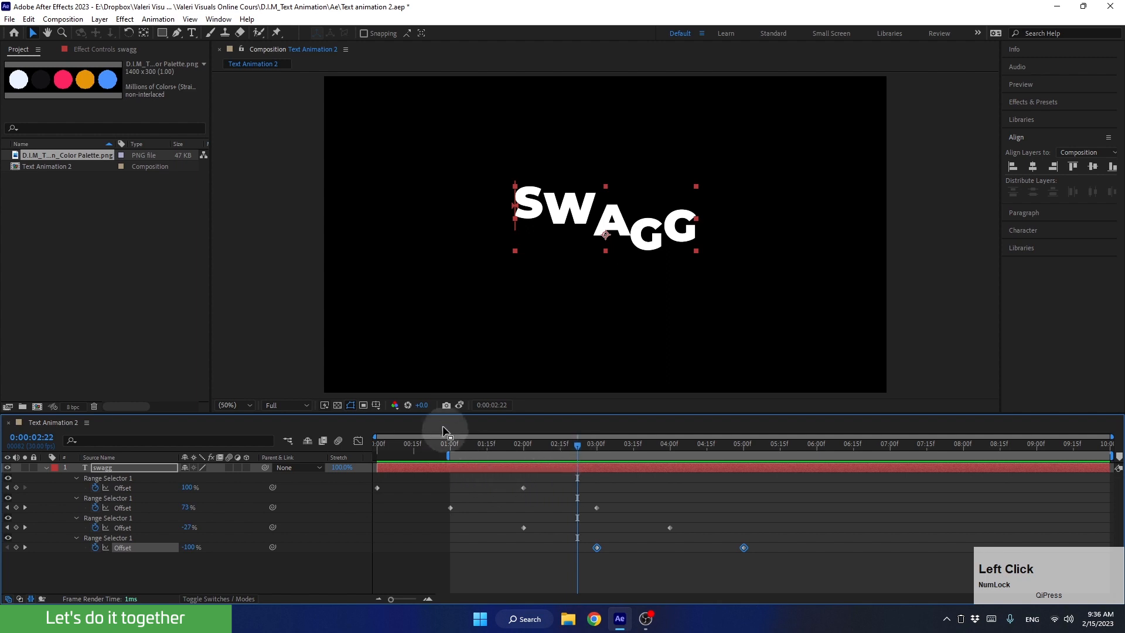
{"action": "left_click", "coordinate": [460, 405]}
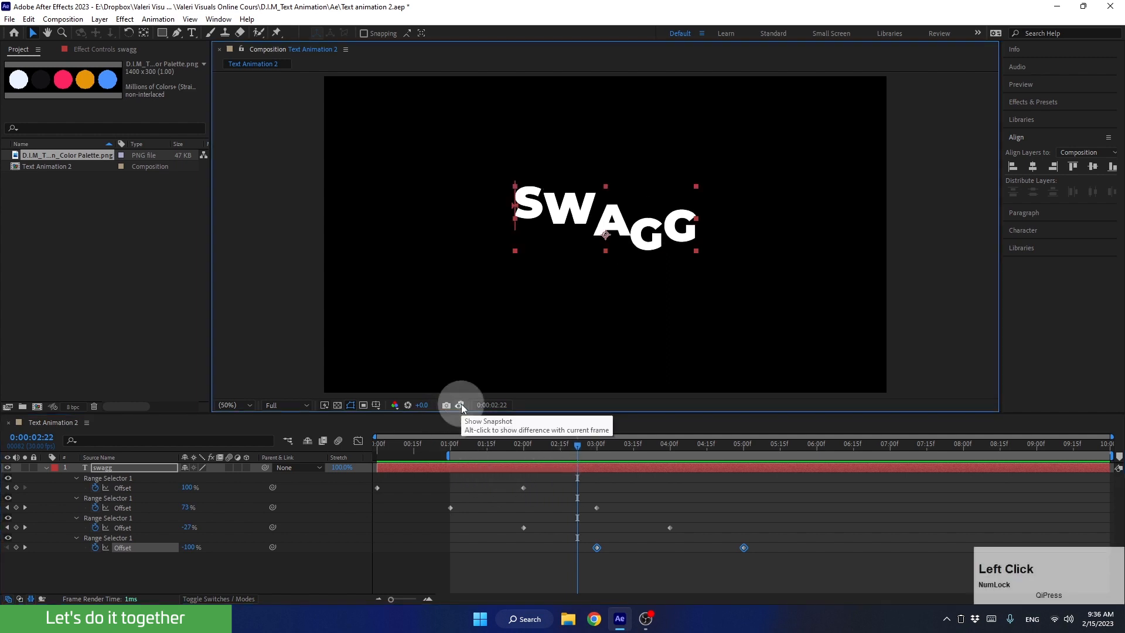
{"action": "left_click", "coordinate": [461, 405]}
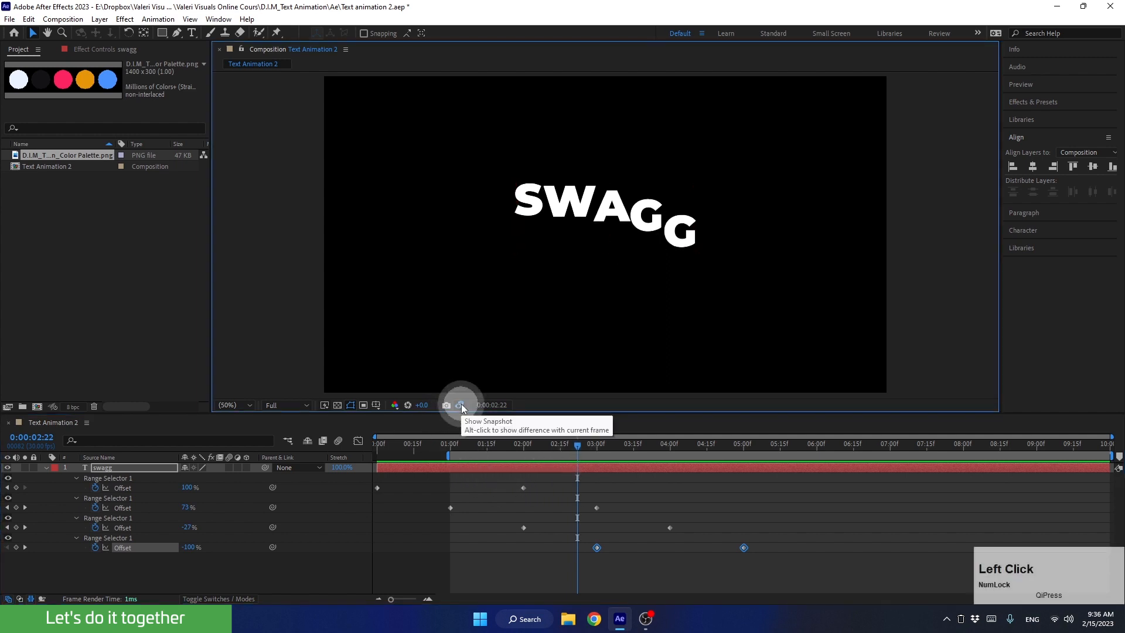
{"action": "left_click", "coordinate": [576, 448]}
{"action": "left_click_drag", "start_coordinate": [575, 446], "coordinate": [587, 444]}
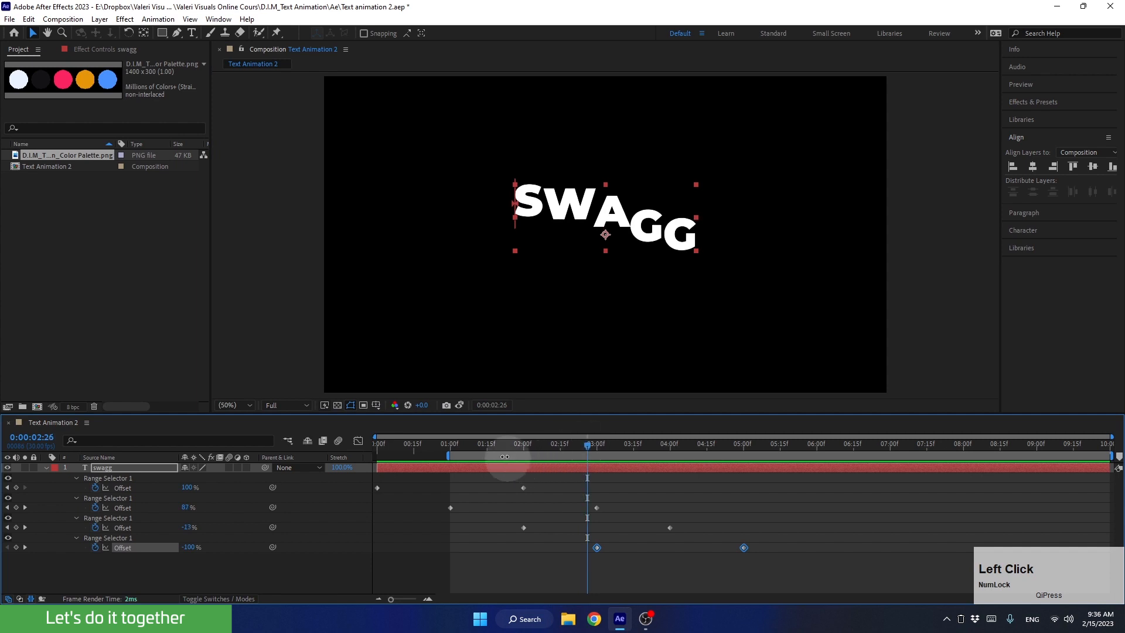
{"action": "left_click", "coordinate": [460, 406]}
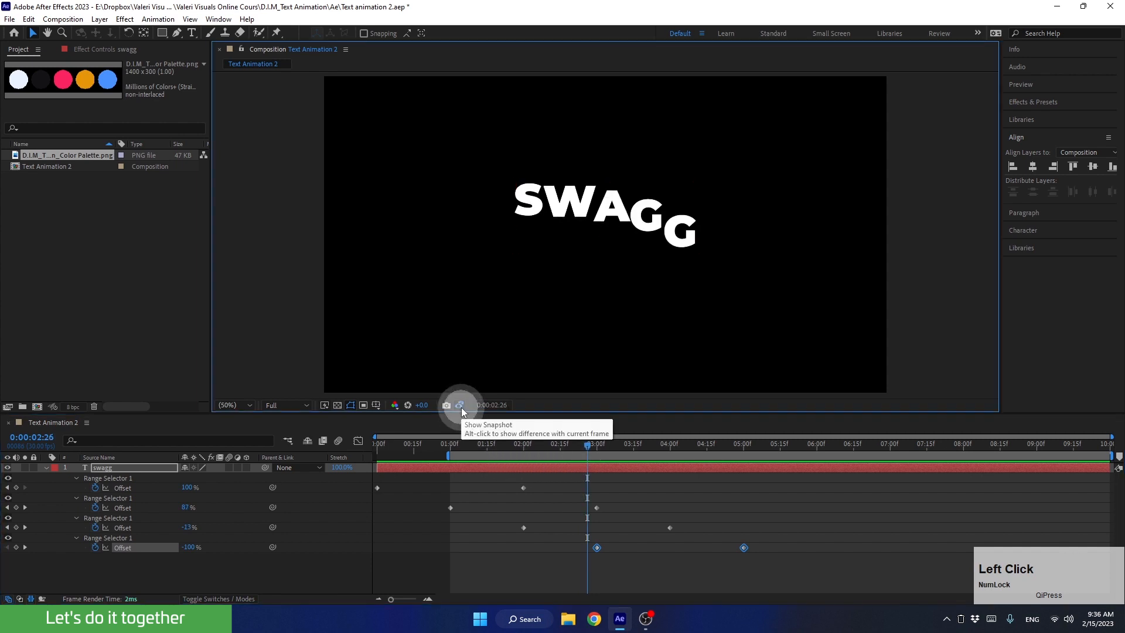
{"action": "left_click_drag", "start_coordinate": [589, 445], "coordinate": [596, 445]}
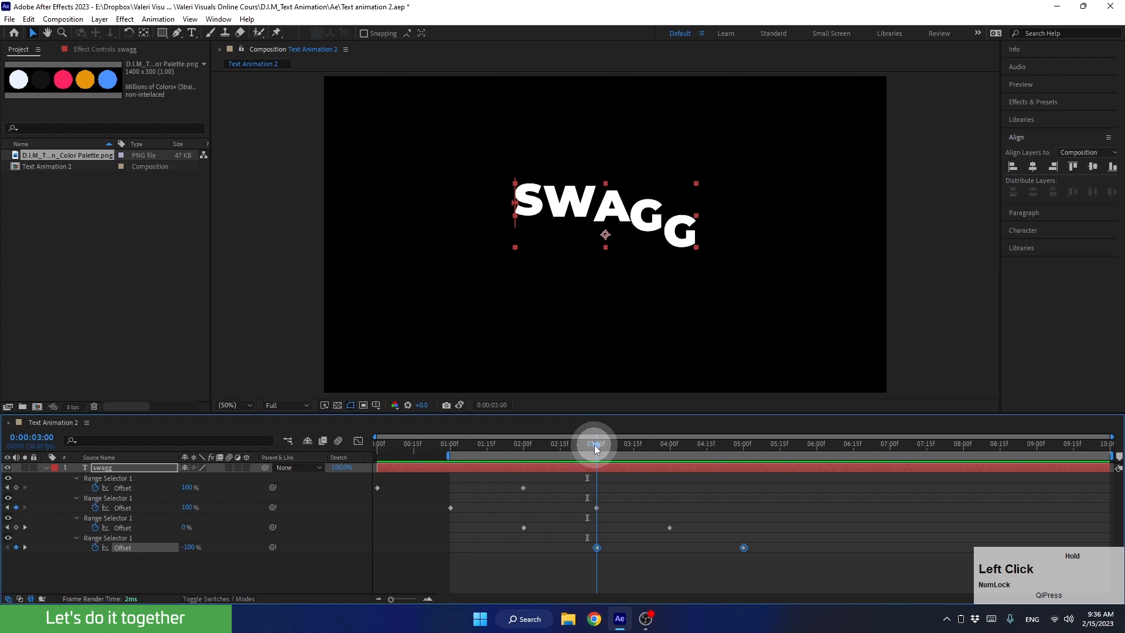
{"action": "left_click", "coordinate": [459, 406]}
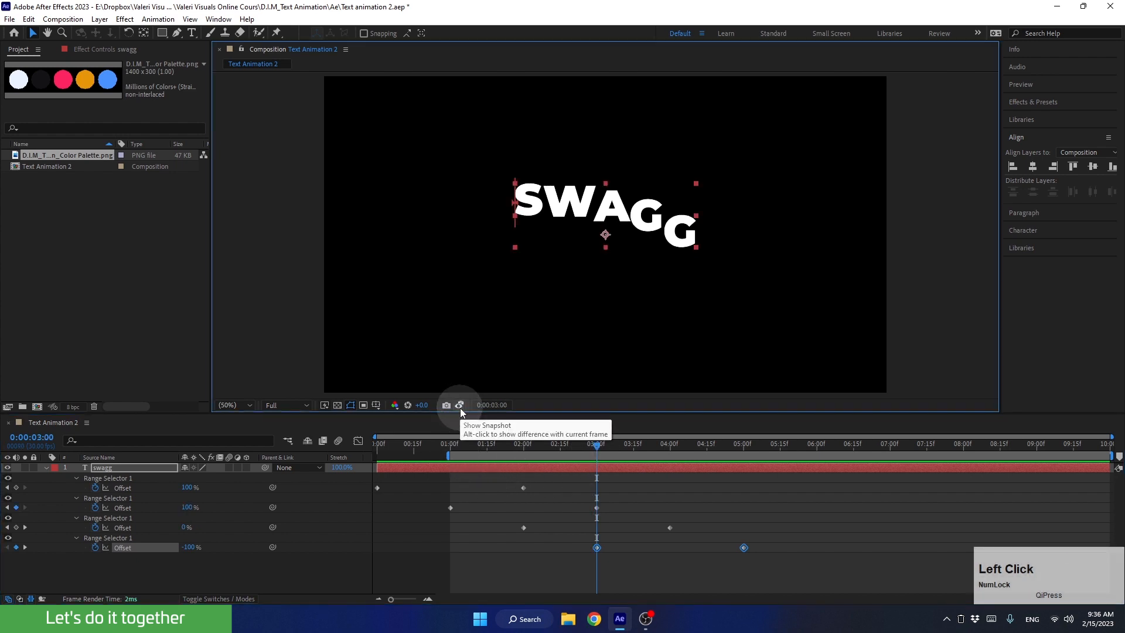
Deselect the keyframes and set the end of the work area at 0:00:03:00.
{"action": "left_click", "coordinate": [613, 518]}
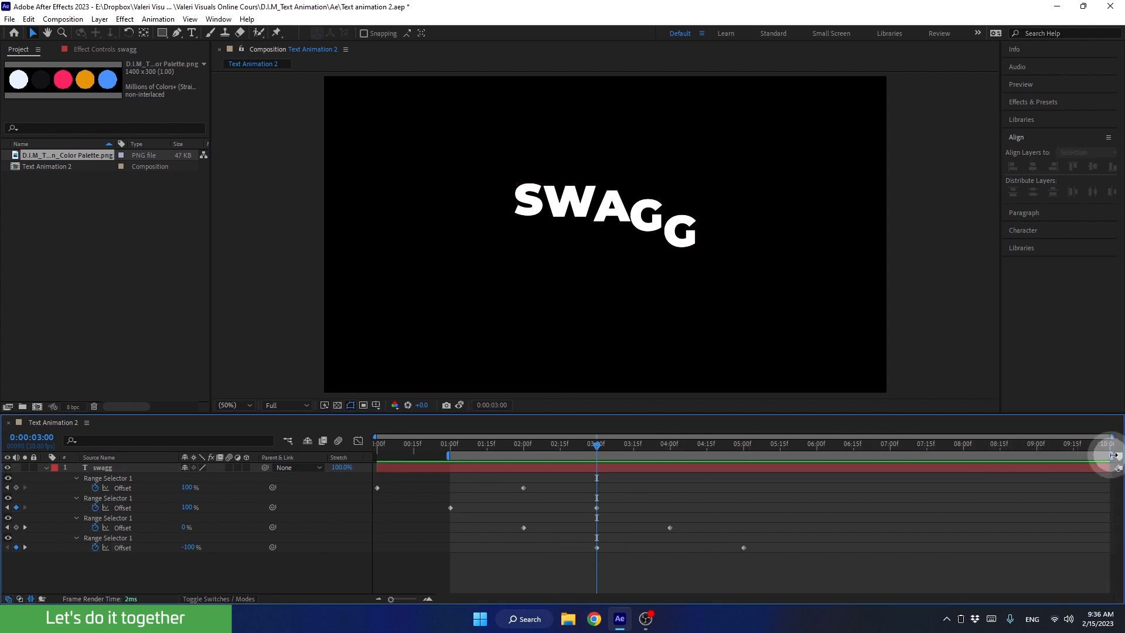
{"action": "left_click_drag", "start_coordinate": [1113, 455], "coordinate": [869, 464]}
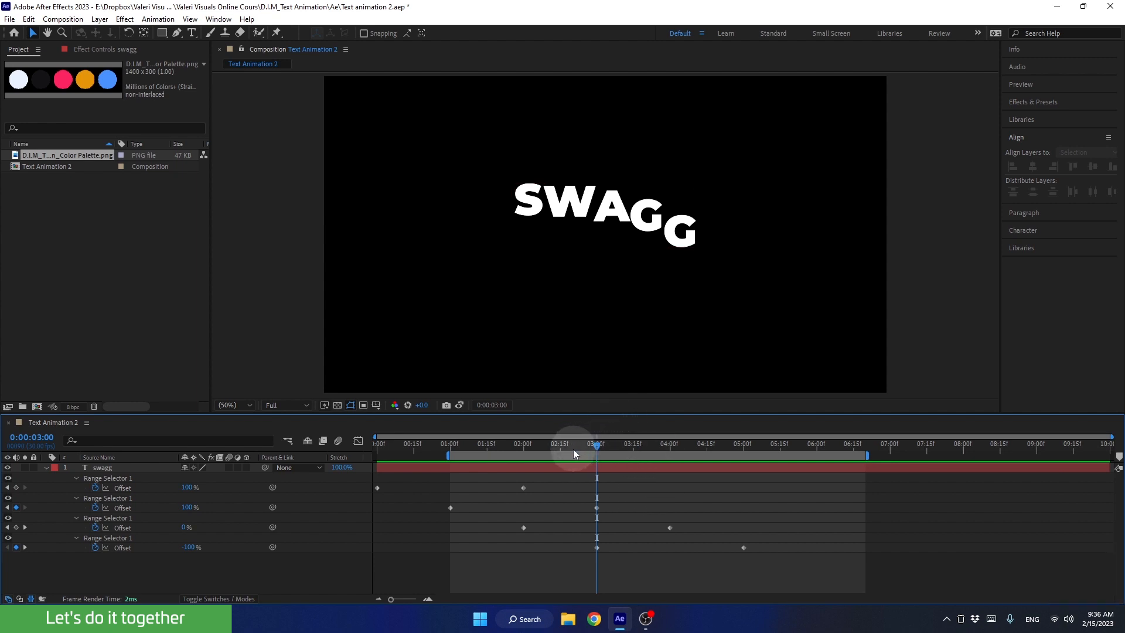
{"action": "key", "text": "n"}
Scrub through the trimmed work area and play back the wave loop.
{"action": "mouse_move", "coordinate": [564, 446]}
{"action": "left_mouse_down"}
{"action": "mouse_move", "coordinate": [491, 448]}
{"action": "mouse_move", "coordinate": [548, 459]}
{"action": "left_mouse_up"}
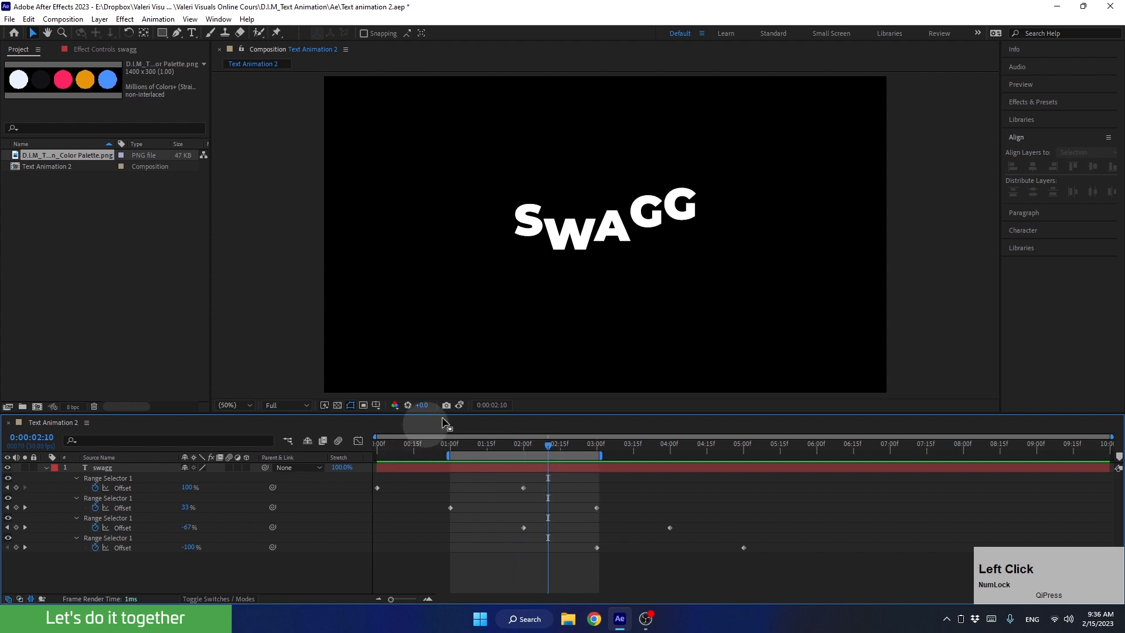
{"action": "left_click", "coordinate": [450, 456]}
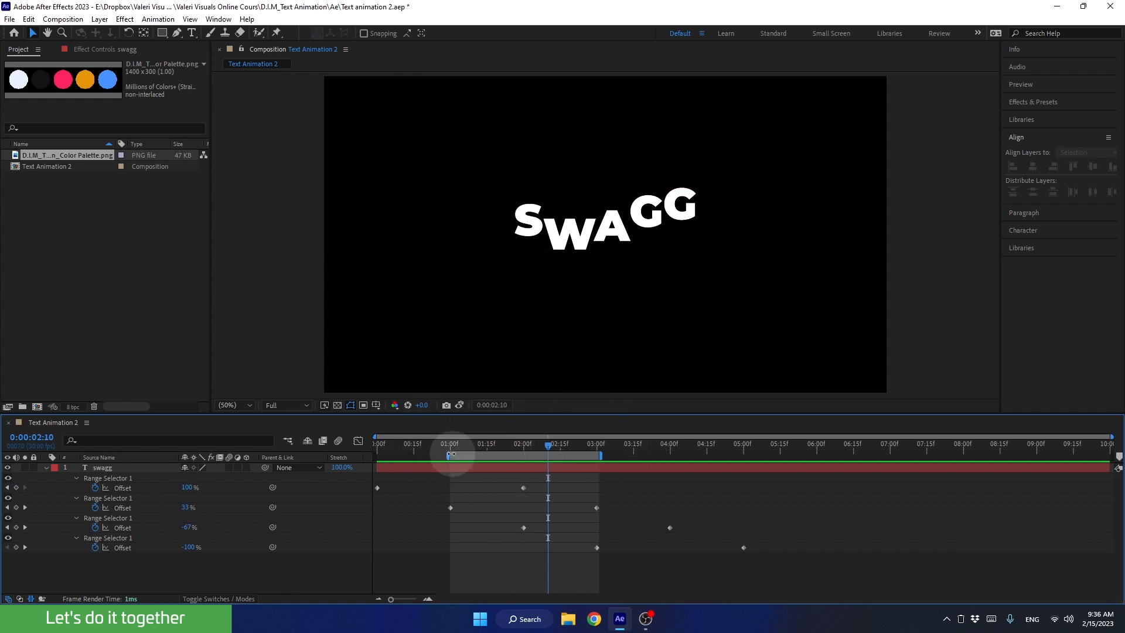
{"action": "left_click", "coordinate": [496, 488]}
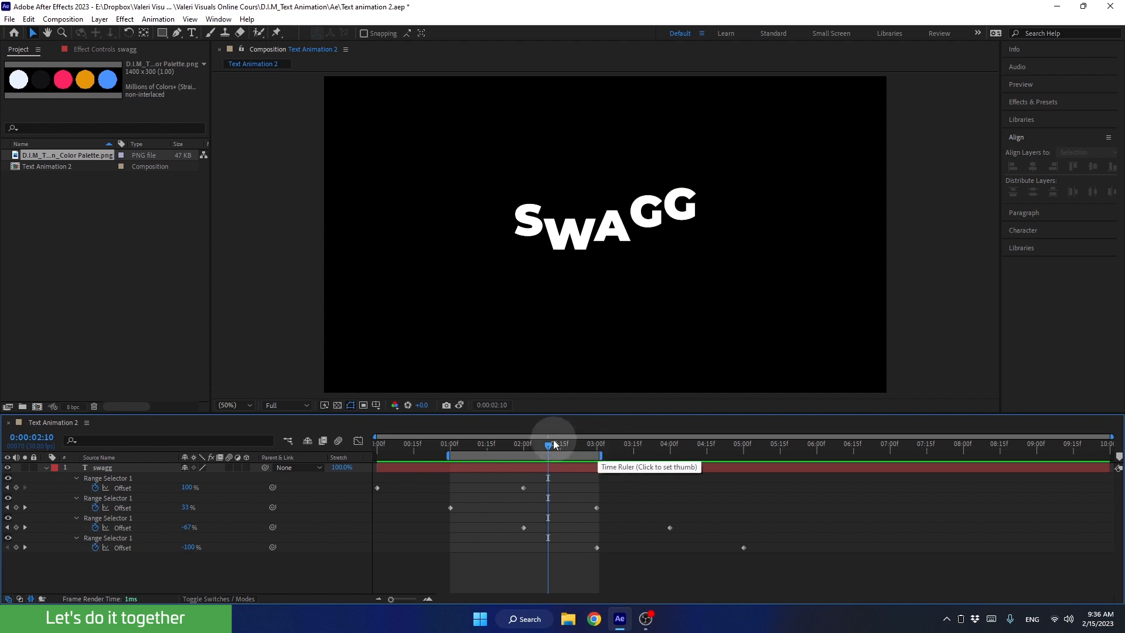
{"action": "left_click_drag", "start_coordinate": [554, 444], "coordinate": [590, 450]}
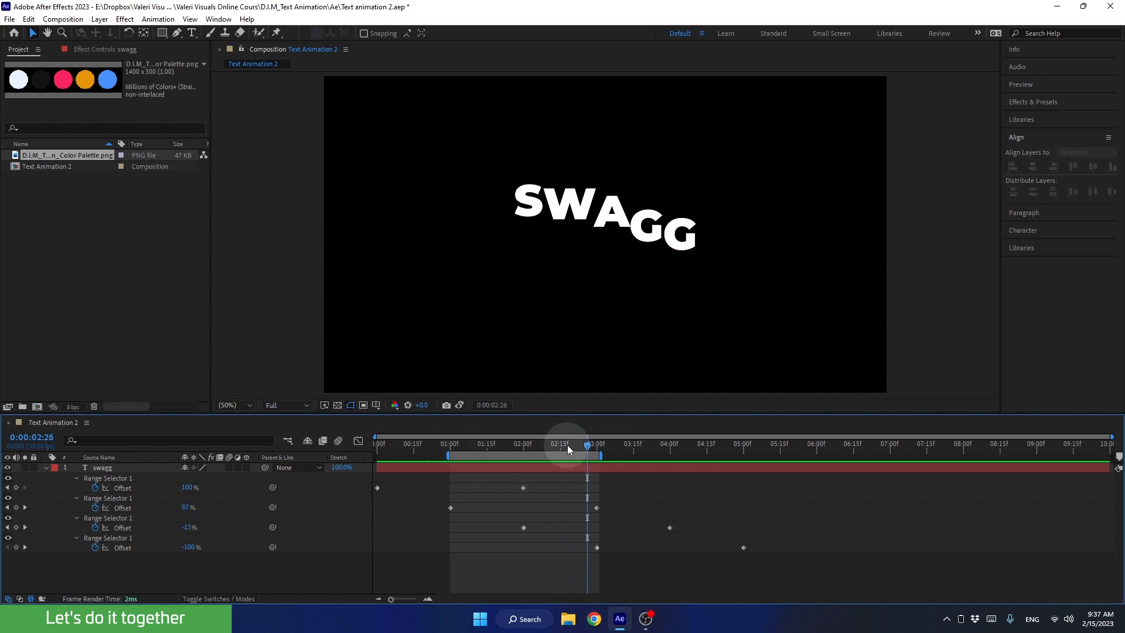
{"action": "left_click", "coordinate": [544, 445]}
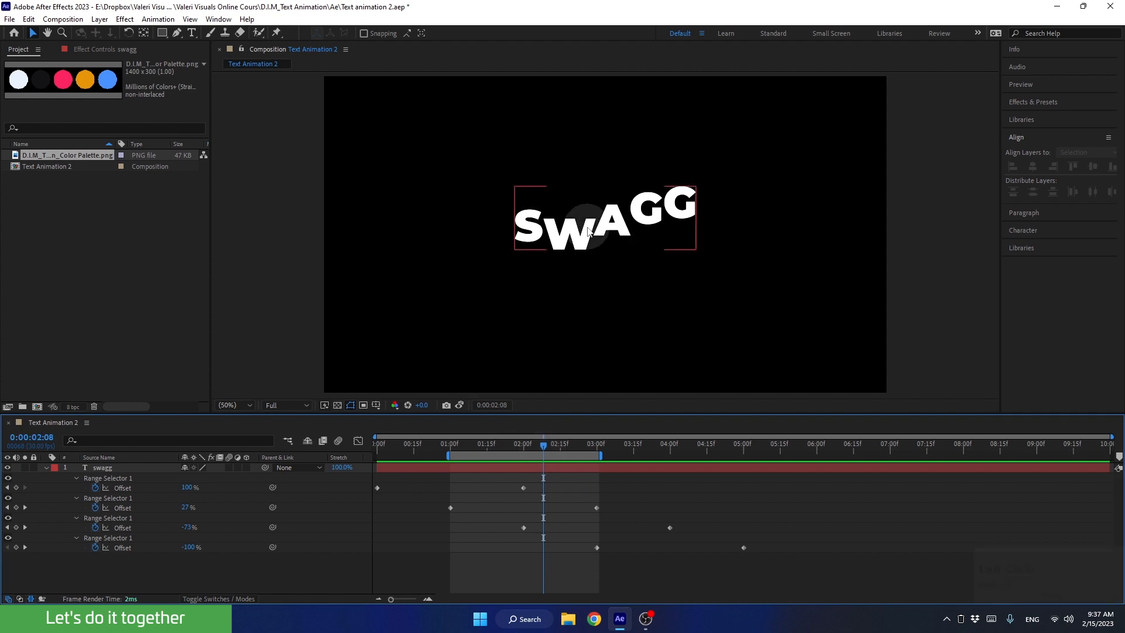
{"action": "key", "text": "space"}
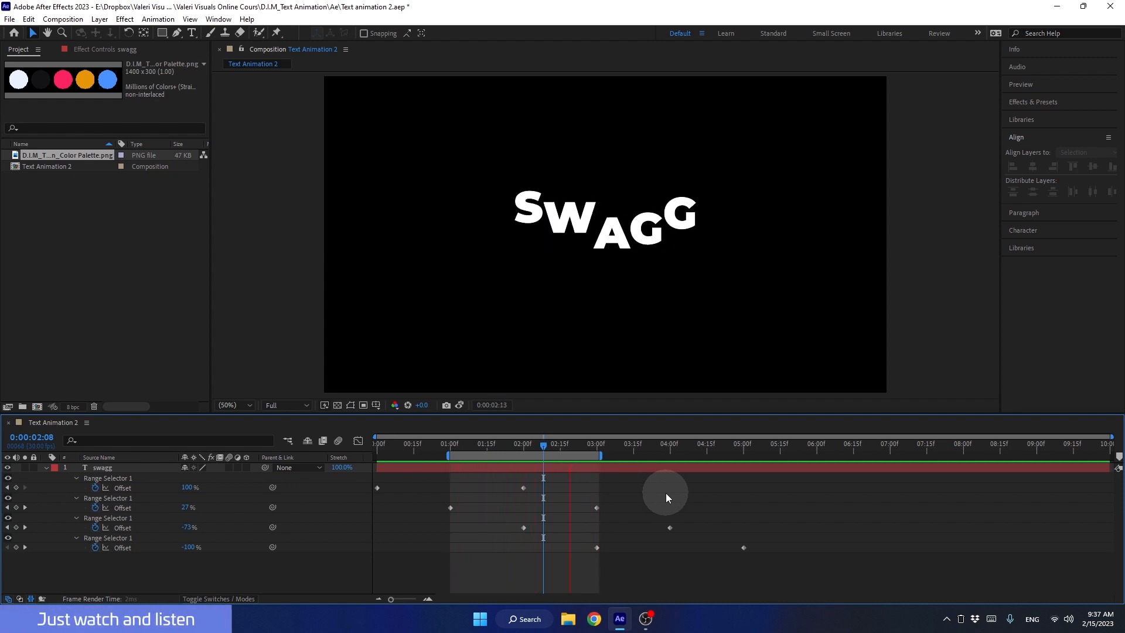
{"action": "key", "text": "space"}
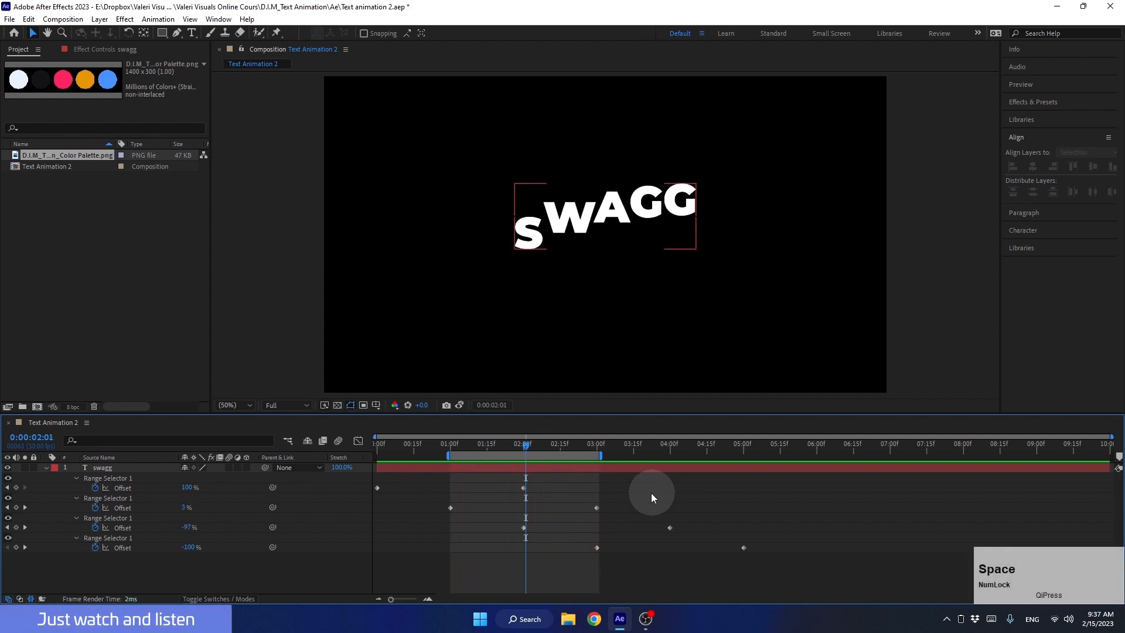
Check the letter poses near the start and the end of the work area.
{"action": "left_click_drag", "start_coordinate": [515, 444], "coordinate": [487, 445]}
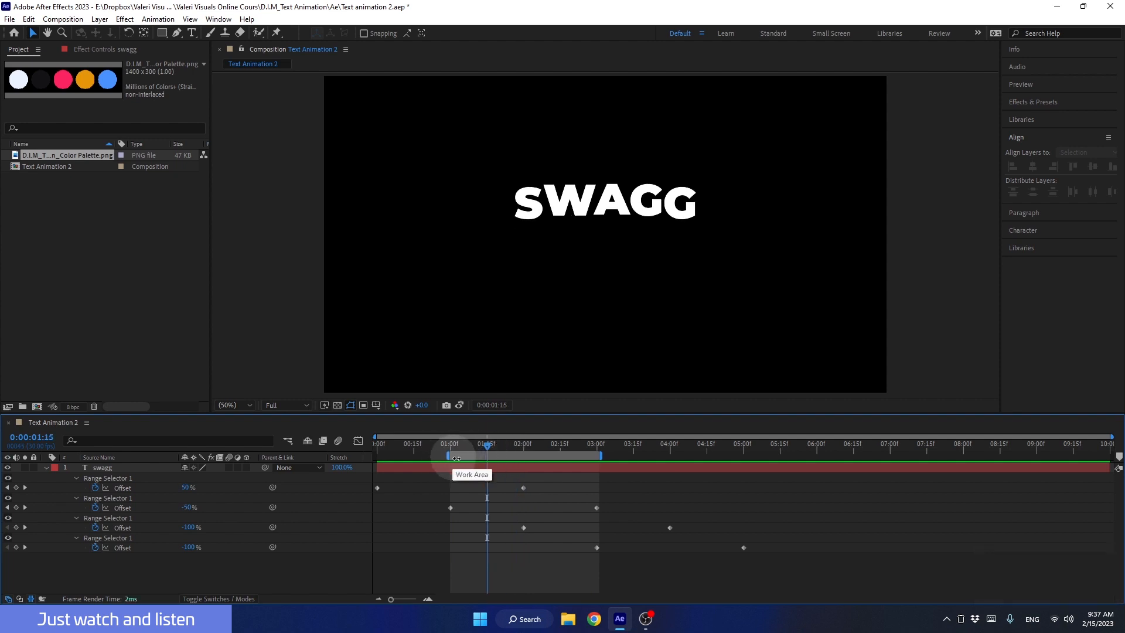
{"action": "left_click", "coordinate": [590, 448]}
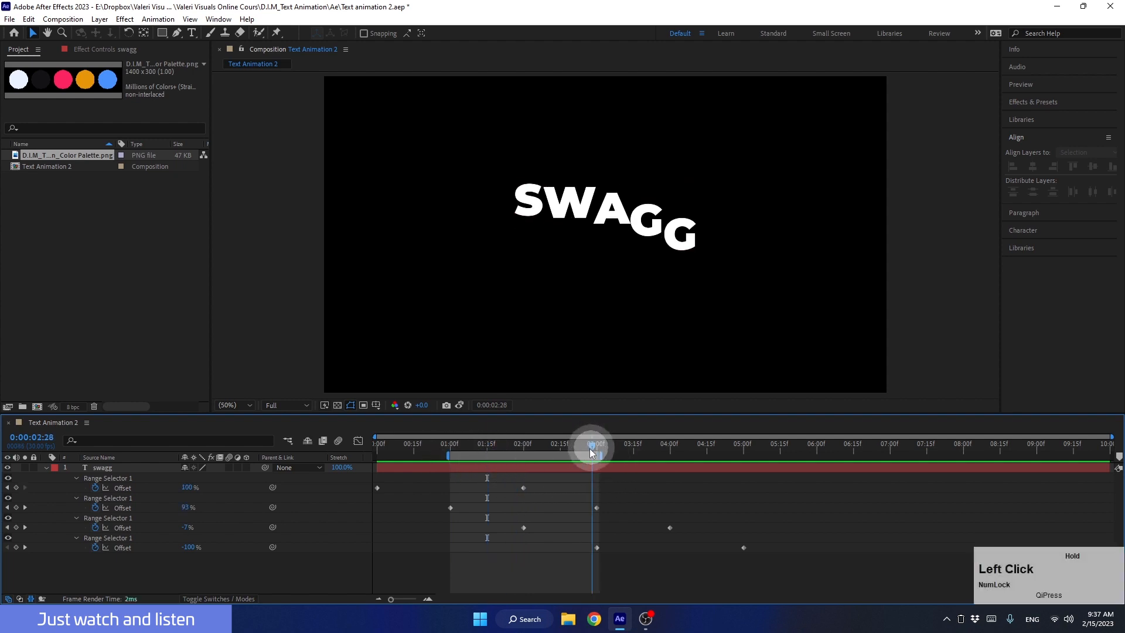
{"action": "left_click_drag", "start_coordinate": [589, 449], "coordinate": [581, 451]}
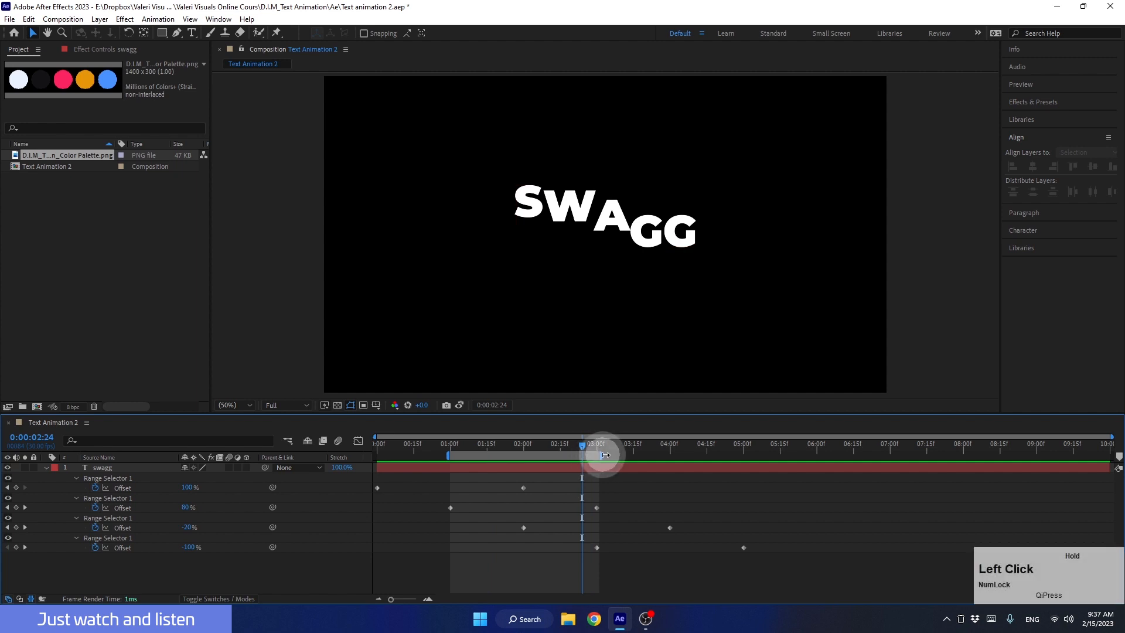
Test the loop with a slightly longer work area and snap the work area's end back to 0:00:03:00.
{"action": "left_click_drag", "start_coordinate": [595, 450], "coordinate": [478, 457]}
{"action": "key", "text": "space"}
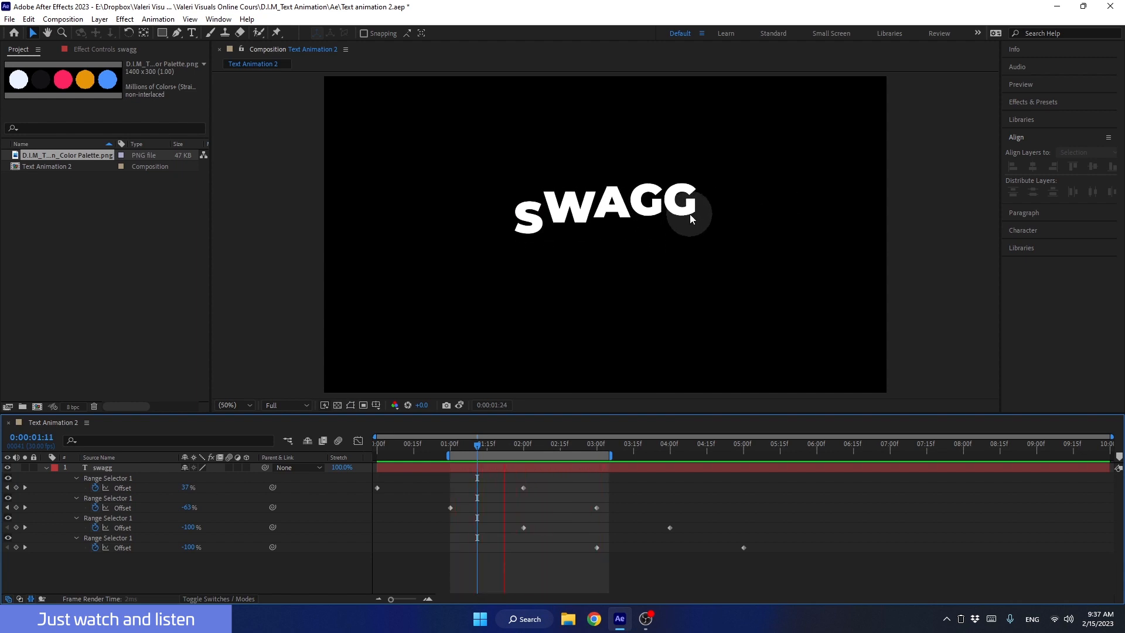
{"action": "key", "text": "space"}
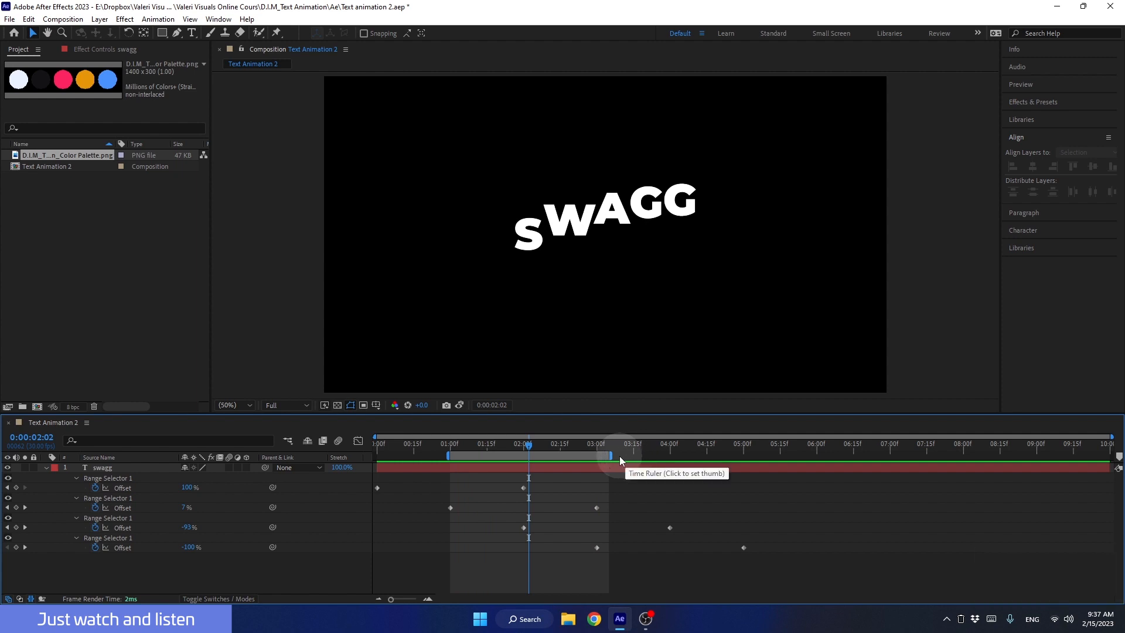
{"action": "left_click_drag", "start_coordinate": [612, 456], "coordinate": [610, 459]}
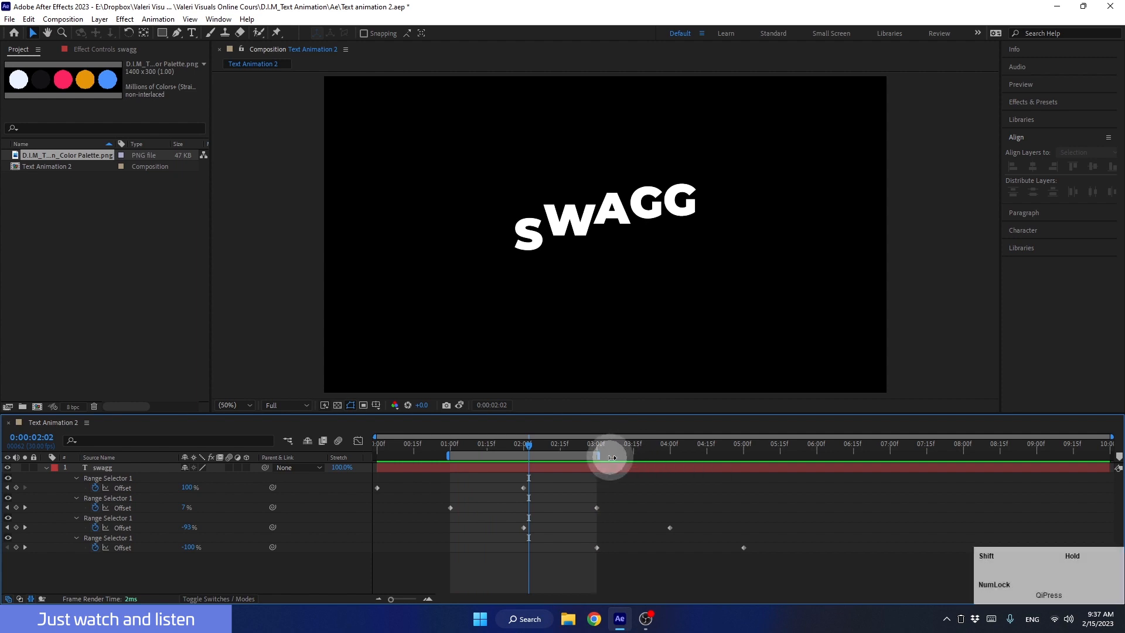
Trim the swagg layer to start at 0:00:01:00 and end at 0:00:02:29.
{"action": "left_click_drag", "start_coordinate": [530, 445], "coordinate": [456, 453]}
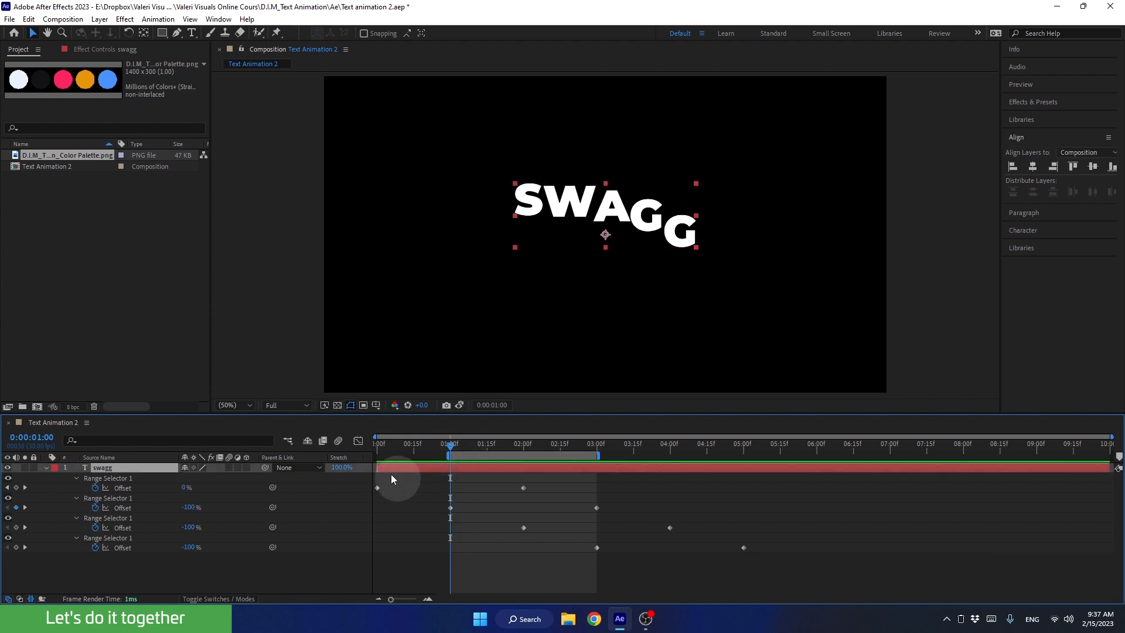
{"action": "left_click_drag", "start_coordinate": [378, 468], "coordinate": [419, 467]}
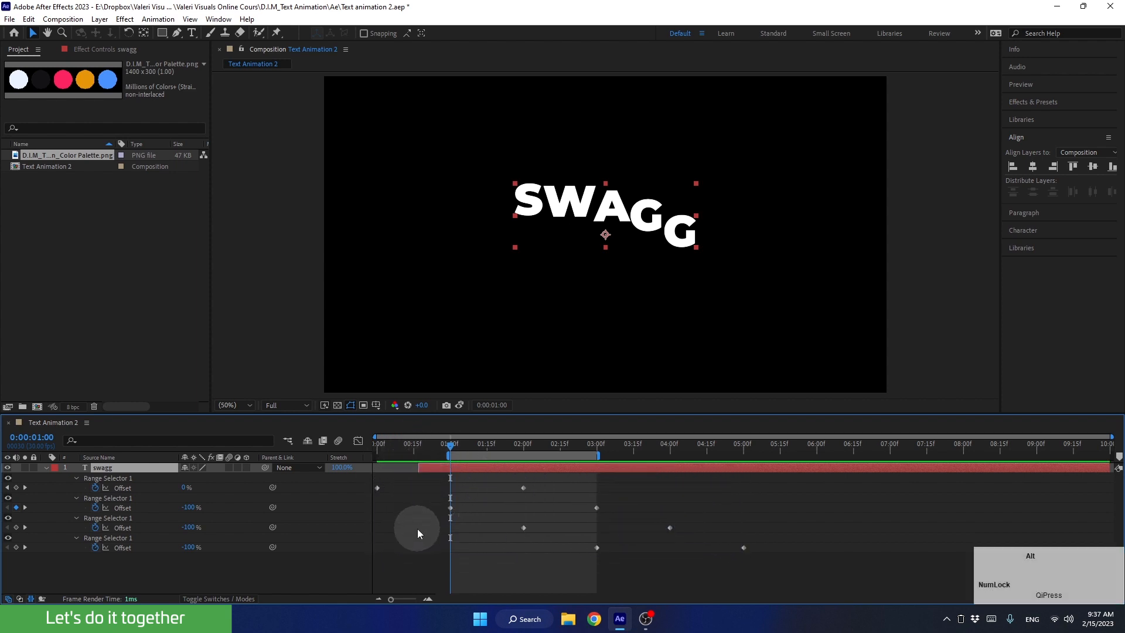
{"action": "key", "text": "alt+["}
{"action": "left_click_drag", "start_coordinate": [481, 444], "coordinate": [590, 466]}
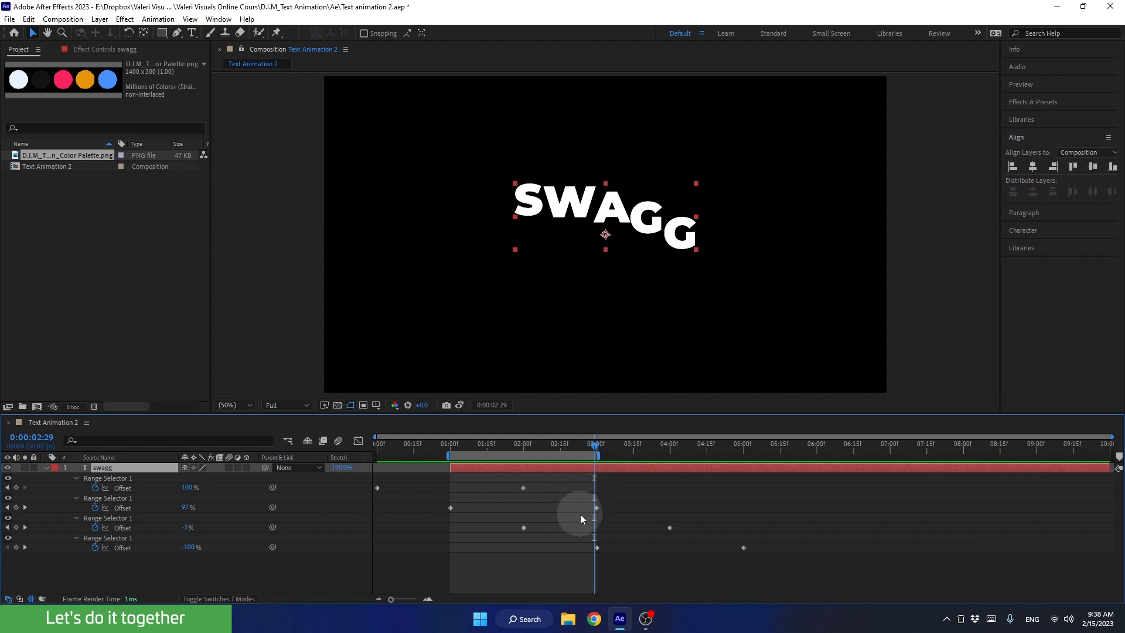
{"action": "key", "text": "alt"}
{"action": "key", "text": "alt+bracketright"}
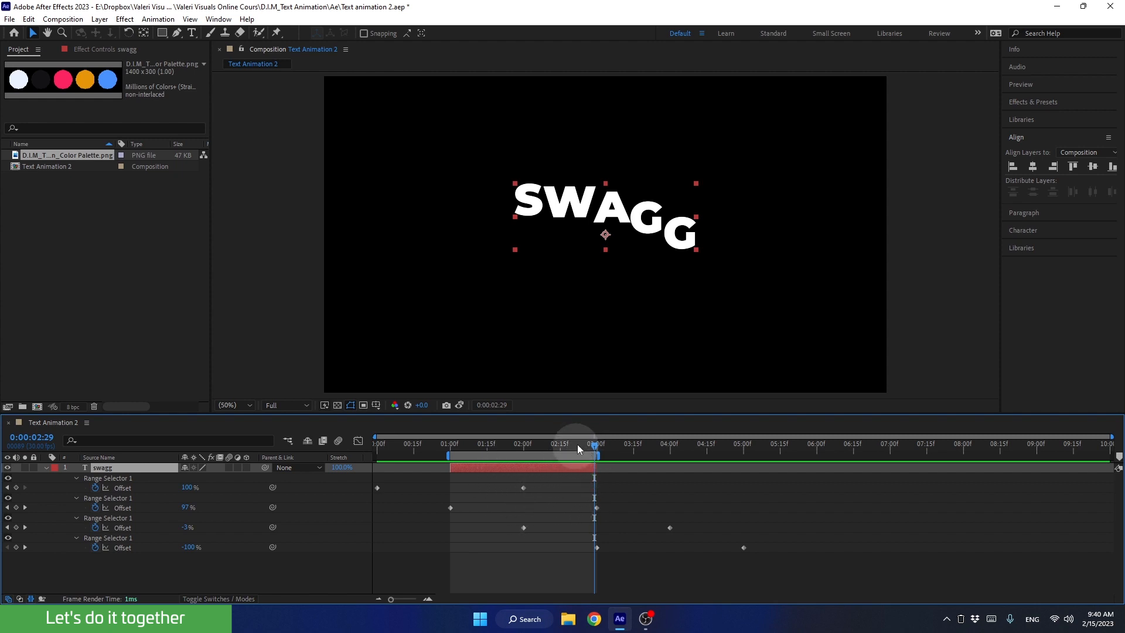
Add three dots before and after the word in the text layer so it reads "...SWAGG...".
{"action": "left_click_drag", "start_coordinate": [579, 444], "coordinate": [538, 452]}
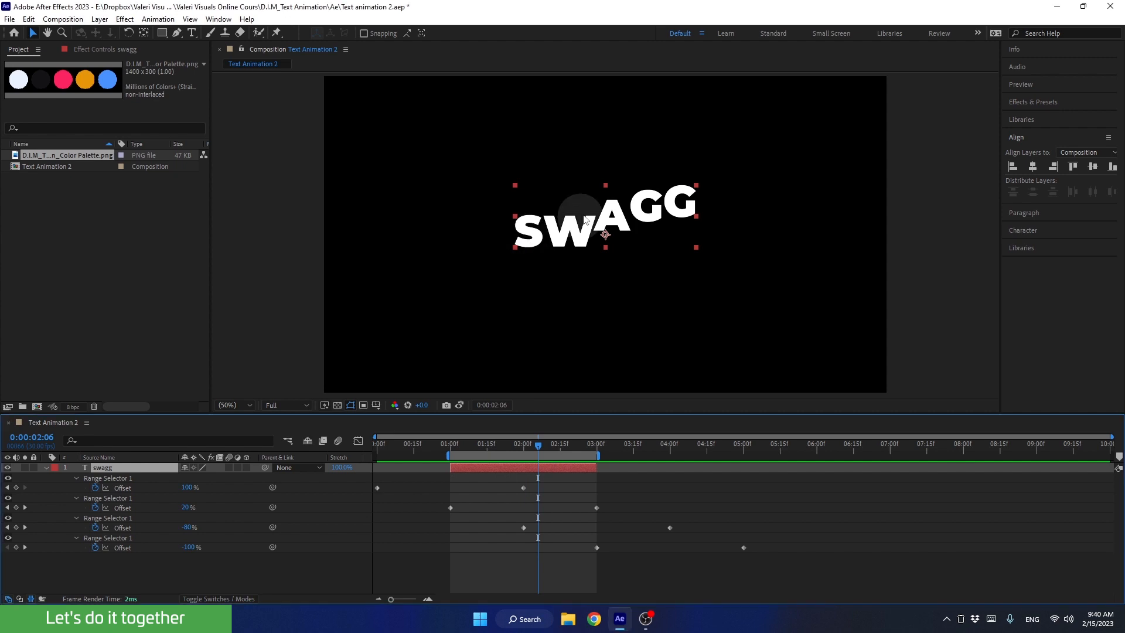
{"action": "double_click", "coordinate": [689, 223]}
{"action": "left_click", "coordinate": [701, 219]}
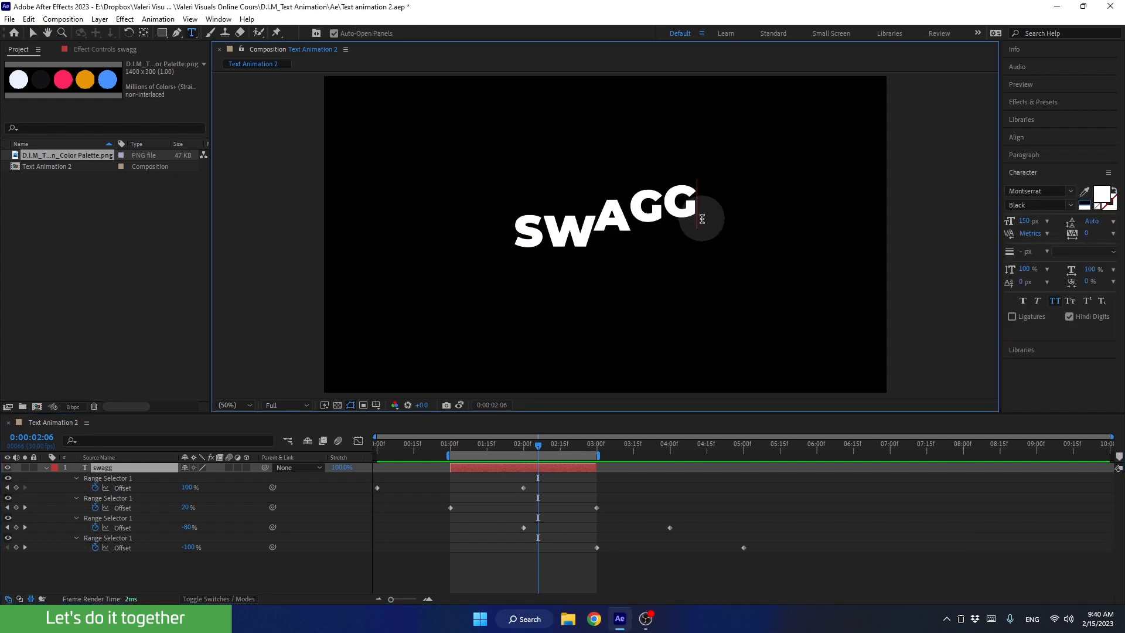
{"action": "type", "text": "..."}
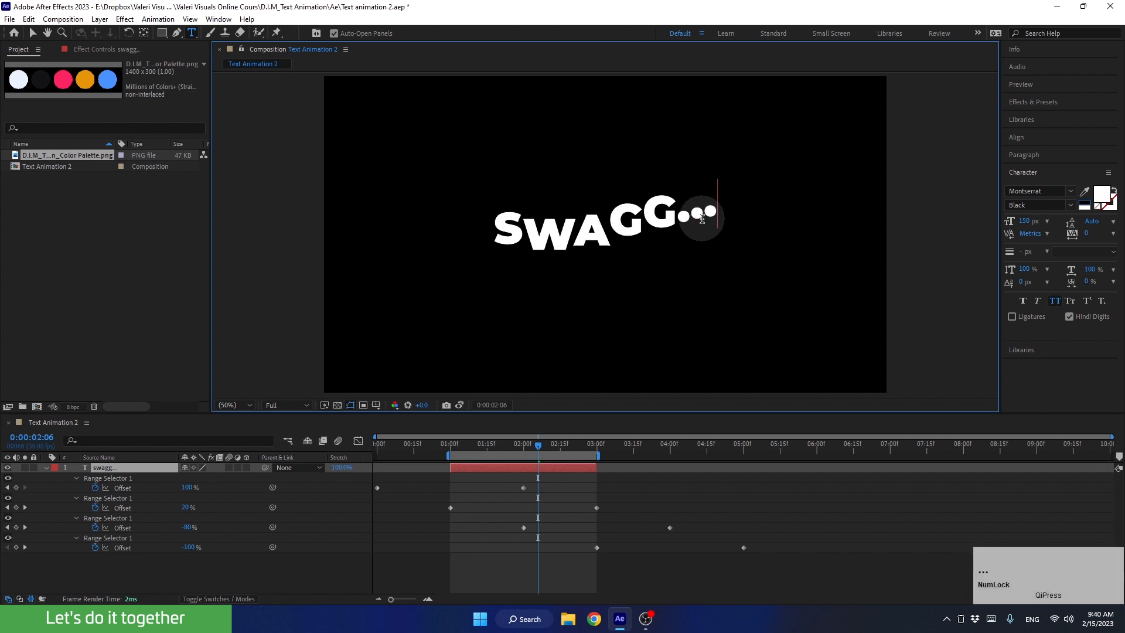
{"action": "left_click", "coordinate": [496, 236]}
{"action": "type", "text": "..."}
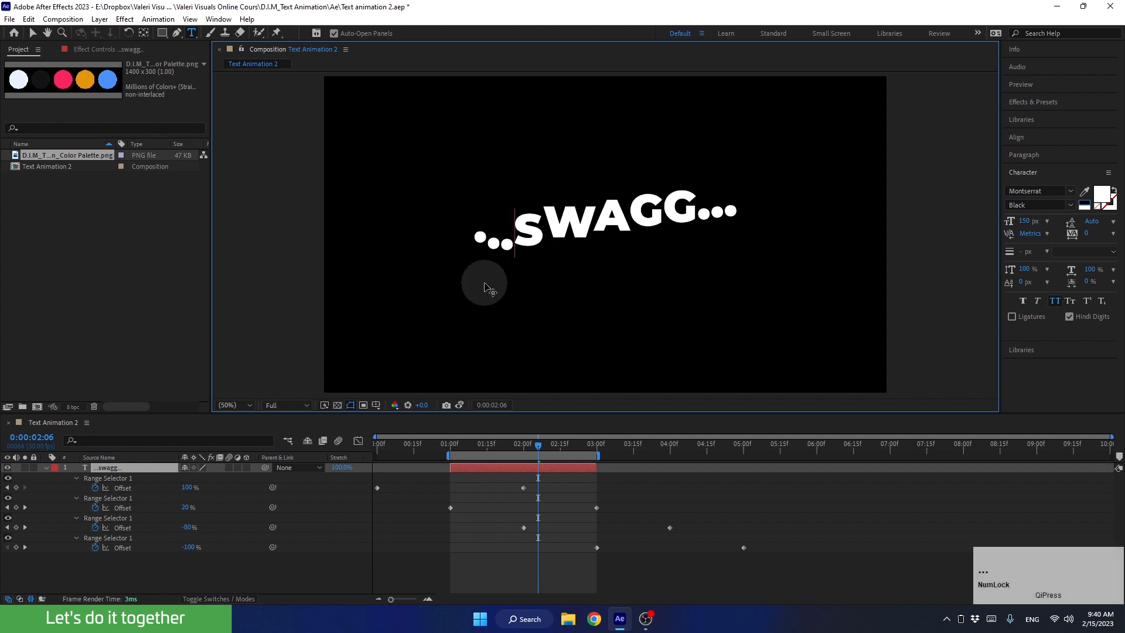
Preview the wave loop with the dotted text.
{"action": "mouse_move", "coordinate": [540, 447]}
{"action": "left_mouse_down"}
{"action": "mouse_move", "coordinate": [561, 449]}
{"action": "mouse_move", "coordinate": [537, 449]}
{"action": "left_mouse_up"}
{"action": "key", "text": "space"}
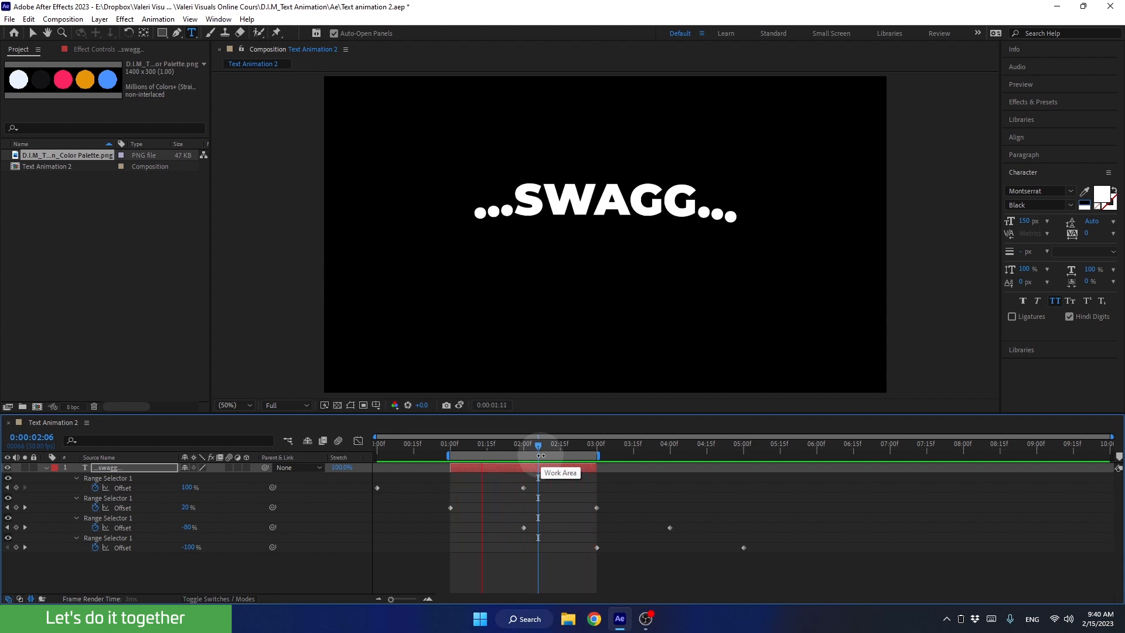
{"action": "key", "text": "space"}
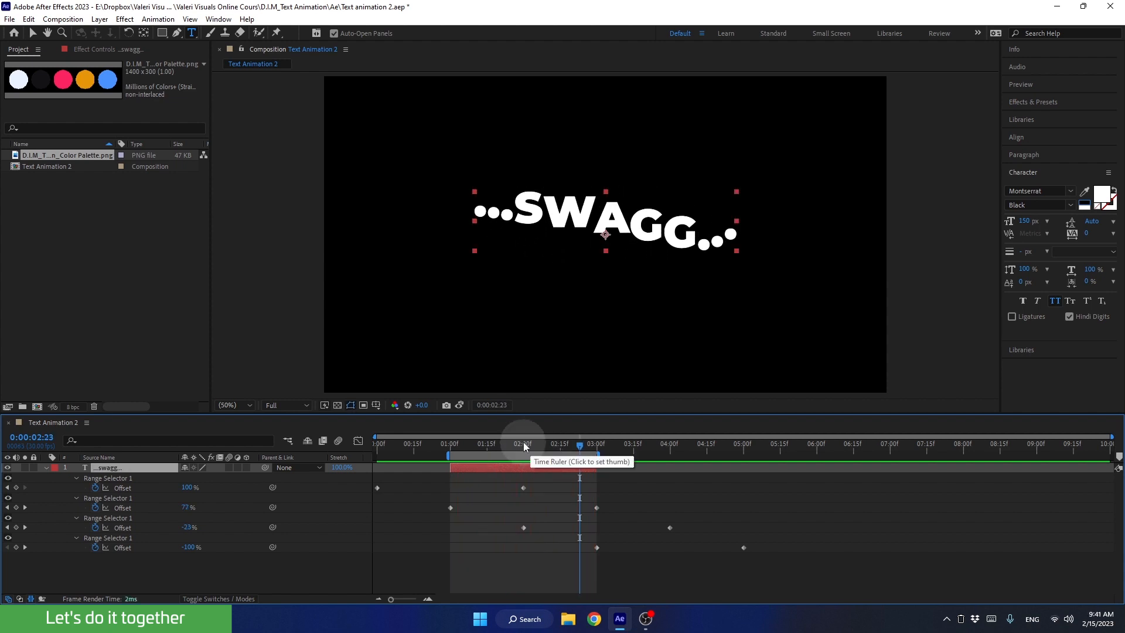